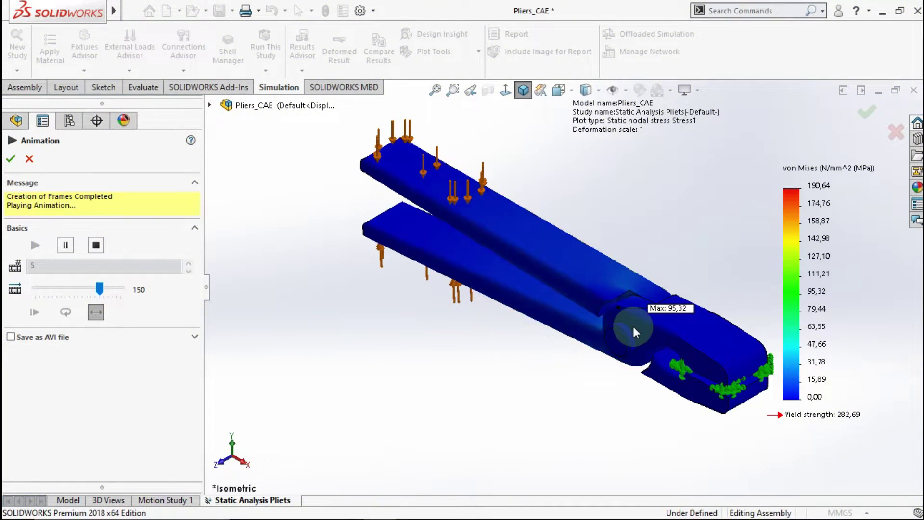
# - Zoom and orbit the von Mises stress plot to inspect the pliers pivot
pyautogui.scroll(-3, 631, 325)
pyautogui.scroll(-3, 594, 283)
pyautogui.scroll(-3, 613, 266)
pyautogui.moveTo(614, 265)
pyautogui.mouseDown(button='middle')
pyautogui.moveTo(664, 266)
pyautogui.moveTo(656, 264)
pyautogui.moveTo(658, 232)
pyautogui.mouseUp(button='middle')
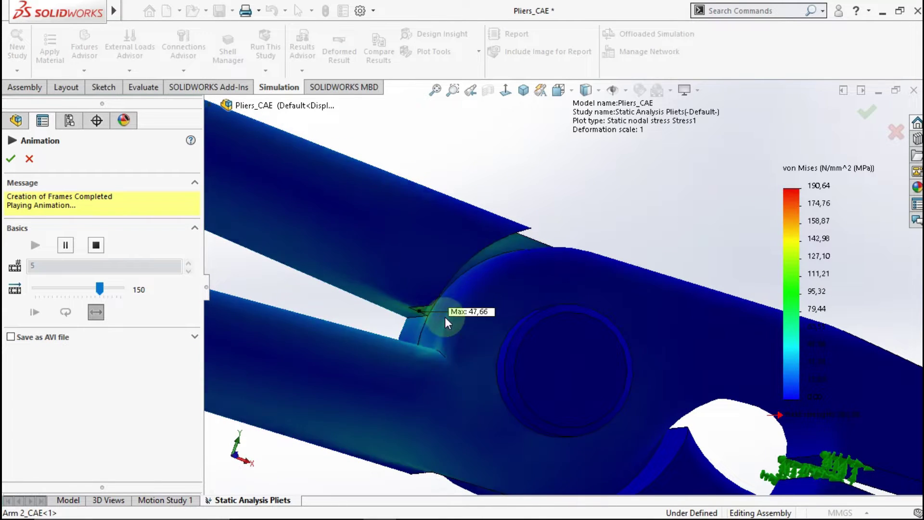
pyautogui.scroll(3, 445, 317)
pyautogui.scroll(3, 461, 348)
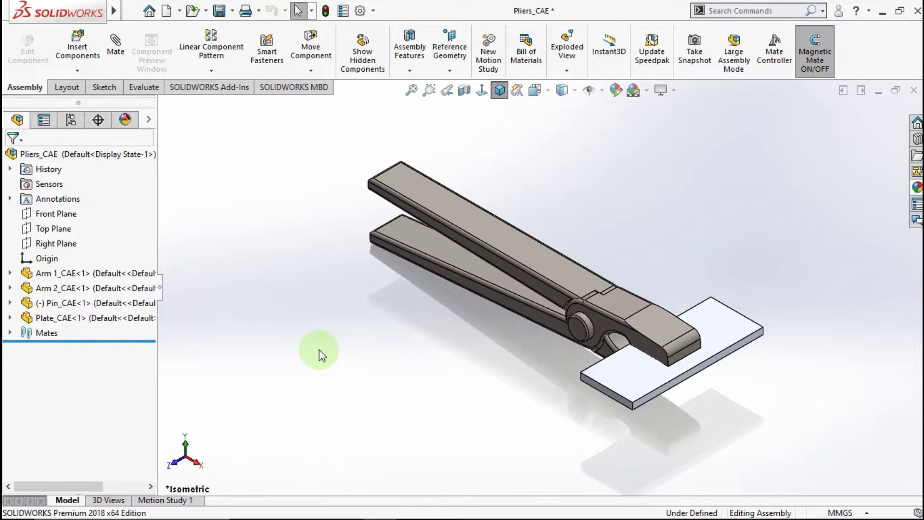
# - Open the Arm 1_CAE part and start a sketch on its top plane, viewed normal to it
pyautogui.click(114, 273)
pyautogui.click(130, 235)
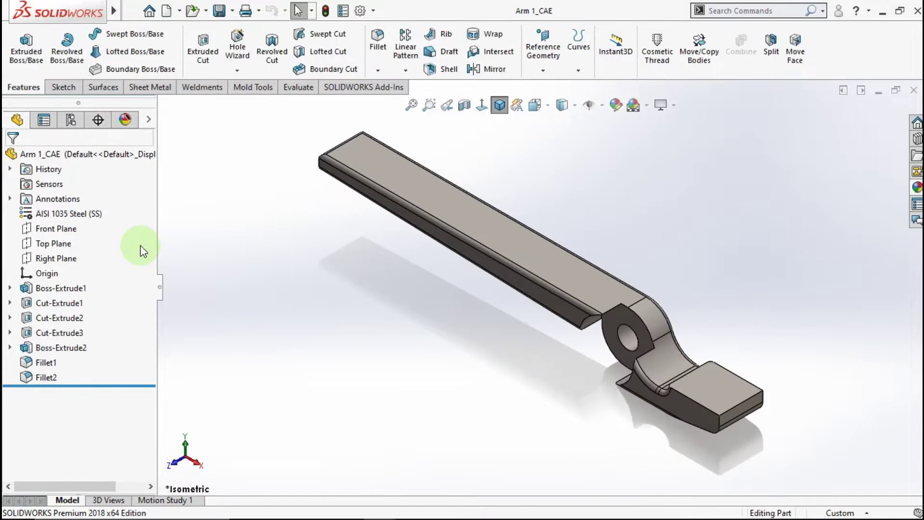
pyautogui.click(52, 243)
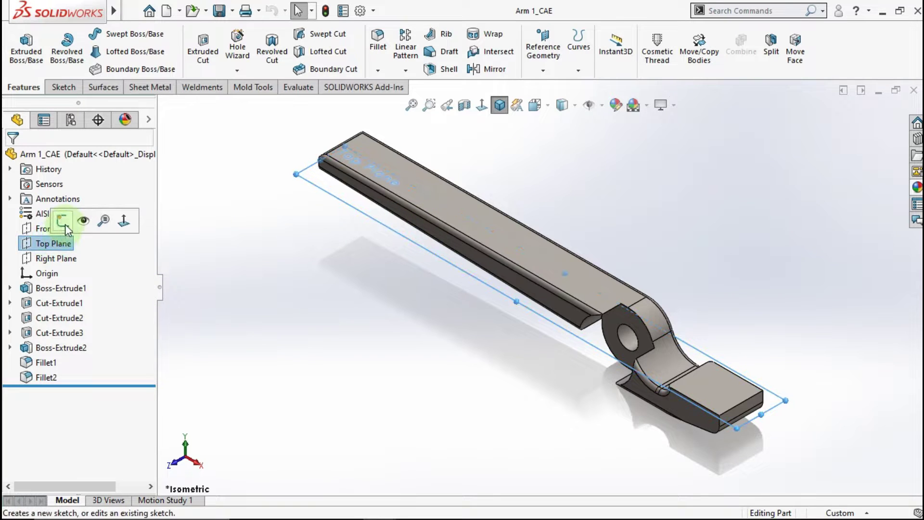
pyautogui.click(62, 222)
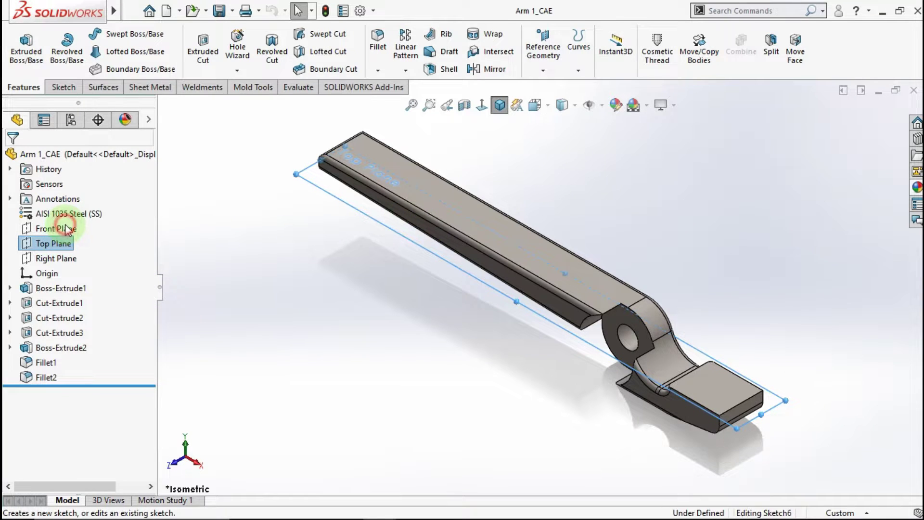
pyautogui.click(481, 106)
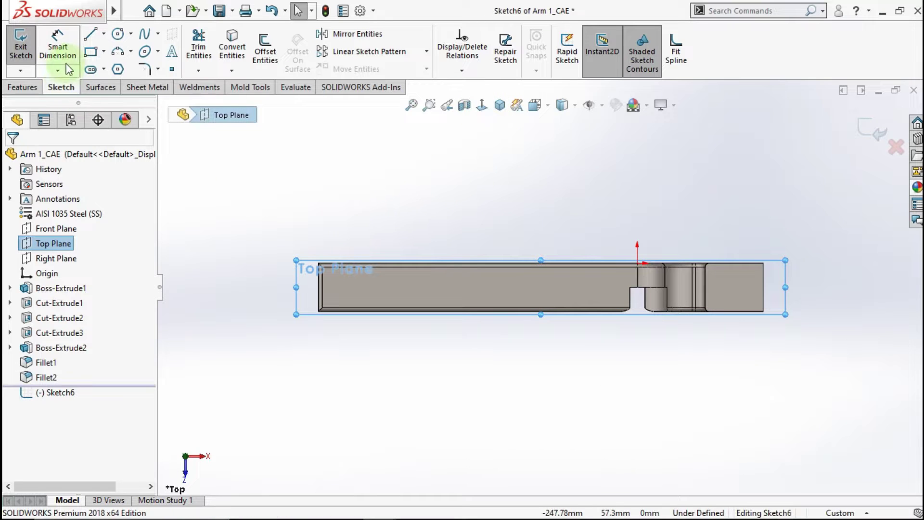
# - Draw a vertical line across the arm in the sketch
pyautogui.click(90, 33)
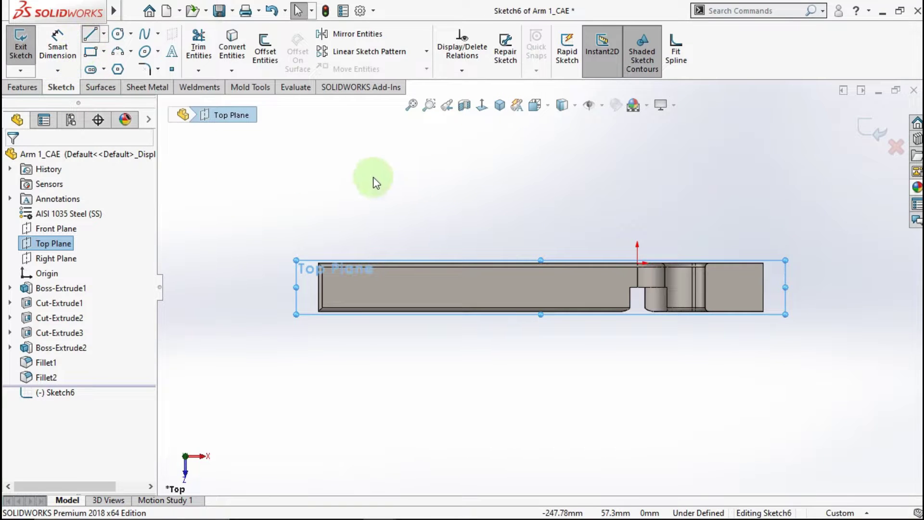
pyautogui.click(434, 233)
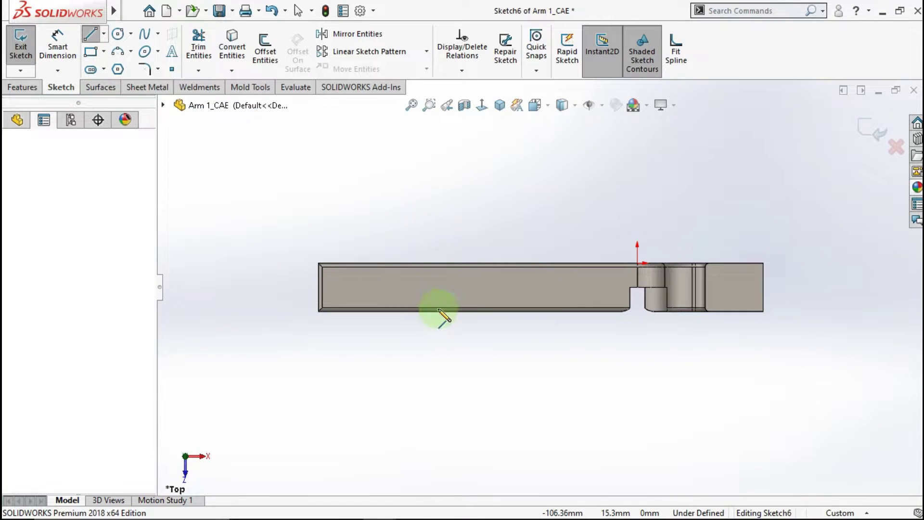
pyautogui.click(433, 354)
pyautogui.press('Escape')
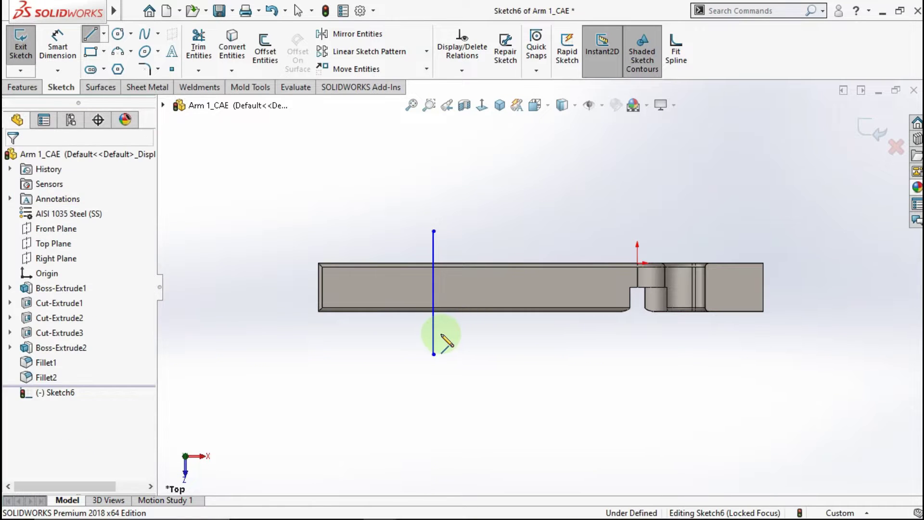
pyautogui.press('Escape')
pyautogui.click(435, 330)
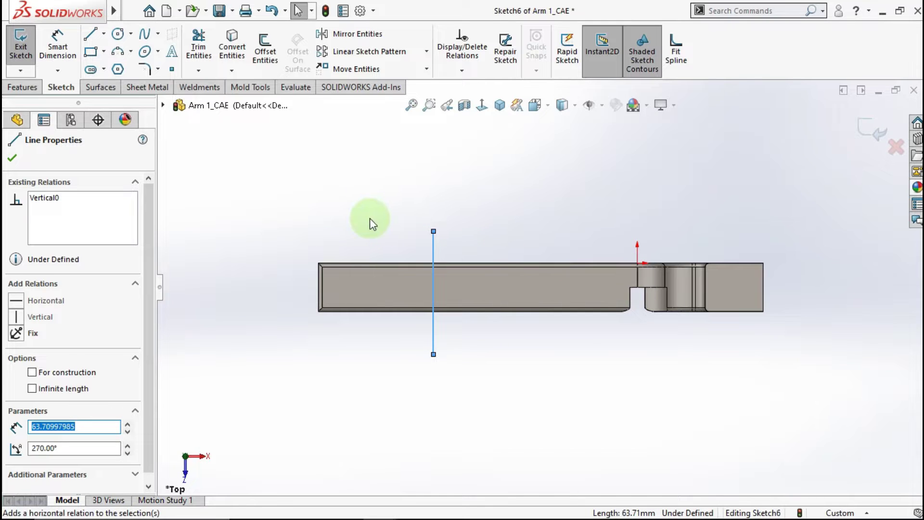
pyautogui.click(355, 215)
# - Dimension the line 60 mm from the arm's left end
pyautogui.click(57, 44)
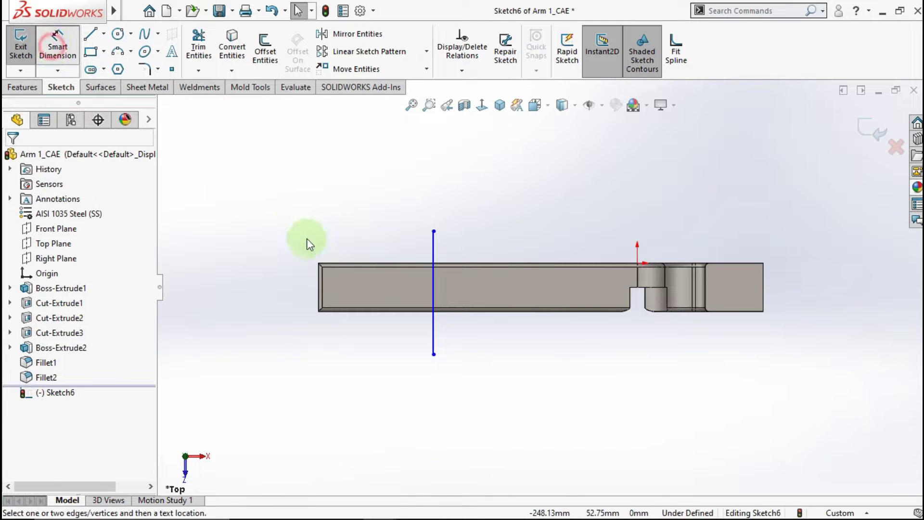
pyautogui.click(318, 289)
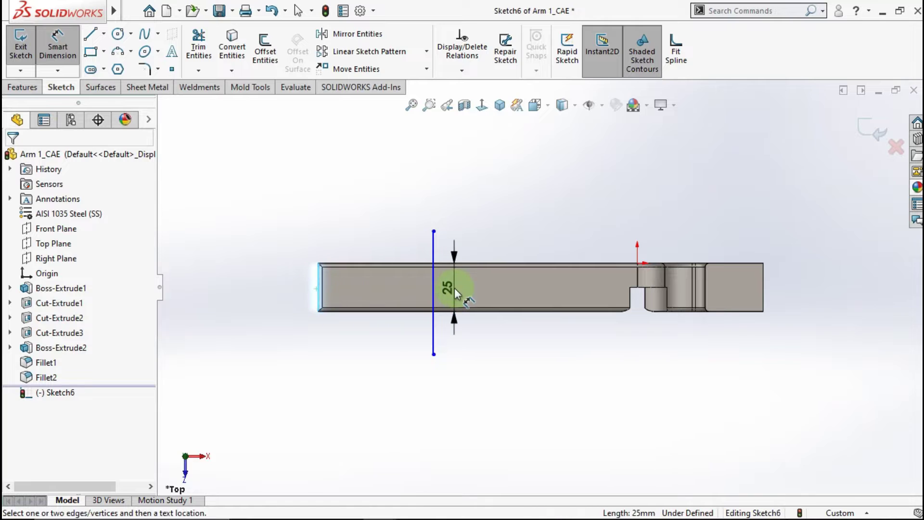
pyautogui.click(423, 289)
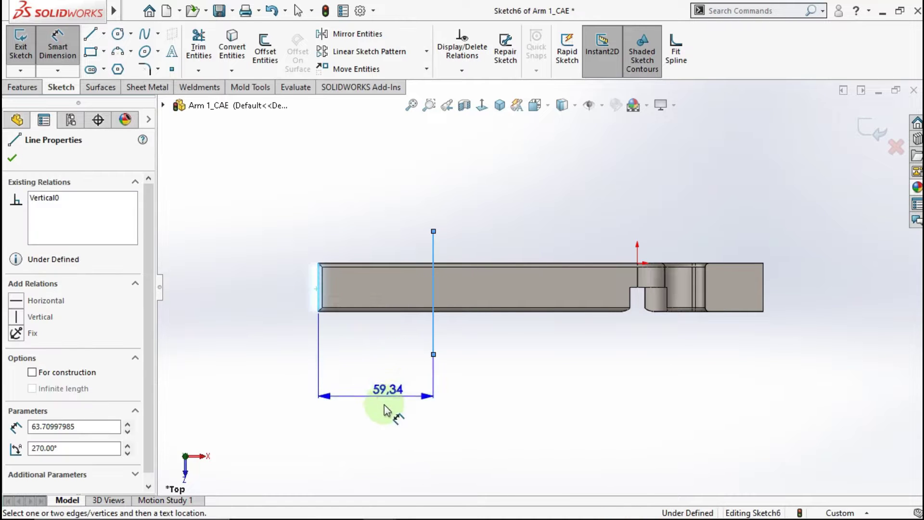
pyautogui.click(384, 404)
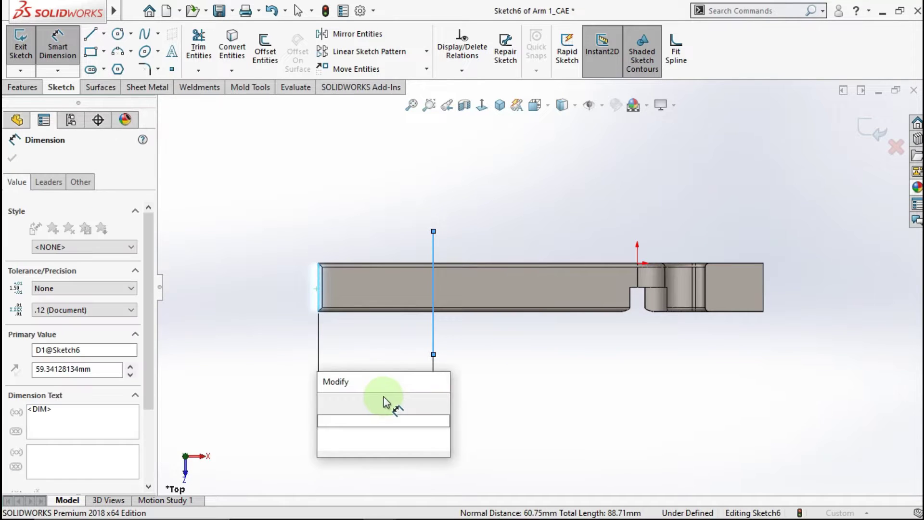
pyautogui.write('60')
pyautogui.click(322, 408)
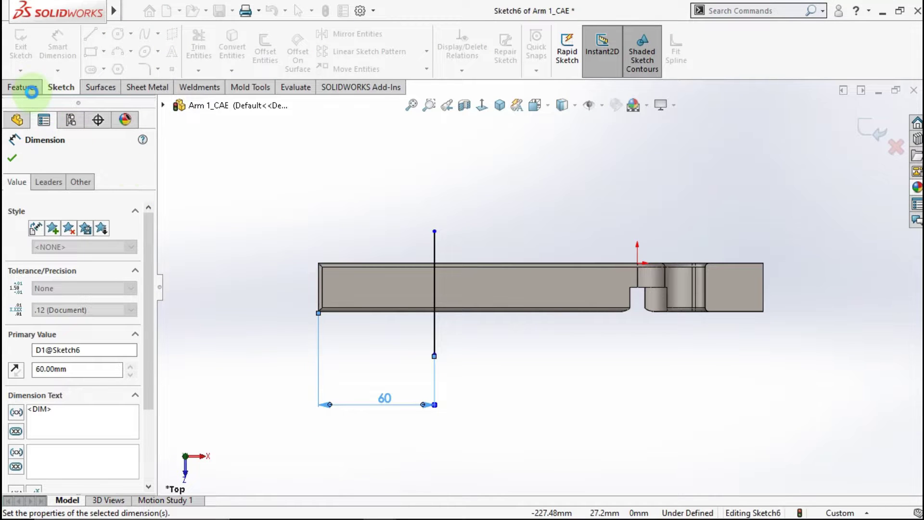
# - Split the arm's top face along the sketched line with Split Line, then check both halves
pyautogui.click(32, 88)
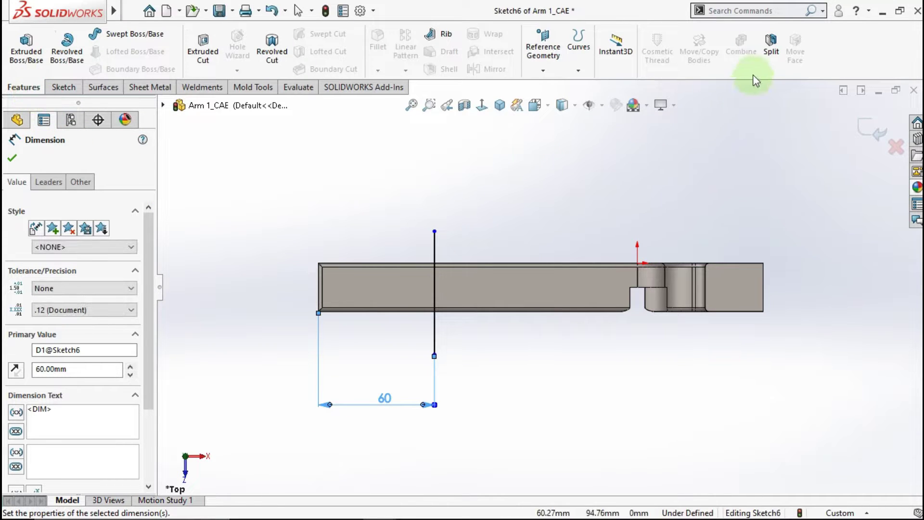
pyautogui.click(578, 70)
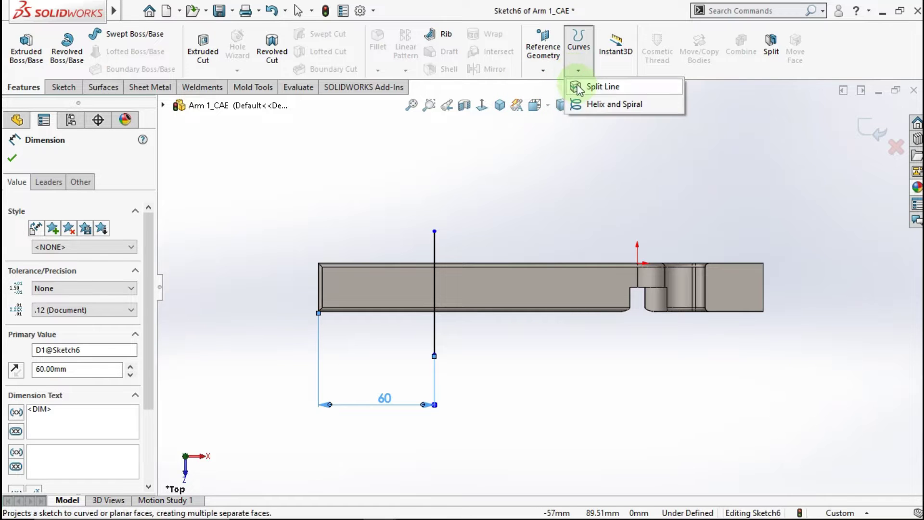
pyautogui.click(584, 87)
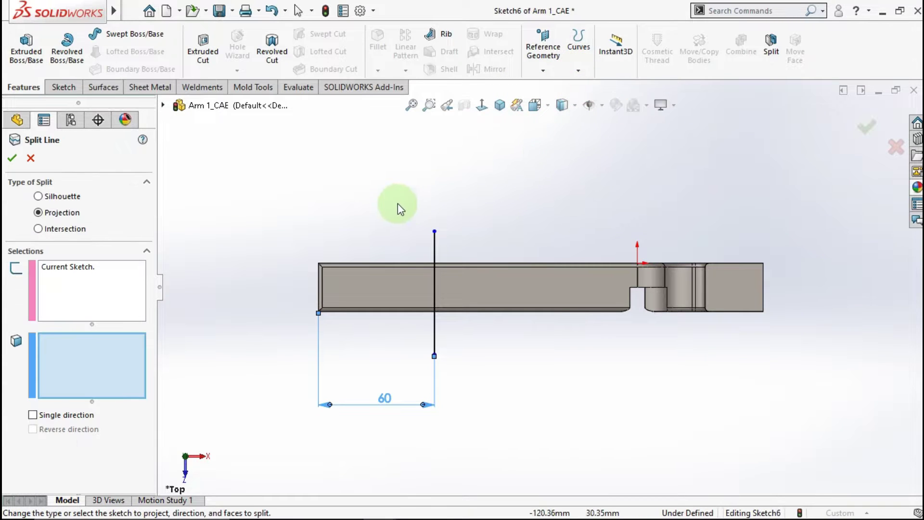
pyautogui.click(353, 287)
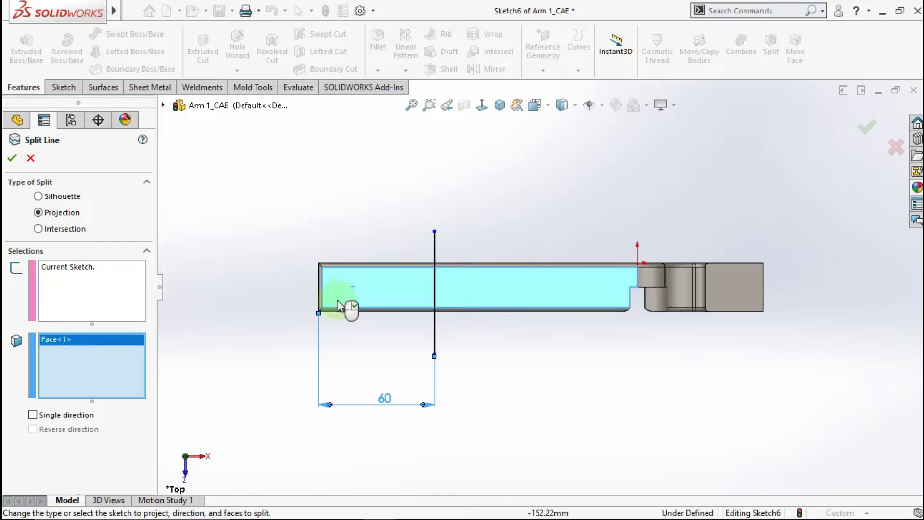
pyautogui.click(12, 158)
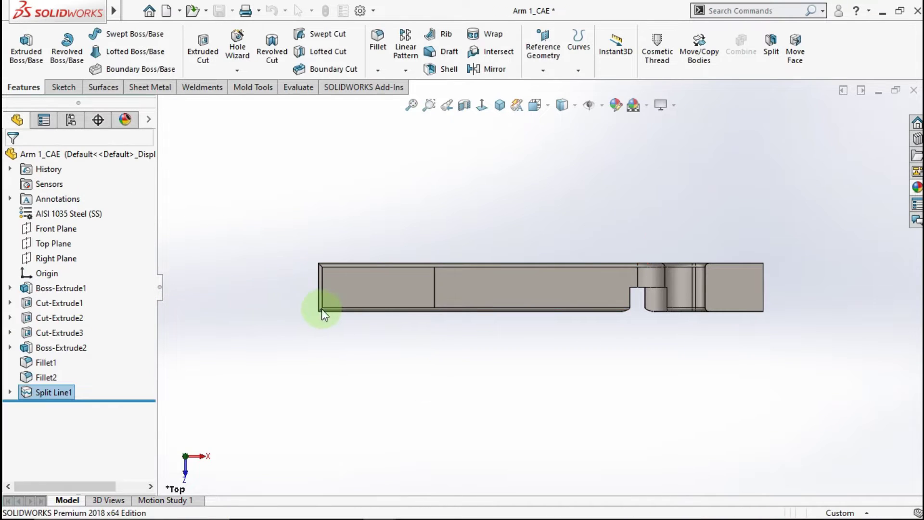
pyautogui.moveTo(376, 302)
pyautogui.mouseDown(button='middle')
pyautogui.moveTo(371, 120)
pyautogui.moveTo(366, 247)
pyautogui.moveTo(385, 299)
pyautogui.mouseUp(button='middle')
pyautogui.click(394, 284)
pyautogui.click(487, 270)
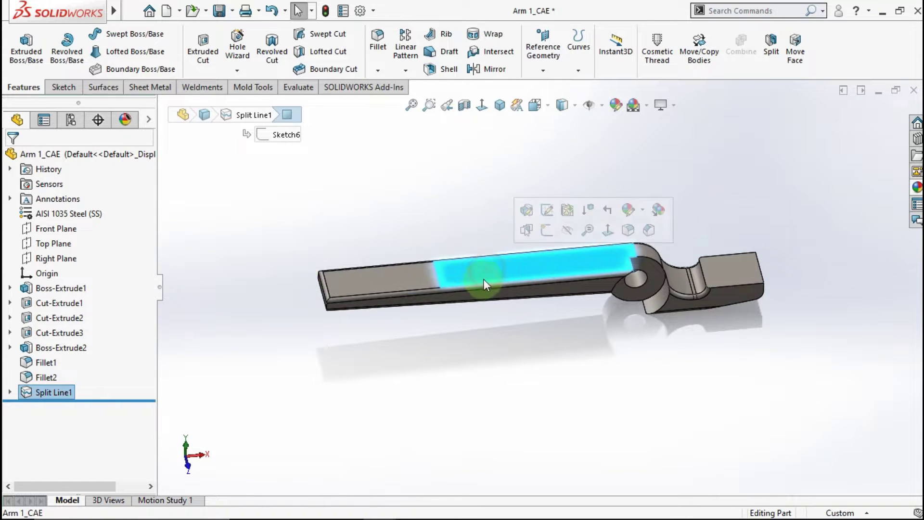
pyautogui.click(457, 204)
# - Return to isometric view, then save and close Arm 1_CAE
pyautogui.click(504, 111)
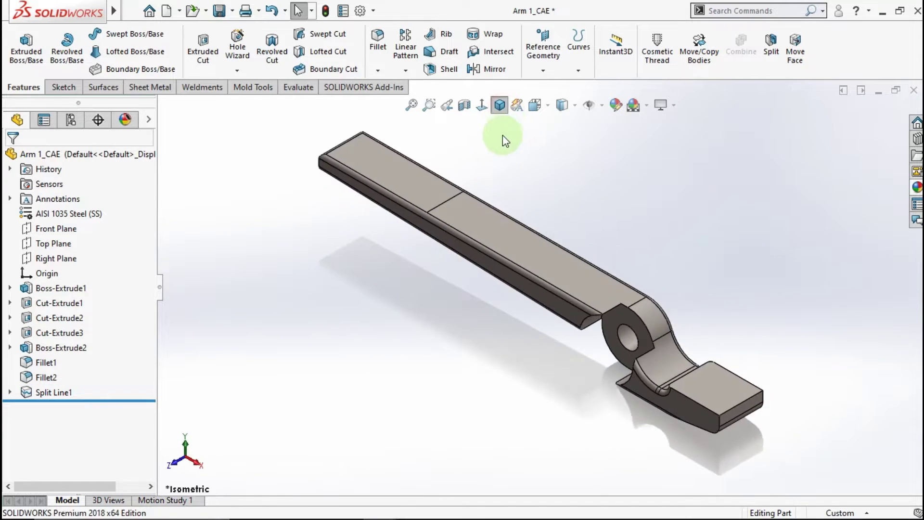
pyautogui.click(914, 91)
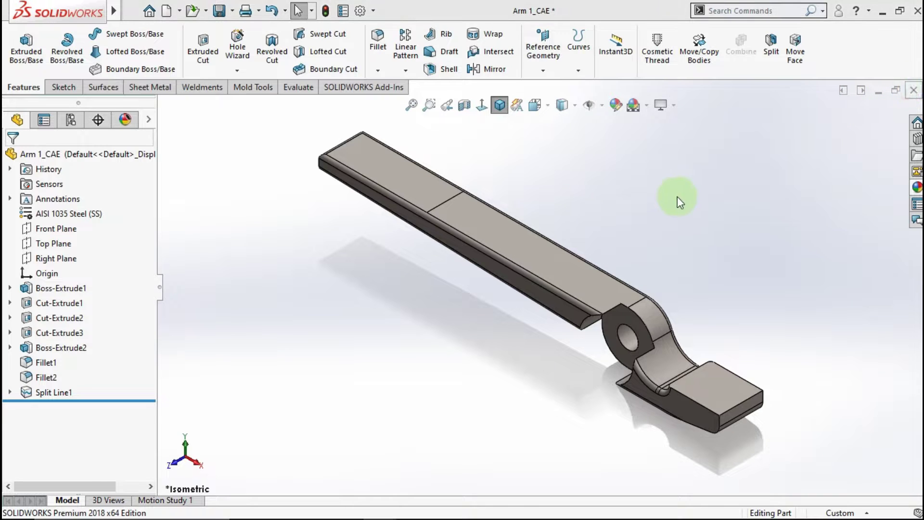
pyautogui.click(450, 260)
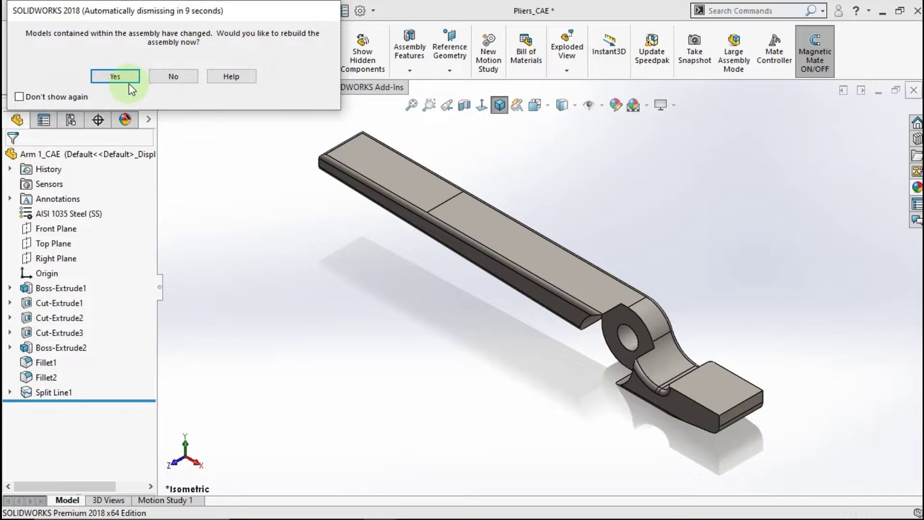
# - Rebuild the assembly and check the split top face on Arm 2_CAE in isometric view
pyautogui.click(128, 83)
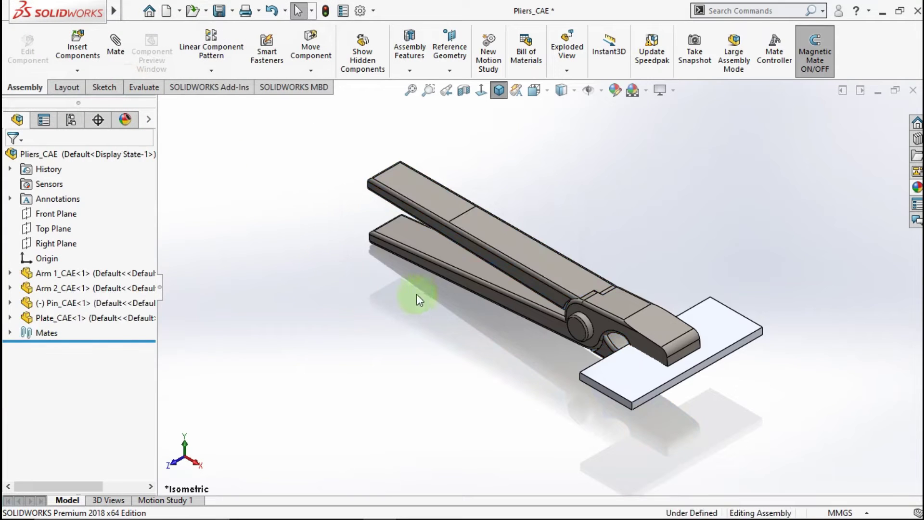
pyautogui.click(429, 243)
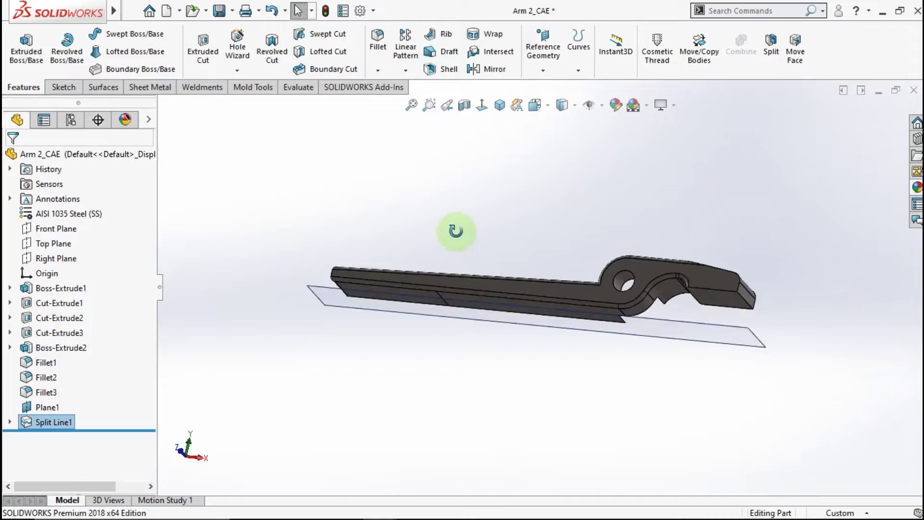
pyautogui.click(474, 313)
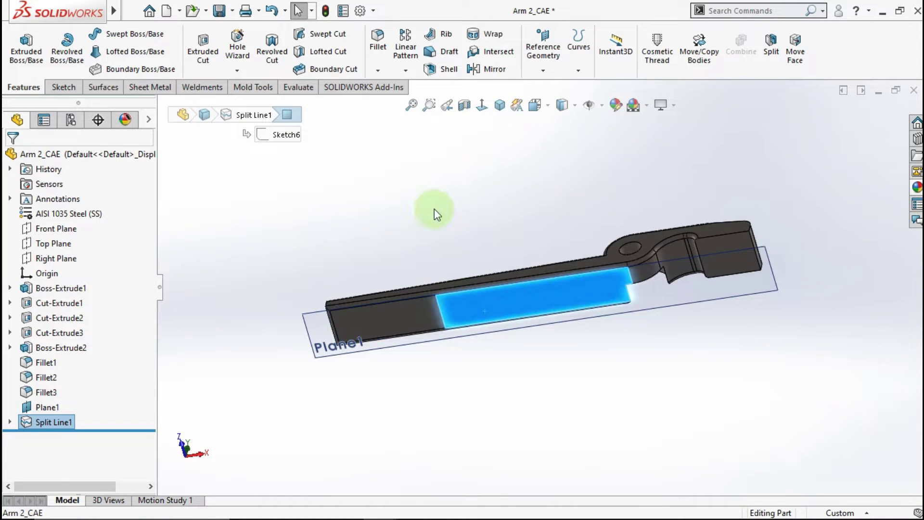
pyautogui.click(499, 105)
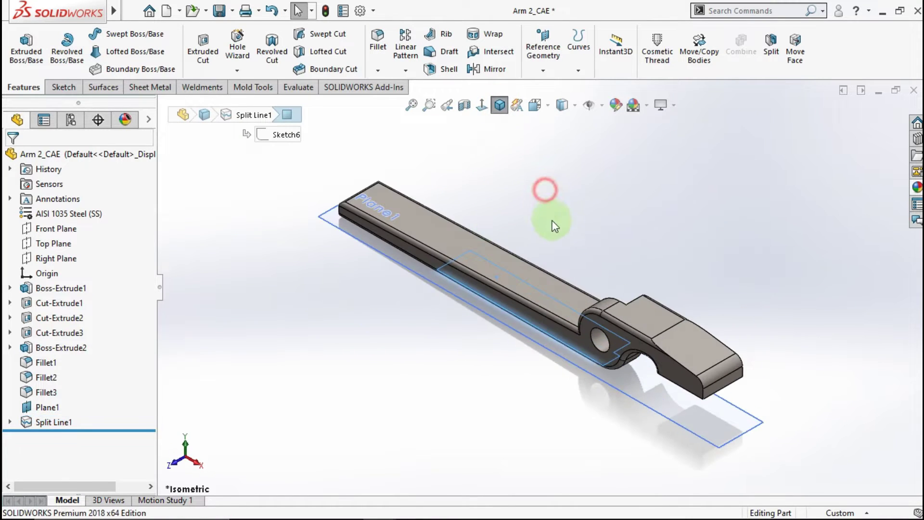
# - Hide Plane1, then save and close Arm 2_CAE
pyautogui.click(630, 381)
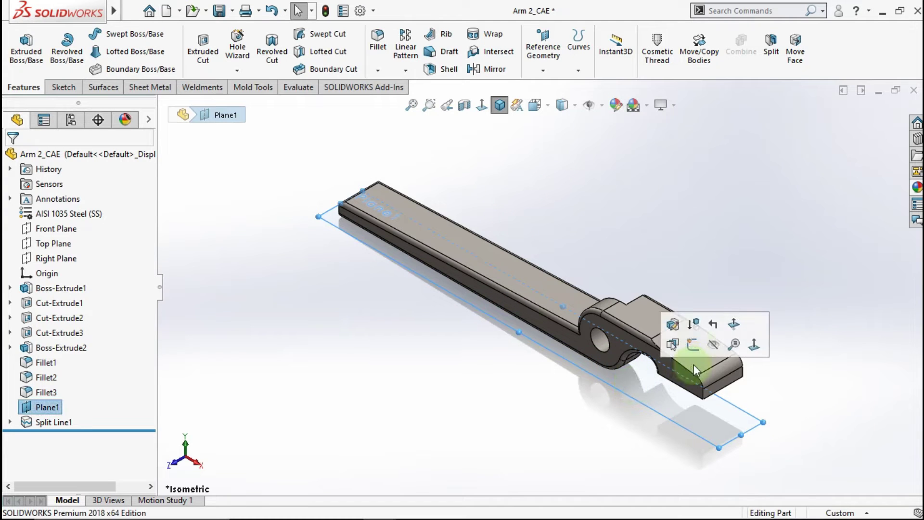
pyautogui.click(716, 346)
pyautogui.click(651, 223)
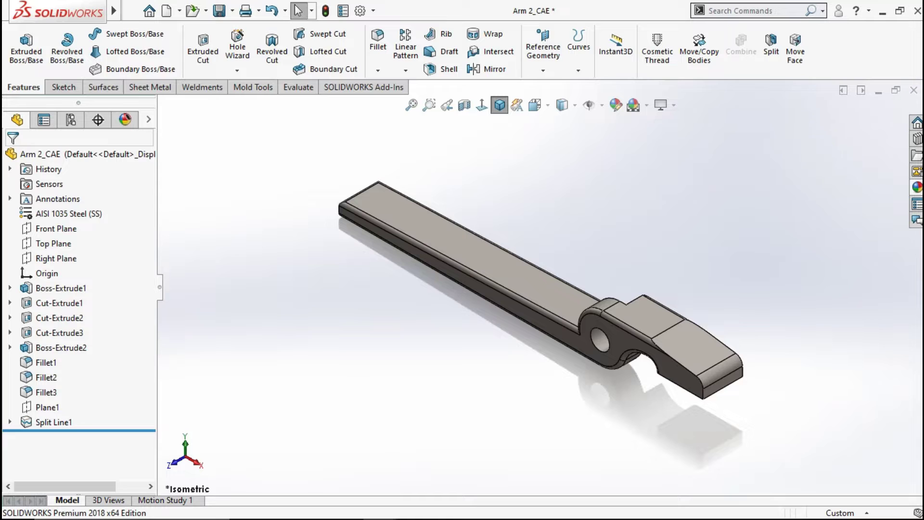
pyautogui.click(914, 91)
pyautogui.click(436, 266)
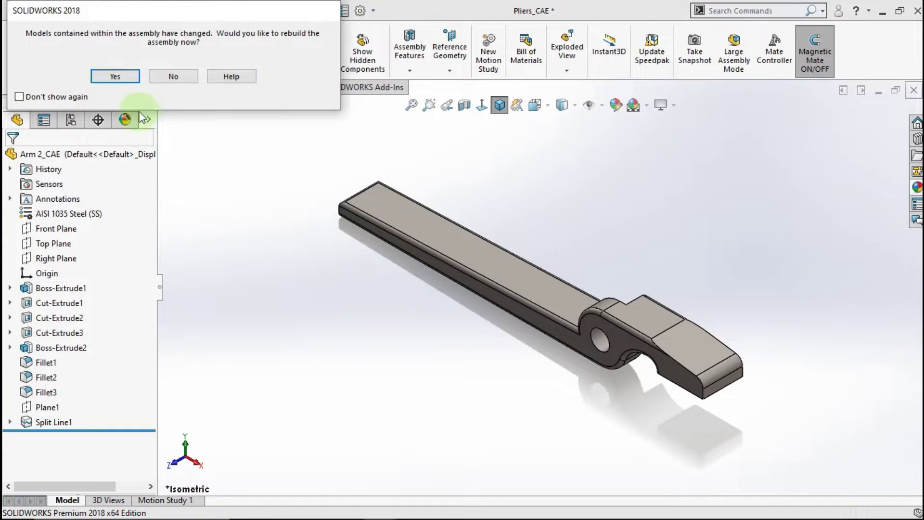
# - Rebuild Pliers_CAE and orbit to confirm both arms' split top faces, ending in isometric view
pyautogui.click(117, 76)
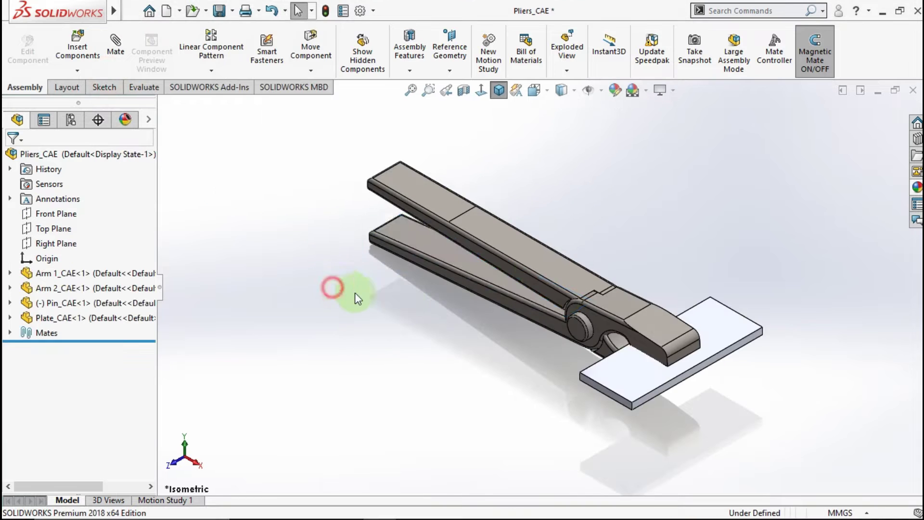
pyautogui.moveTo(547, 238); pyautogui.dragTo(541, 184, button='middle')
pyautogui.moveTo(458, 251); pyautogui.dragTo(393, 272, button='middle')
pyautogui.click(392, 285)
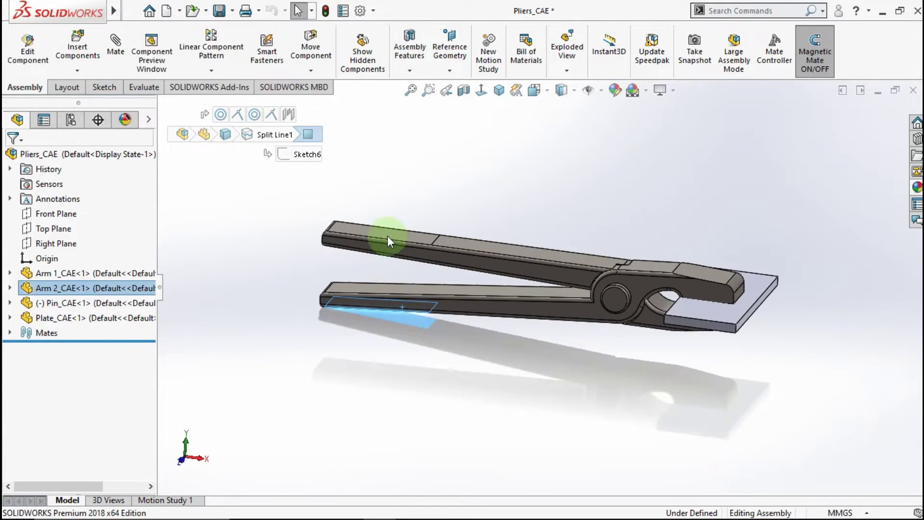
pyautogui.click(401, 223)
pyautogui.click(566, 212)
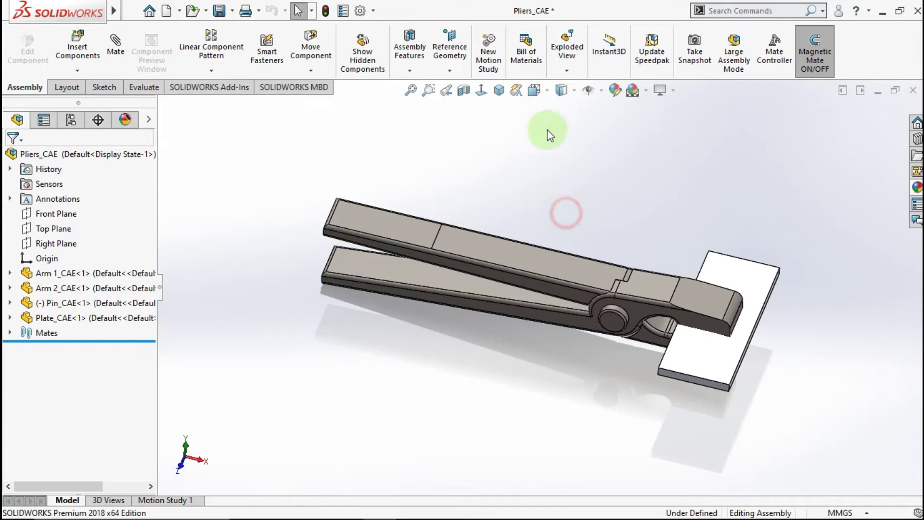
pyautogui.click(503, 90)
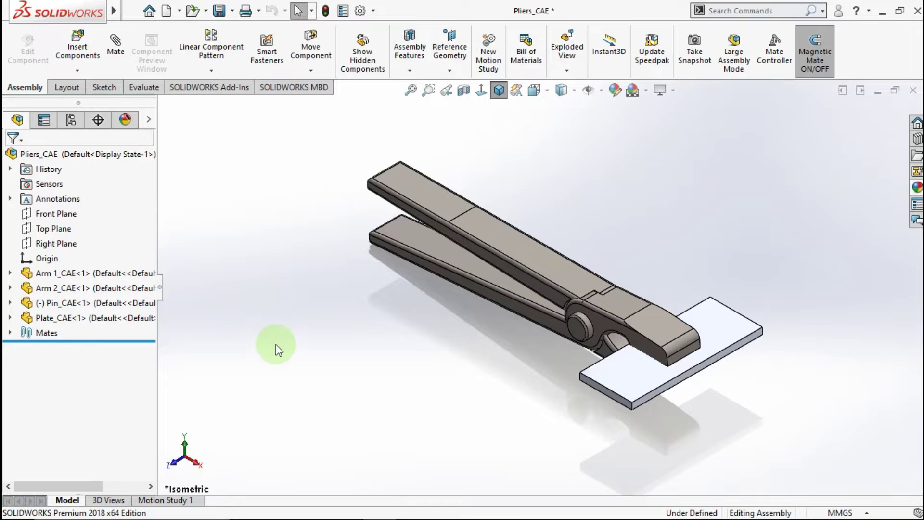
# - Enable the SOLIDWORKS Simulation add-in and create a static study named 'Static Analysis Pliets'
pyautogui.click(216, 87)
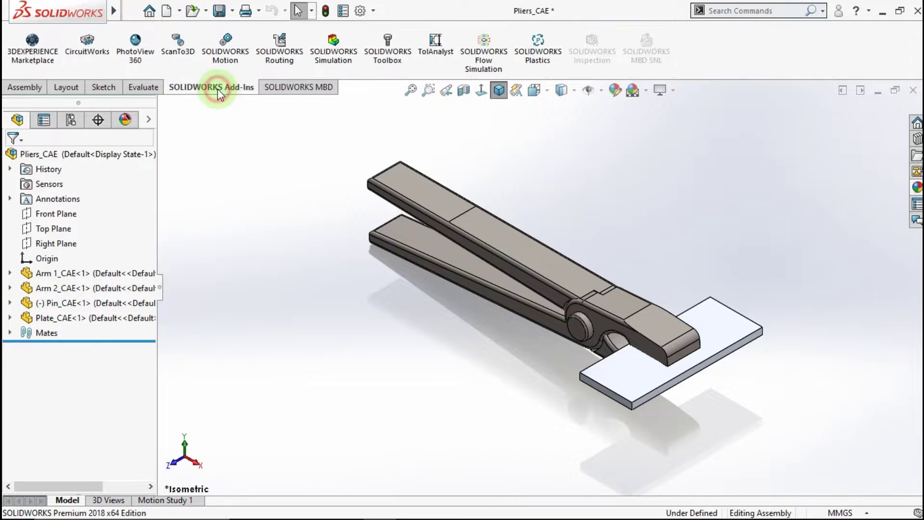
pyautogui.click(338, 42)
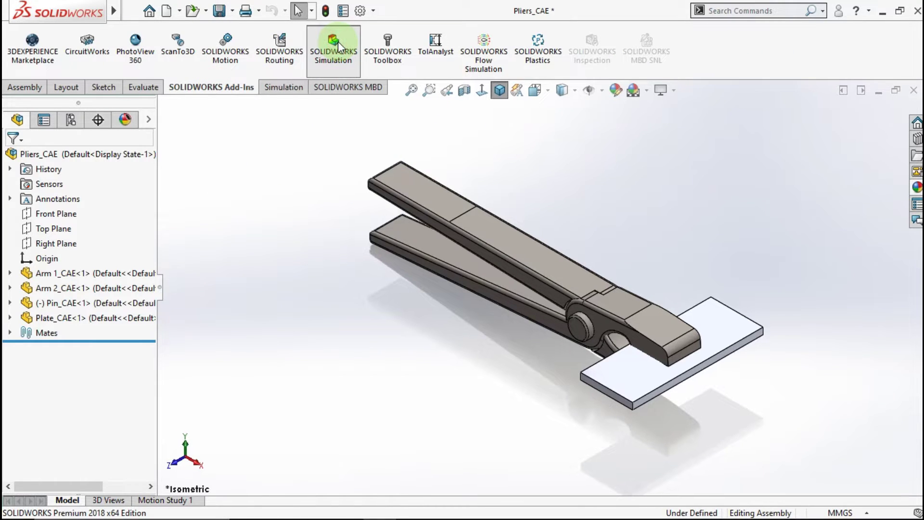
pyautogui.click(280, 88)
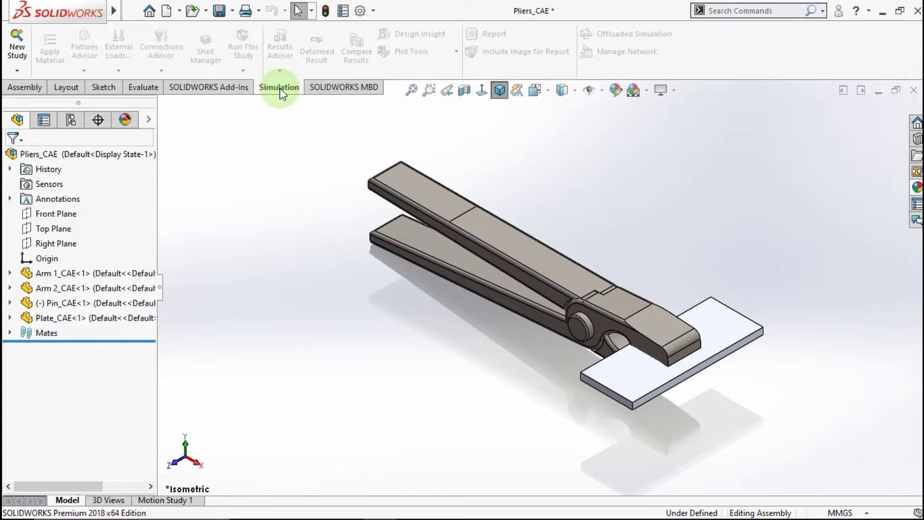
pyautogui.click(12, 51)
pyautogui.write('Static Analysis Pliets')
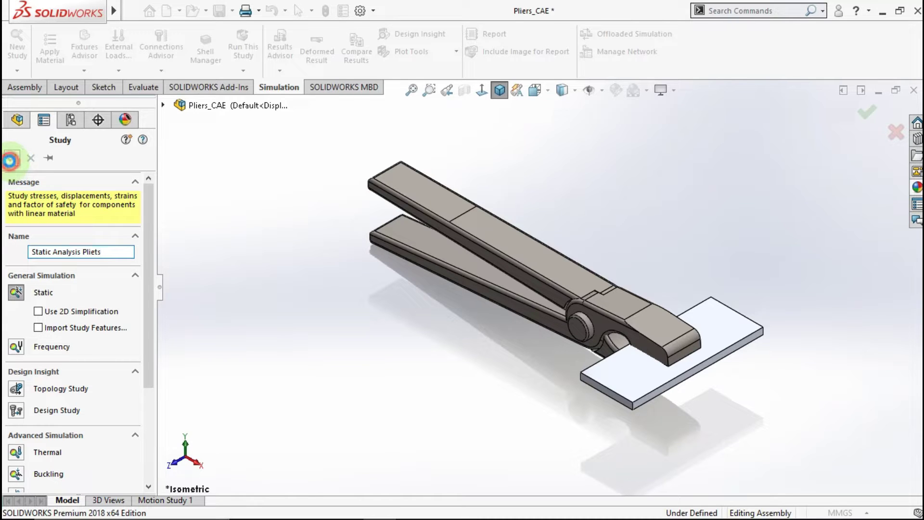
pyautogui.click(10, 161)
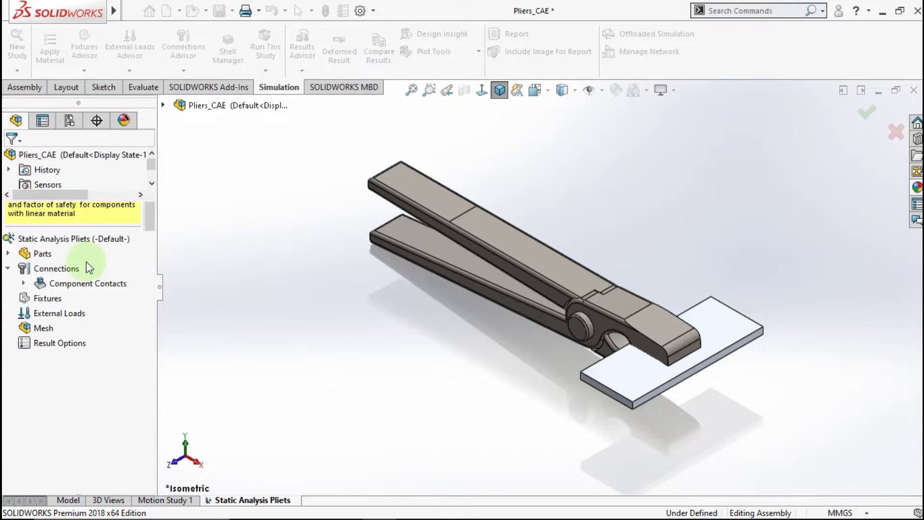
# - Exclude Plate_CAE-1 from analysis in the study's Parts list
pyautogui.click(8, 253)
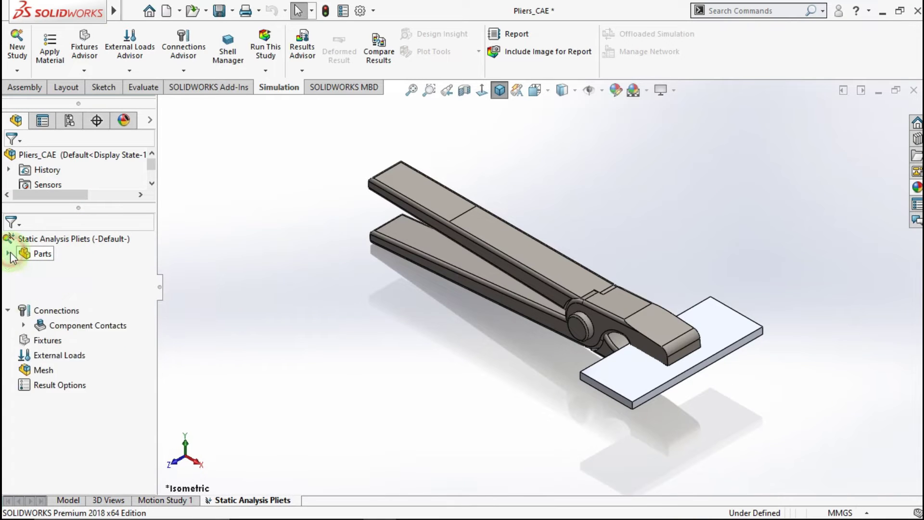
pyautogui.moveTo(156, 289); pyautogui.dragTo(250, 288)
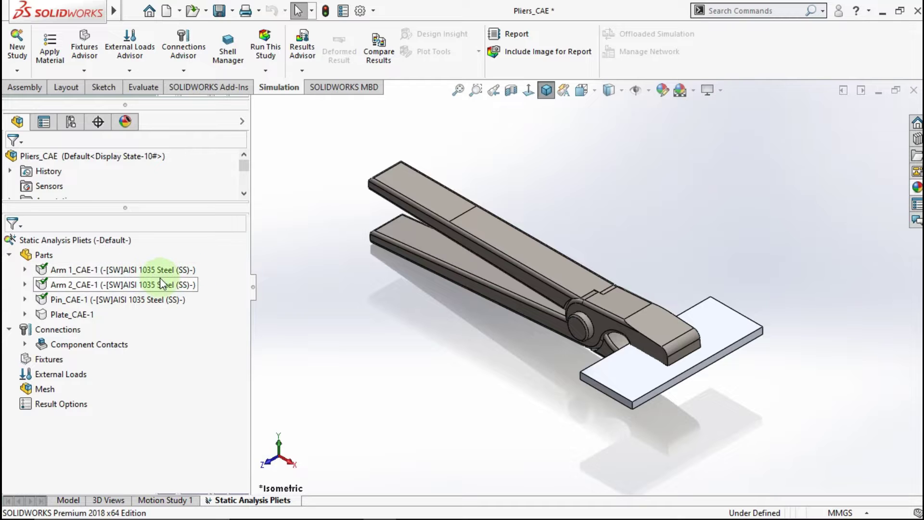
pyautogui.rightClick(77, 315)
pyautogui.click(102, 191)
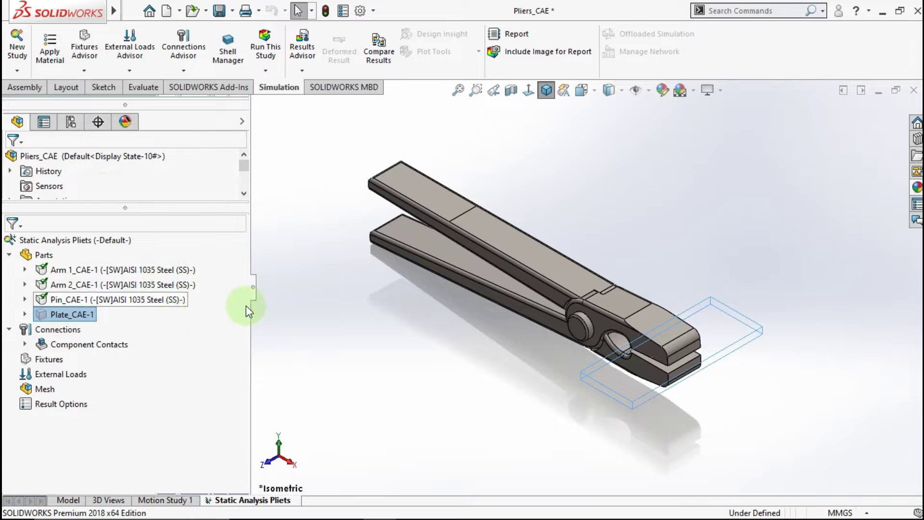
pyautogui.moveTo(252, 290); pyautogui.dragTo(196, 291)
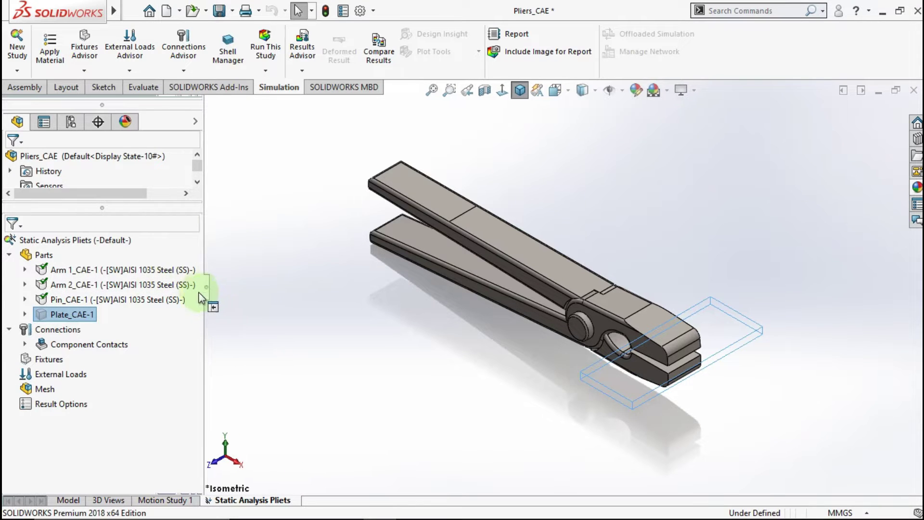
pyautogui.click(9, 255)
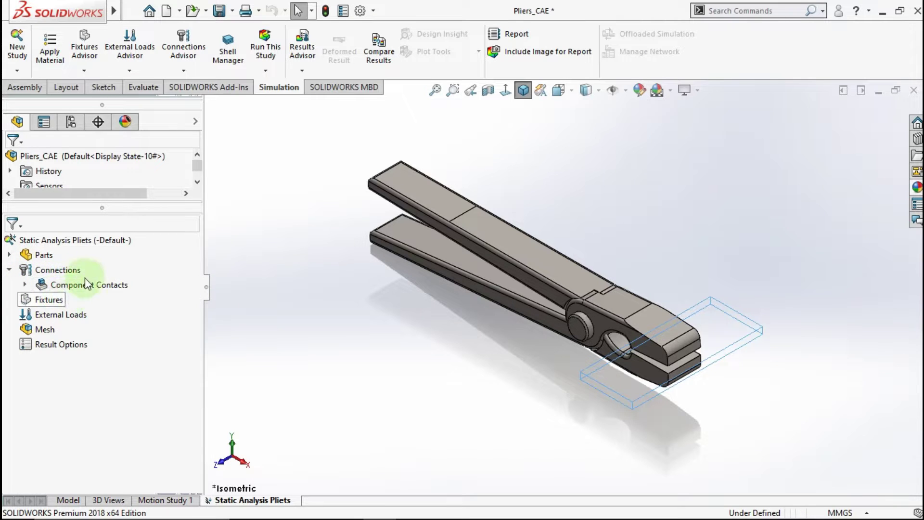
# - Start a Fixed Geometry fixture and clear an accidental vertex selection on the jaw
pyautogui.rightClick(50, 300)
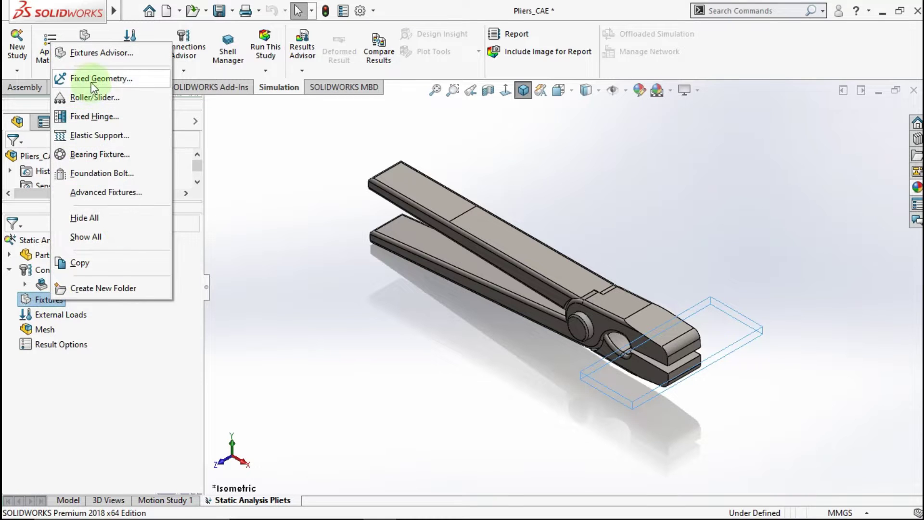
pyautogui.press('Escape')
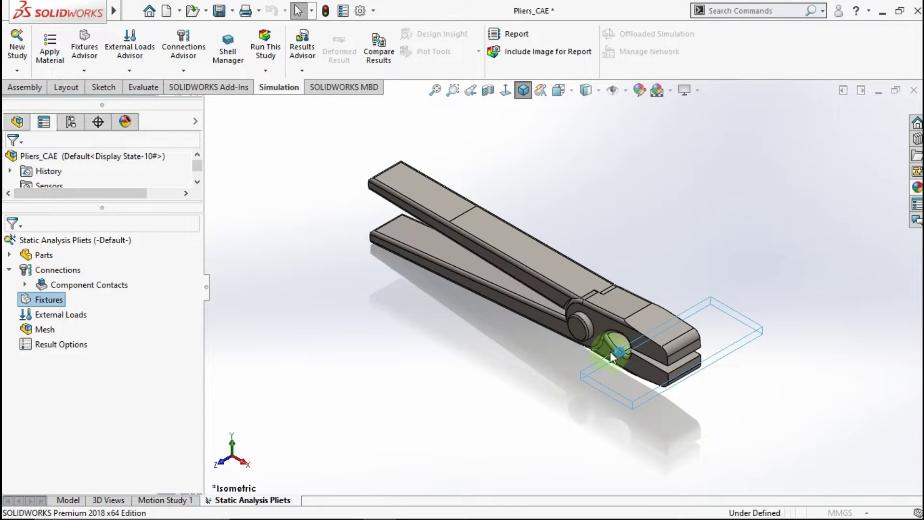
pyautogui.scroll(-2, 664, 371)
pyautogui.scroll(-2, 666, 373)
pyautogui.scroll(-2, 668, 373)
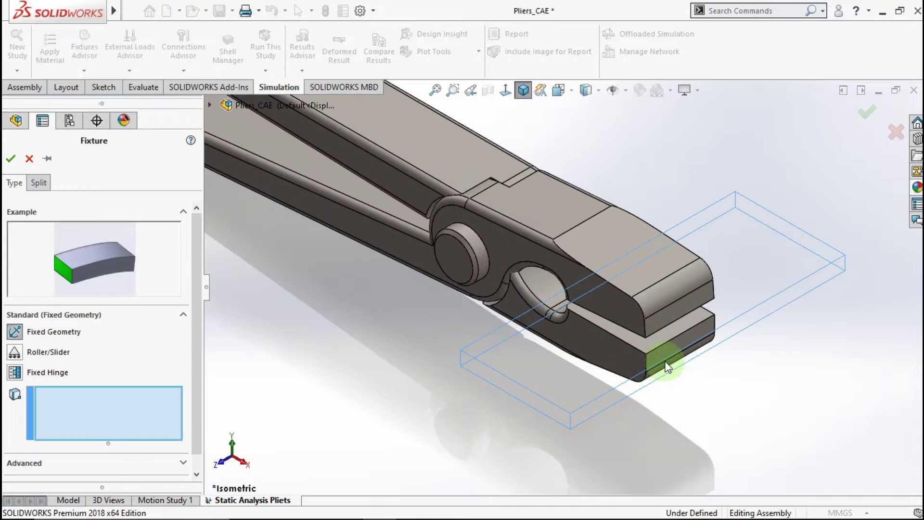
pyautogui.moveTo(678, 332); pyautogui.dragTo(655, 329, button='middle')
pyautogui.click(654, 328)
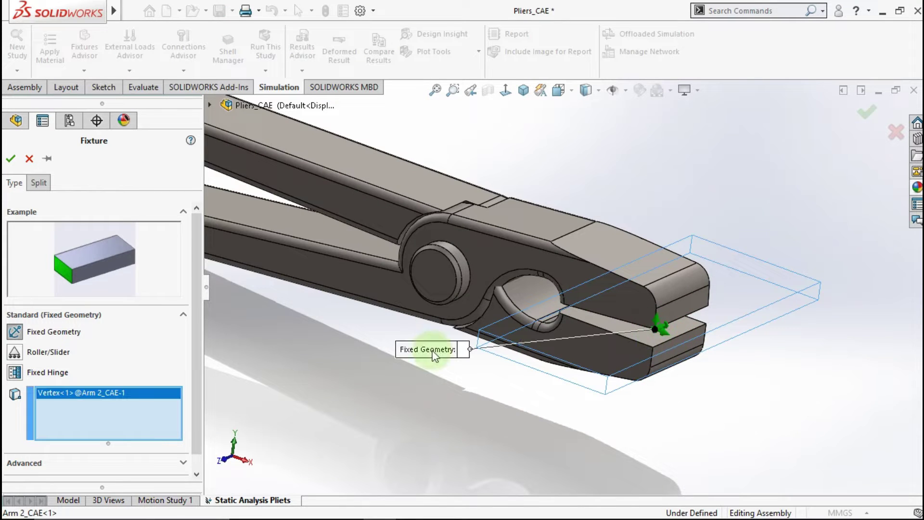
pyautogui.rightClick(130, 402)
pyautogui.click(168, 411)
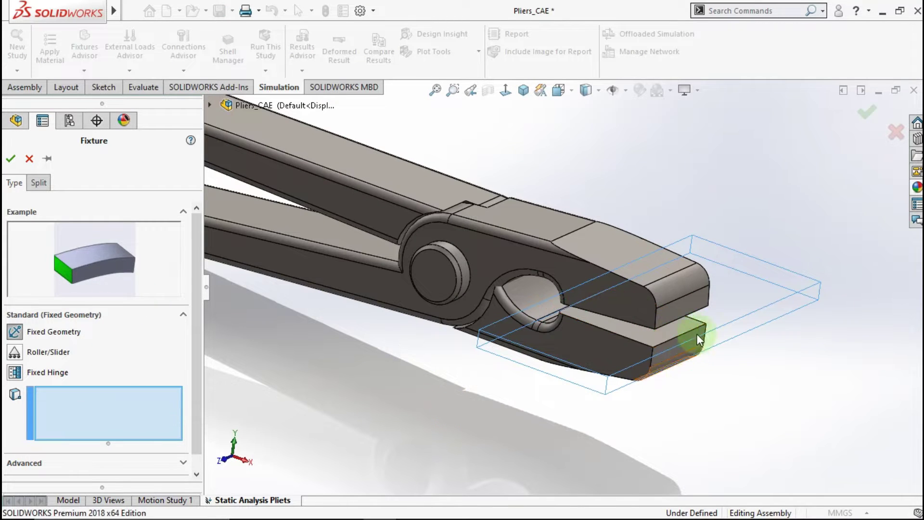
# - Fix the gripping faces of both the upper and lower jaws as Fixed-1
pyautogui.scroll(-3, 663, 331)
pyautogui.click(600, 338)
pyautogui.moveTo(599, 338)
pyautogui.mouseDown(button='middle')
pyautogui.moveTo(601, 280)
pyautogui.moveTo(629, 299)
pyautogui.mouseUp(button='middle')
pyautogui.click(500, 319)
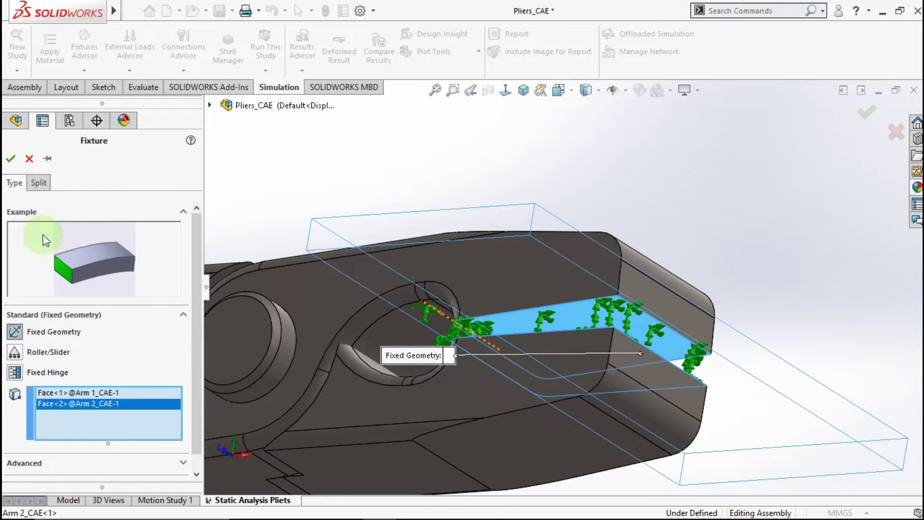
pyautogui.click(11, 158)
pyautogui.click(408, 189)
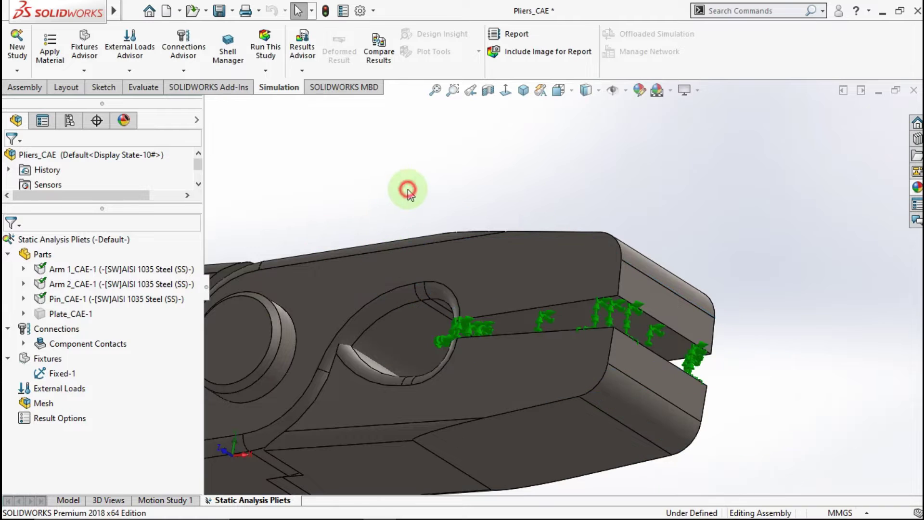
pyautogui.moveTo(508, 264)
pyautogui.mouseDown(button='middle')
pyautogui.moveTo(489, 336)
pyautogui.moveTo(495, 320)
pyautogui.moveTo(373, 322)
pyautogui.mouseUp(button='middle')
pyautogui.click(77, 389)
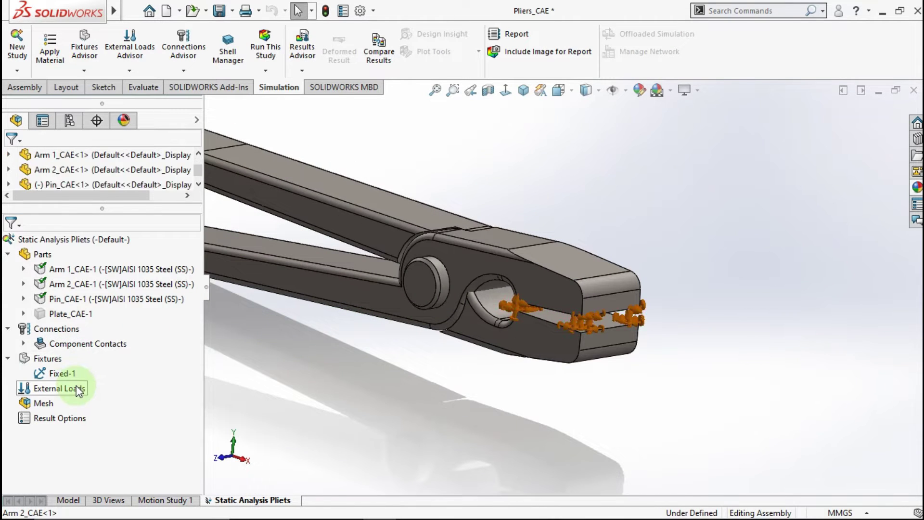
# - Add a force load on the faces of the upper and lower arms
pyautogui.rightClick(67, 390)
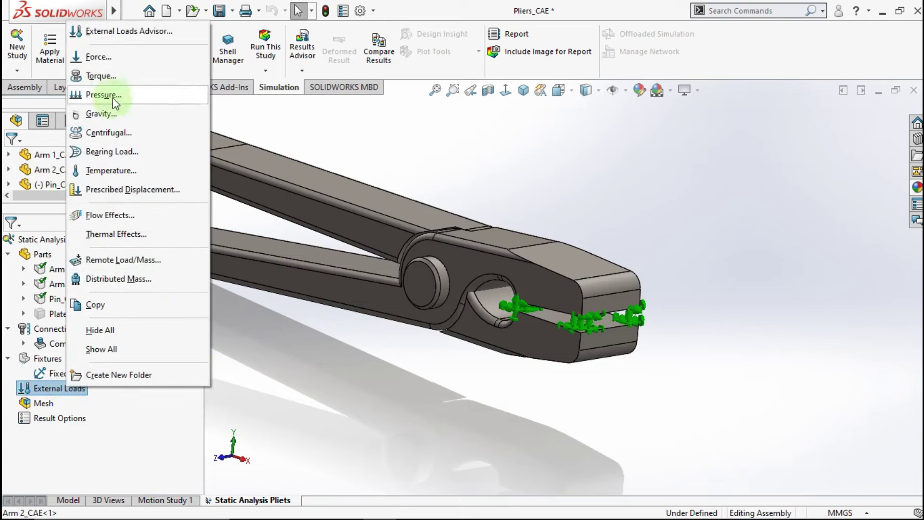
pyautogui.click(101, 57)
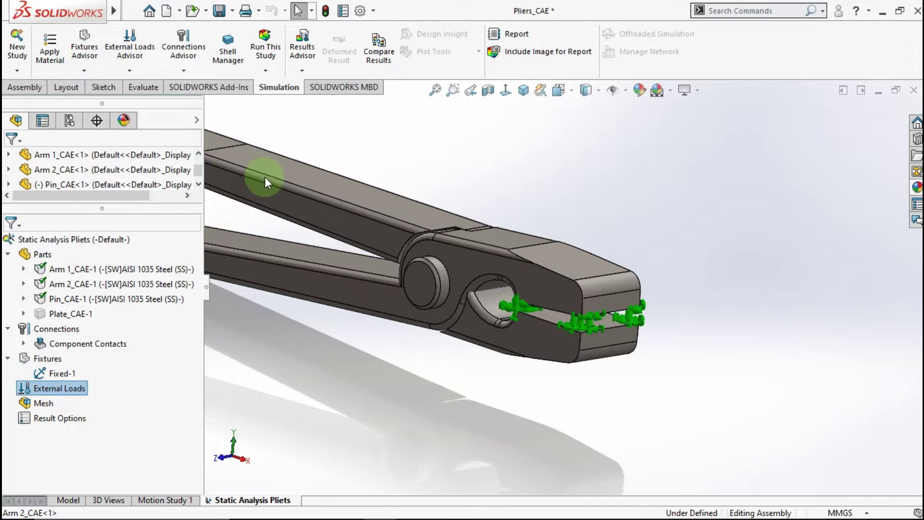
pyautogui.scroll(3, 279, 179)
pyautogui.scroll(-2, 379, 219)
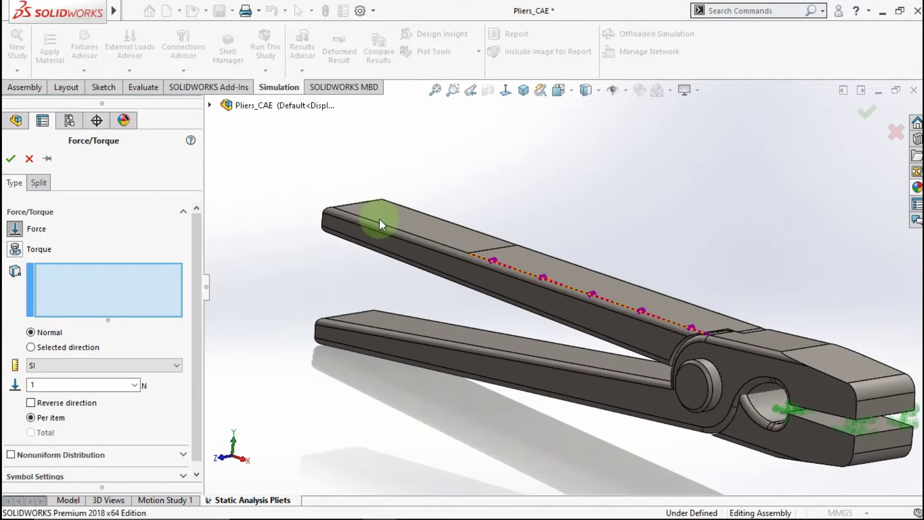
pyautogui.click(409, 227)
pyautogui.moveTo(408, 331)
pyautogui.mouseDown(button='middle')
pyautogui.moveTo(411, 286)
pyautogui.moveTo(427, 372)
pyautogui.mouseUp(button='middle')
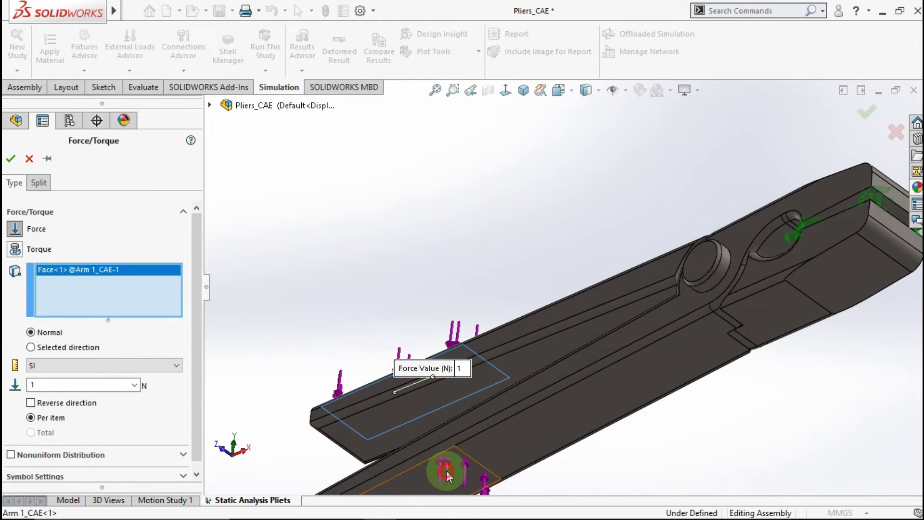
pyautogui.click(447, 470)
# - Set the force to 250 N normal, per item, and confirm Force-1
pyautogui.scroll(2, 447, 471)
pyautogui.scroll(-2, 473, 435)
pyautogui.moveTo(456, 414)
pyautogui.mouseDown(button='middle')
pyautogui.moveTo(485, 479)
pyautogui.moveTo(454, 362)
pyautogui.moveTo(437, 421)
pyautogui.moveTo(393, 403)
pyautogui.mouseUp(button='middle')
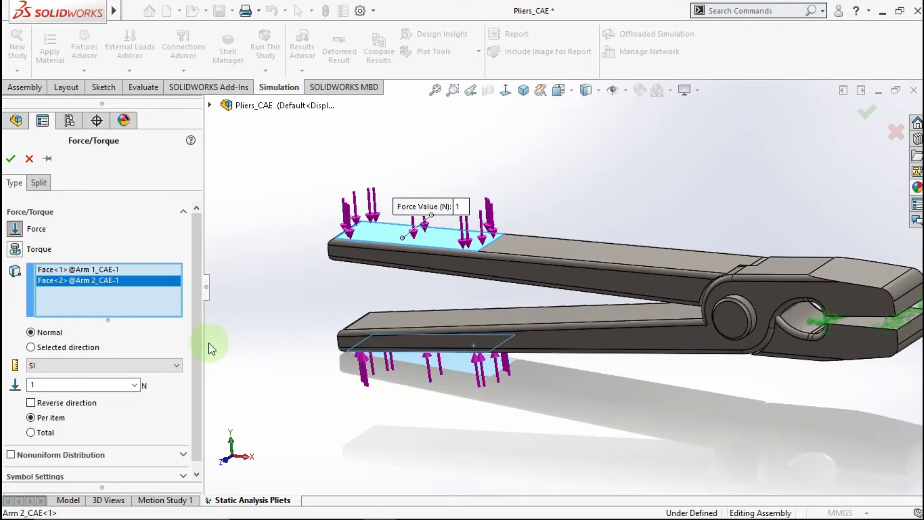
pyautogui.moveTo(195, 334); pyautogui.dragTo(192, 342)
pyautogui.click(93, 378)
pyautogui.write('250')
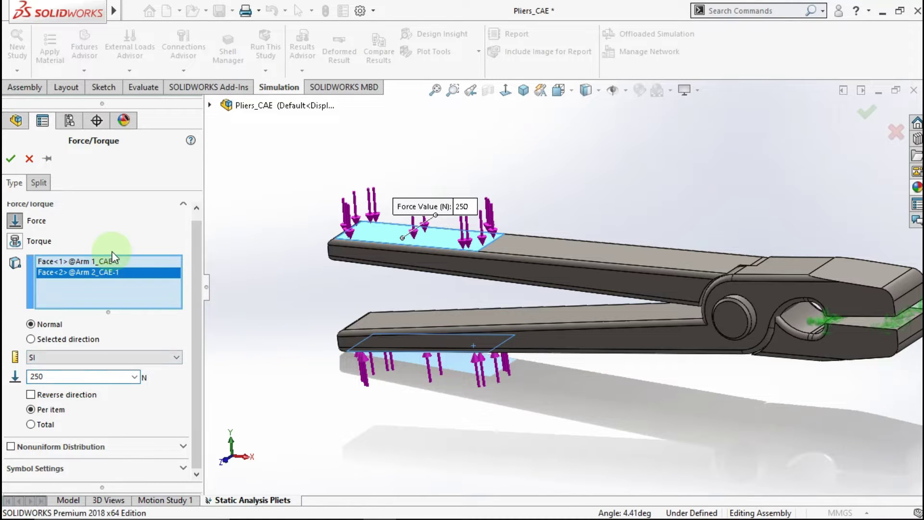
pyautogui.click(22, 179)
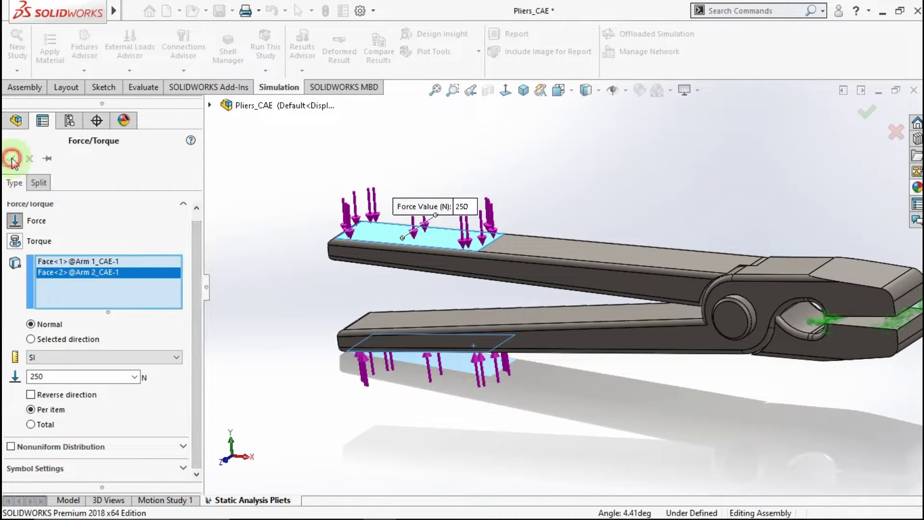
pyautogui.click(12, 160)
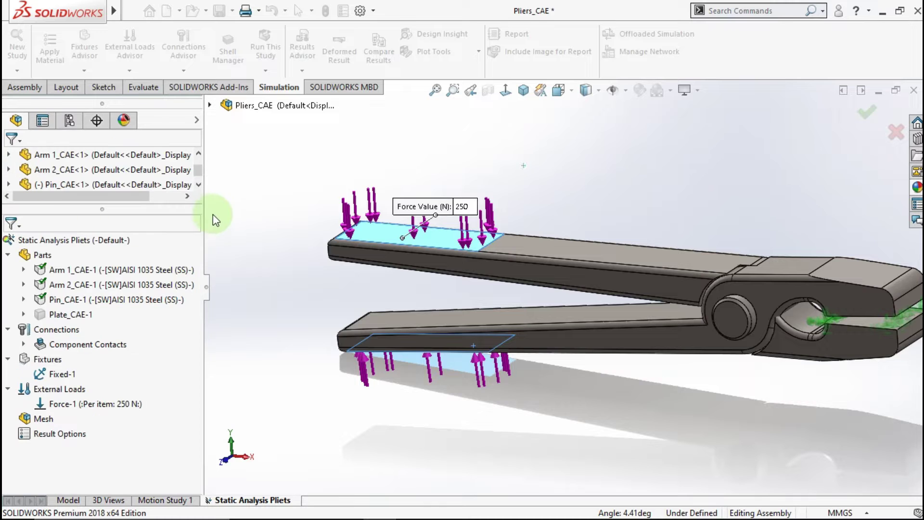
# - Explode the assembly via ExplView1 under the Default configuration and zoom to fit
pyautogui.click(524, 91)
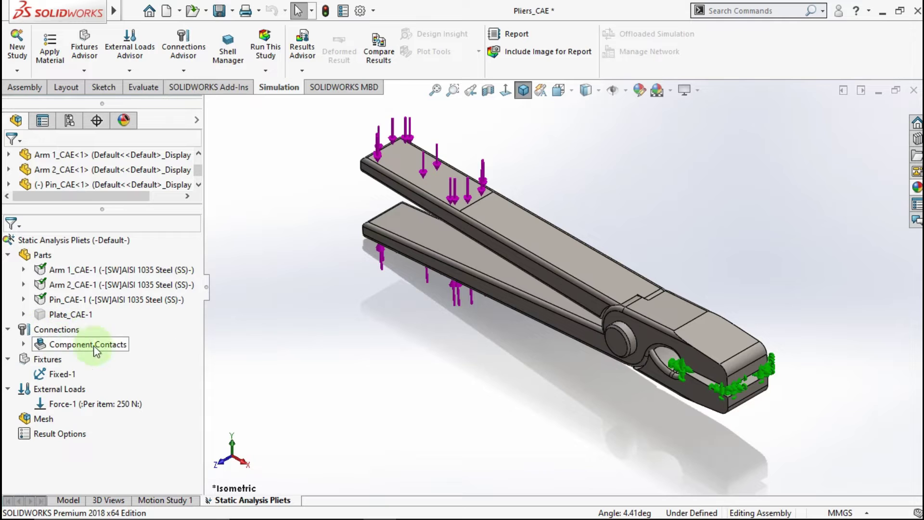
pyautogui.click(70, 122)
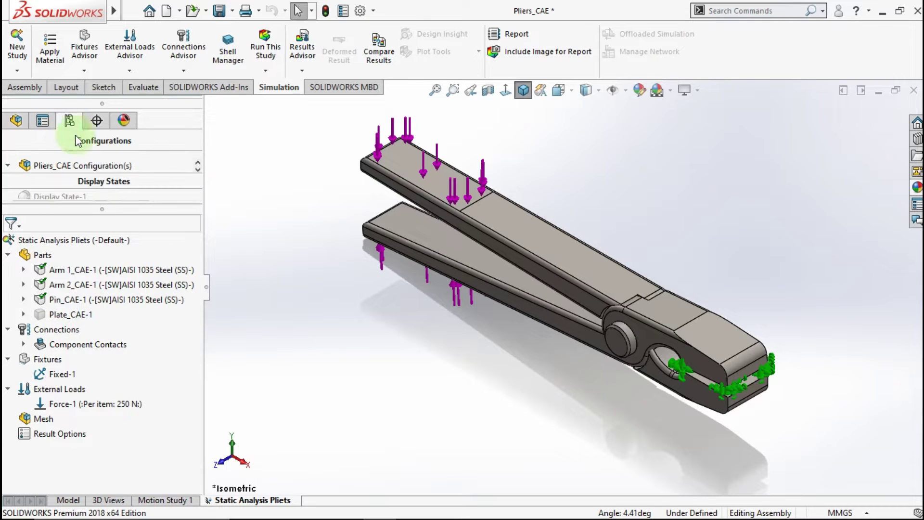
pyautogui.moveTo(109, 209); pyautogui.dragTo(113, 336)
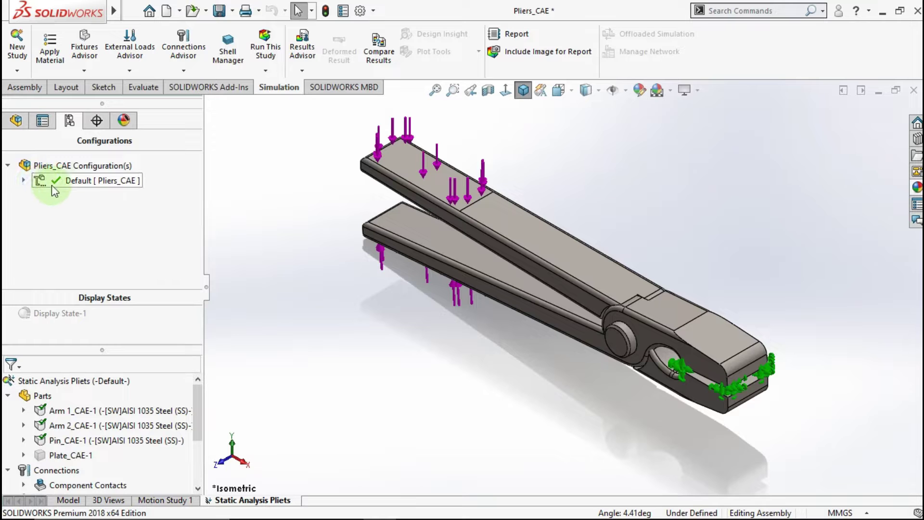
pyautogui.click(23, 181)
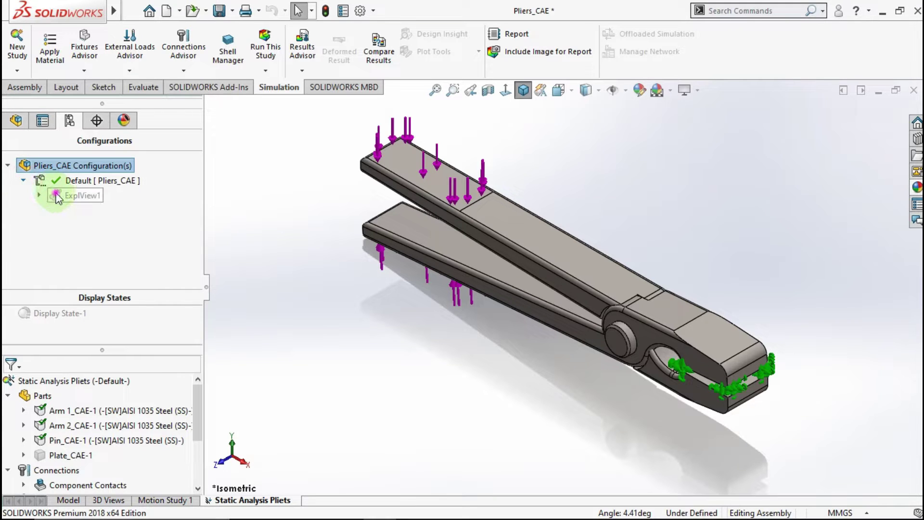
pyautogui.rightClick(56, 195)
pyautogui.click(79, 201)
pyautogui.click(131, 312)
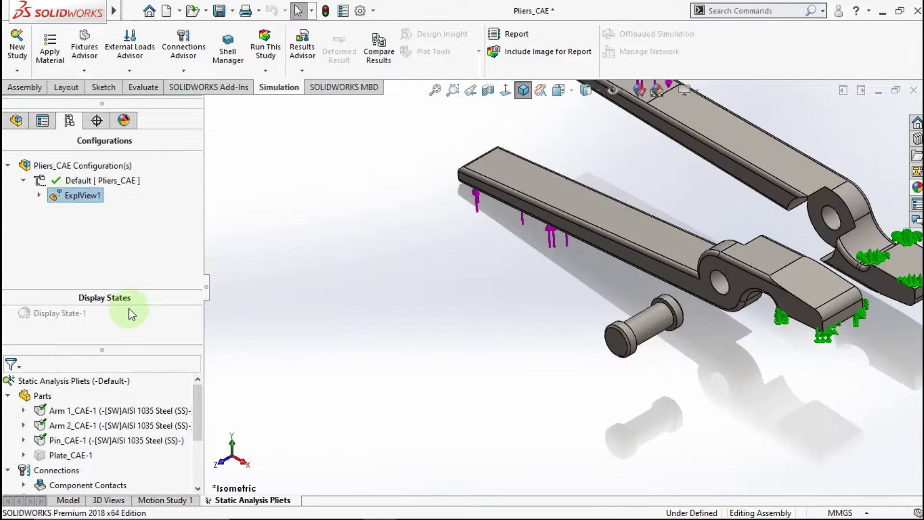
pyautogui.moveTo(103, 350); pyautogui.dragTo(115, 220)
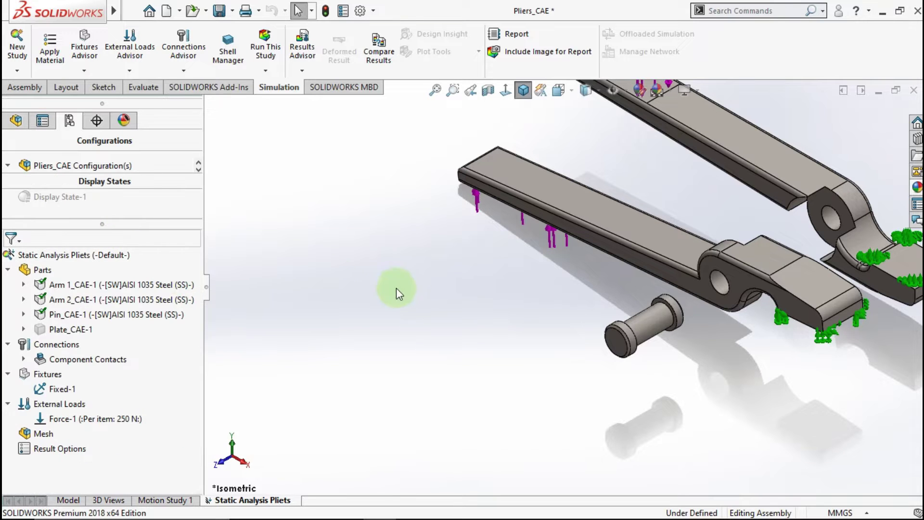
pyautogui.middleClick(809, 223)
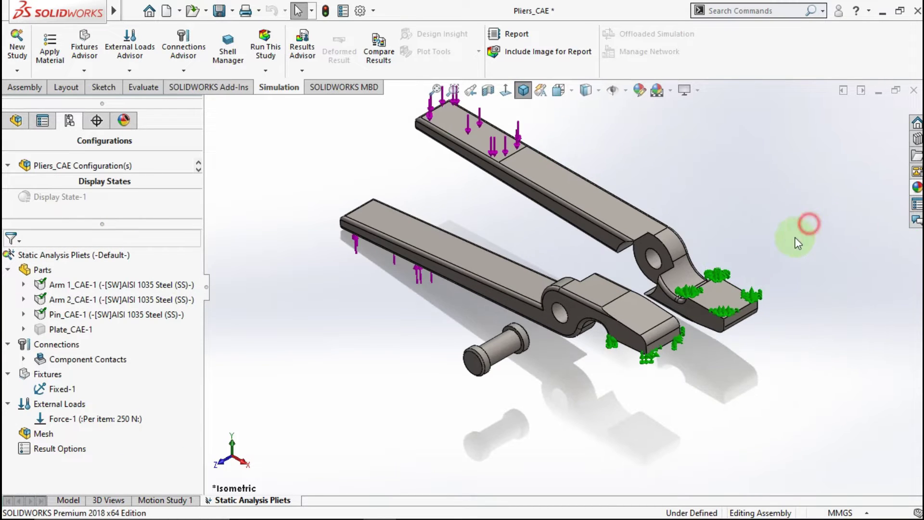
pyautogui.rightClick(54, 346)
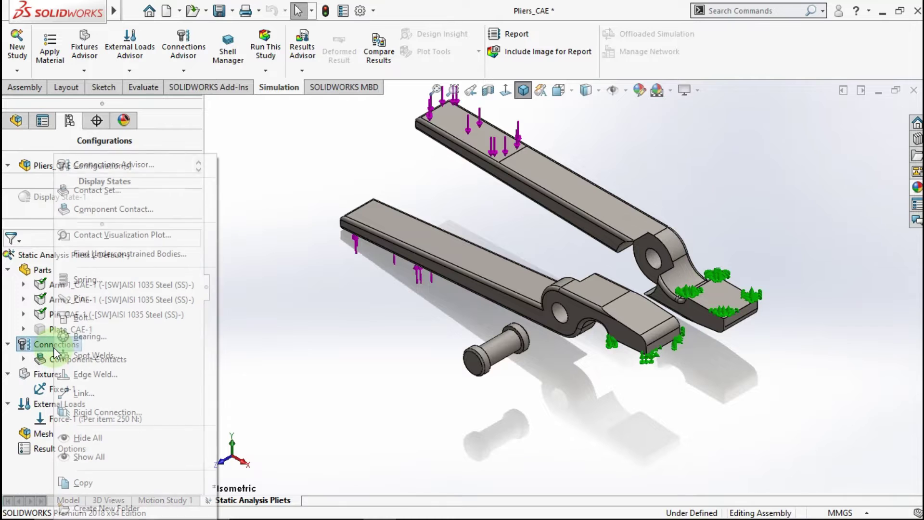
# - Start a contact set with the pin's cylindrical face, removing a wrongly added arm hole edge
pyautogui.click(115, 201)
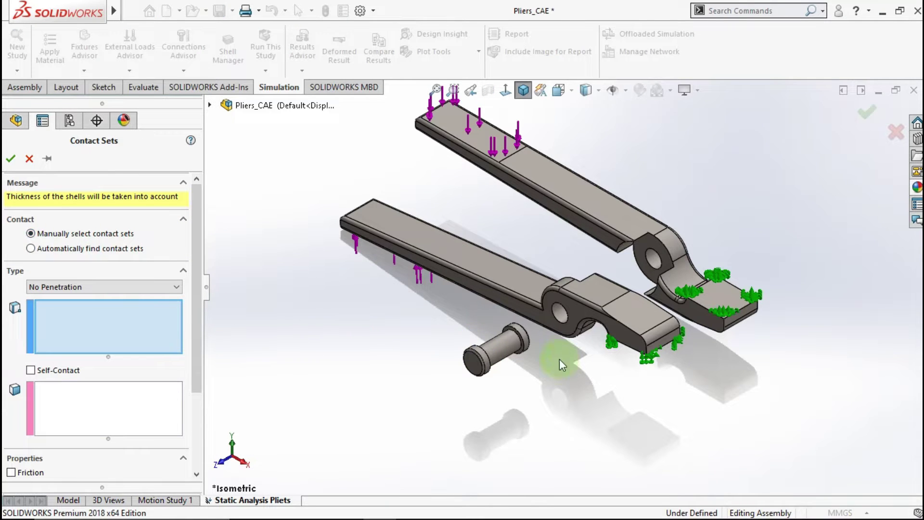
pyautogui.scroll(-3, 568, 351)
pyautogui.click(464, 342)
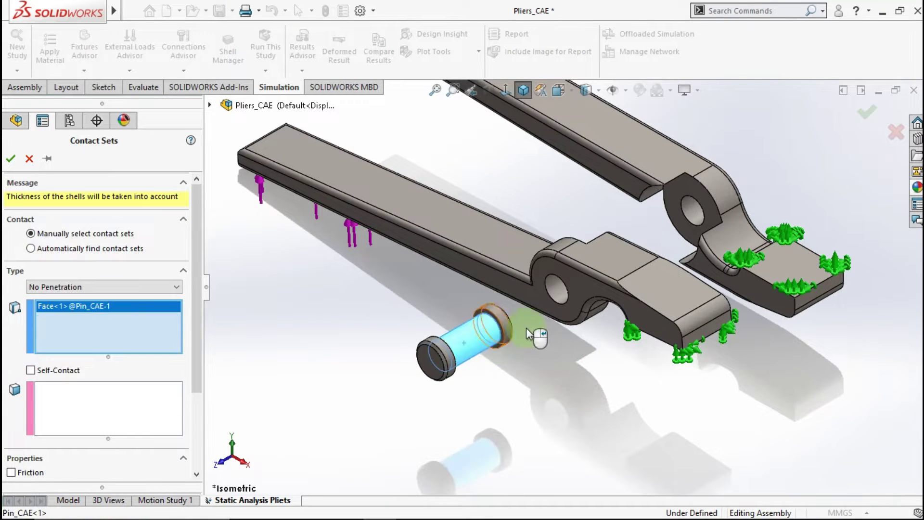
pyautogui.click(553, 296)
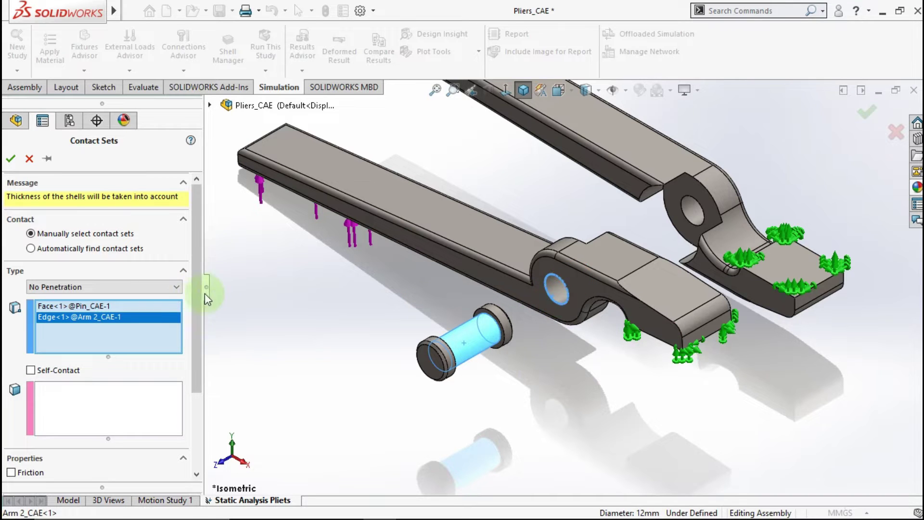
pyautogui.rightClick(89, 321)
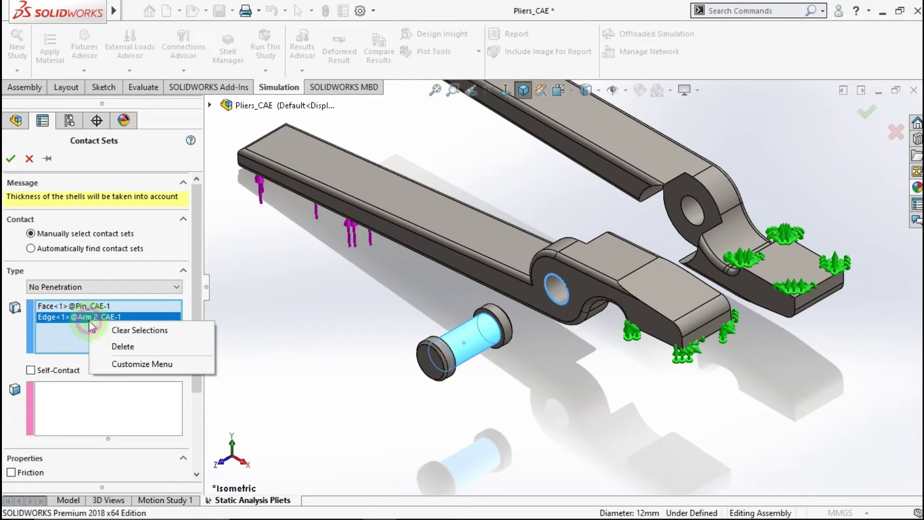
pyautogui.click(107, 347)
# - Add both arms' hole faces as the second set, enable 0.05 friction, and confirm
pyautogui.click(103, 392)
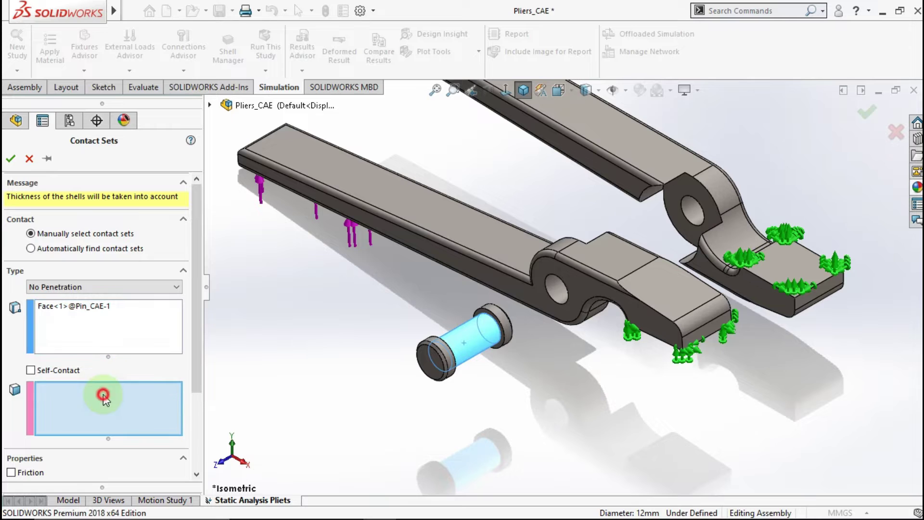
pyautogui.click(554, 293)
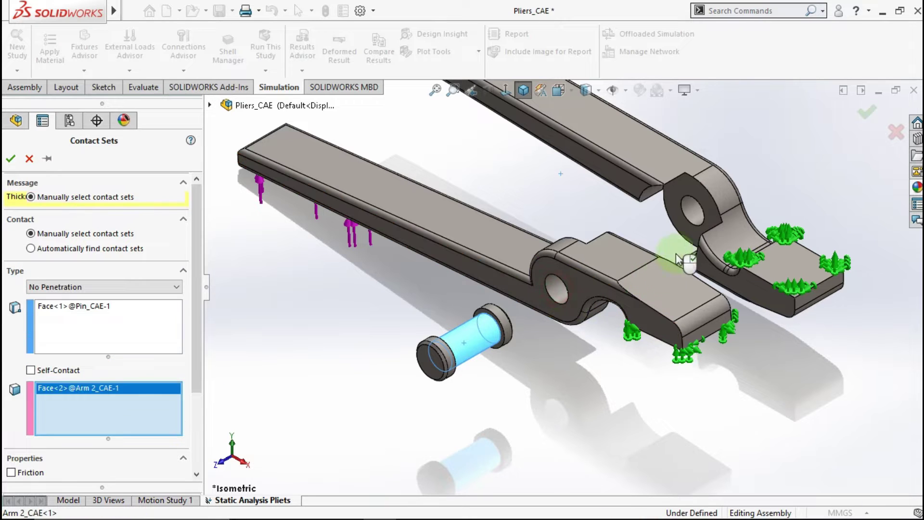
pyautogui.click(689, 212)
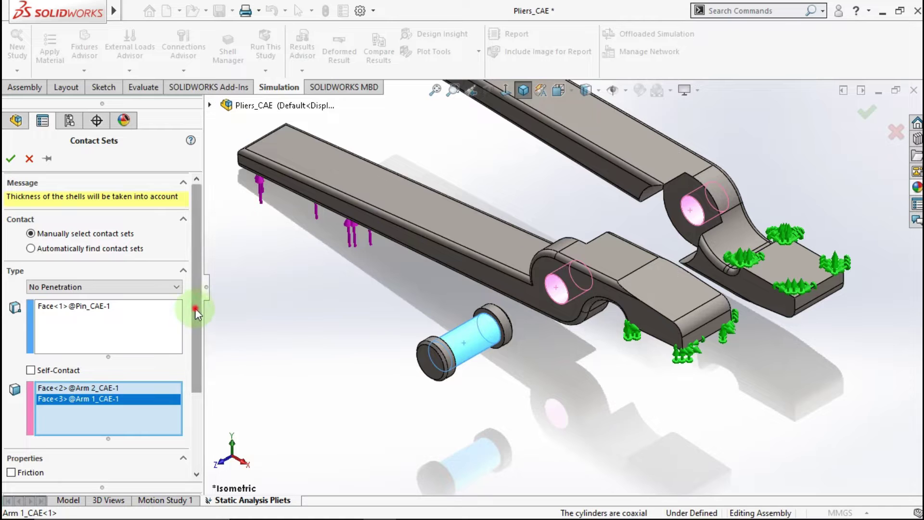
pyautogui.moveTo(192, 311); pyautogui.dragTo(192, 375)
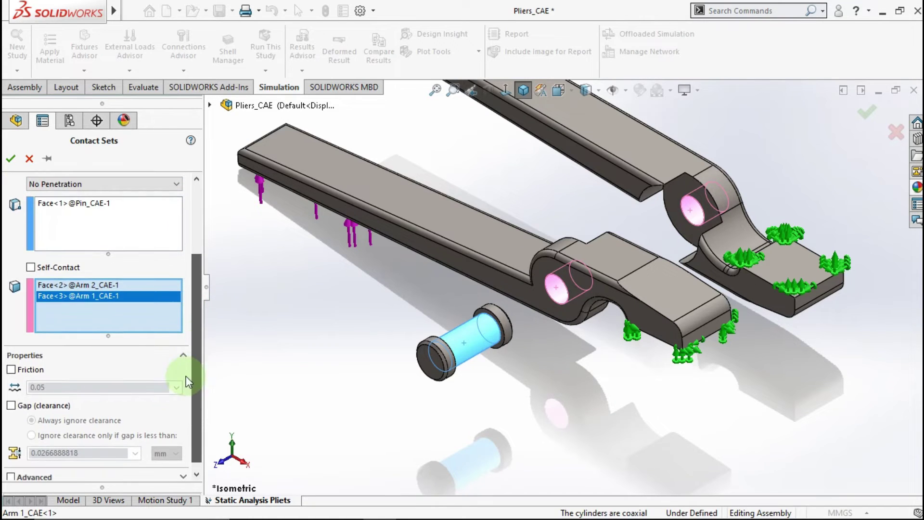
pyautogui.click(22, 370)
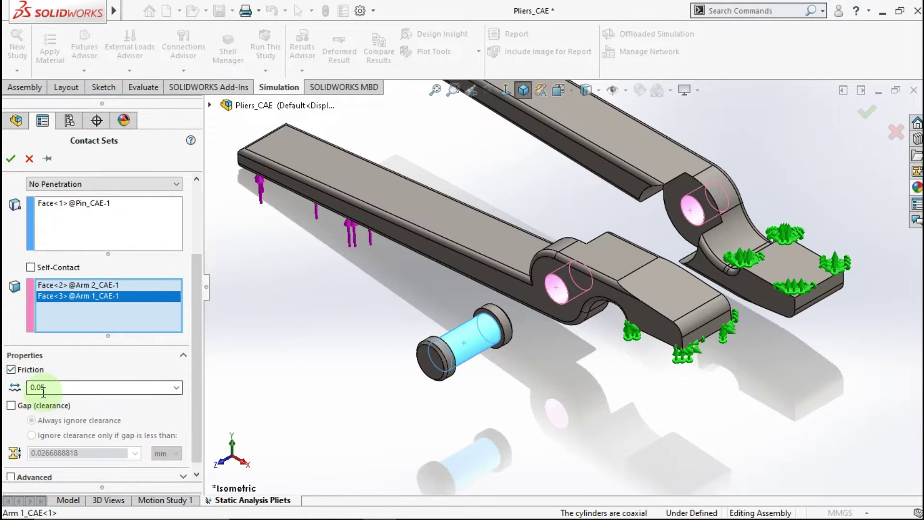
pyautogui.click(12, 163)
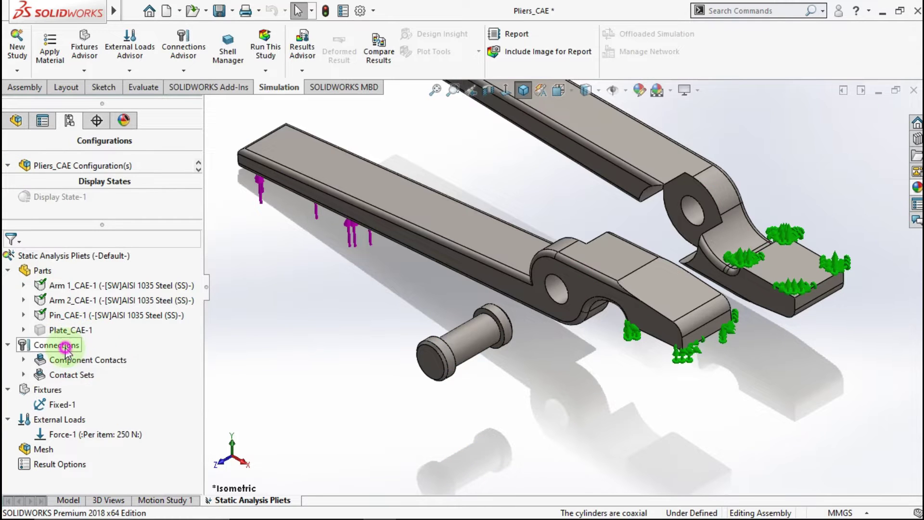
pyautogui.rightClick(67, 354)
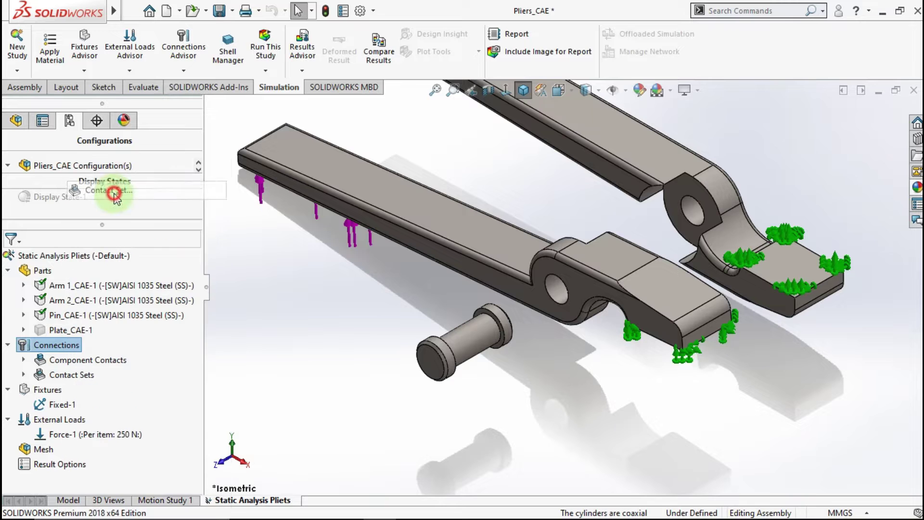
# - Link the pin's end face to the Arm 2 face with No Penetration and 0.05 friction
pyautogui.press('Escape')
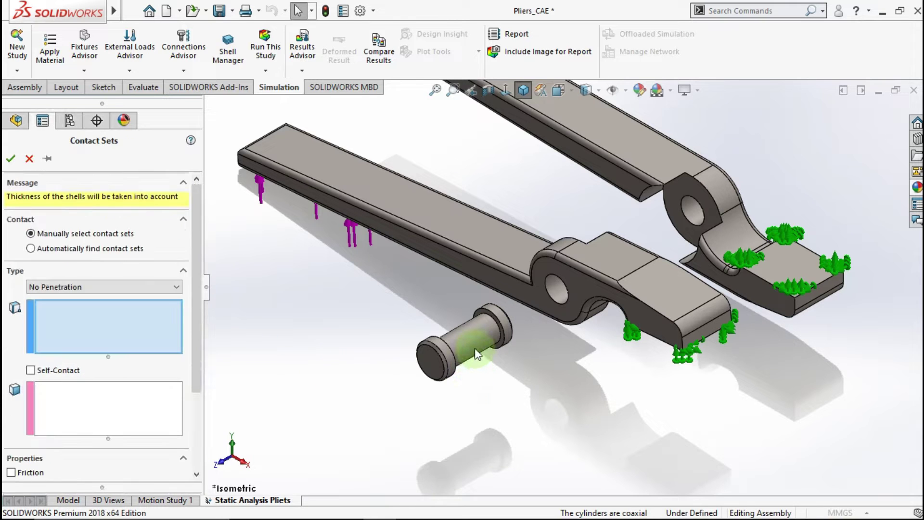
pyautogui.scroll(-2, 413, 313)
pyautogui.moveTo(405, 325); pyautogui.dragTo(304, 427, button='middle')
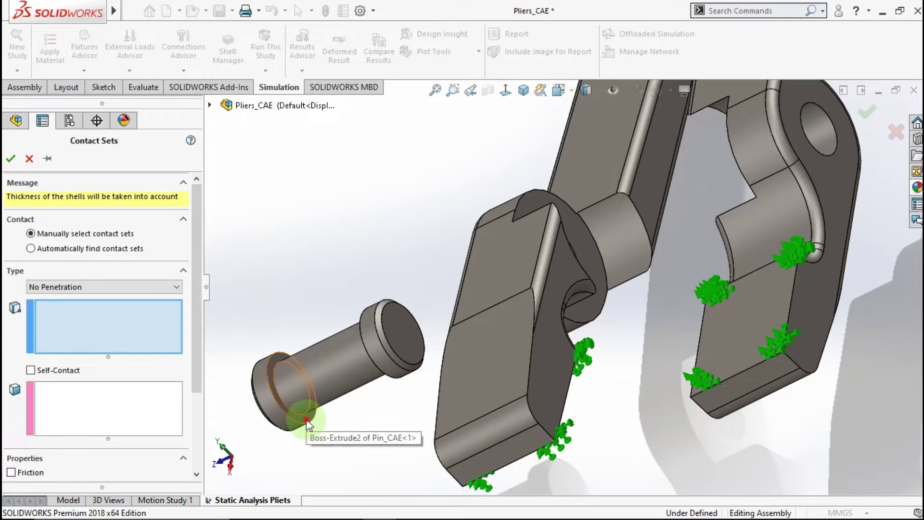
pyautogui.click(304, 424)
pyautogui.click(84, 399)
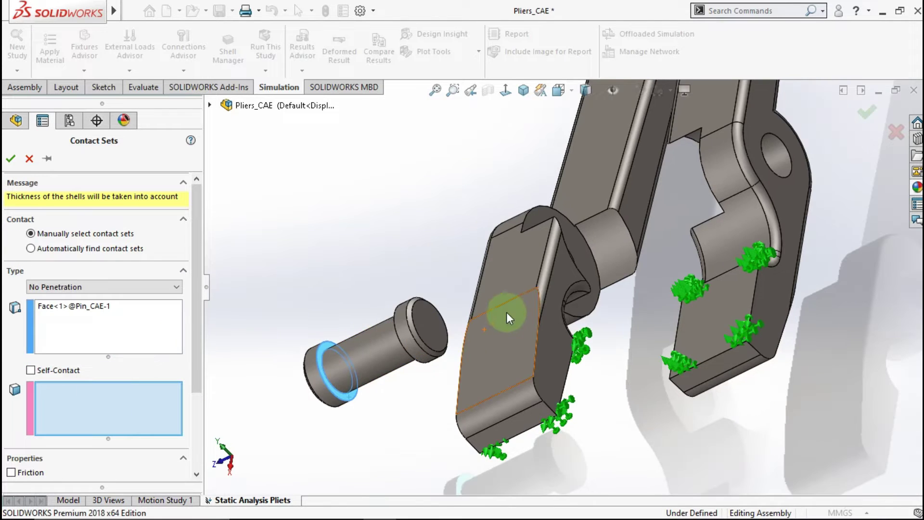
pyautogui.scroll(-3, 500, 314)
pyautogui.moveTo(551, 278); pyautogui.dragTo(426, 327, button='middle')
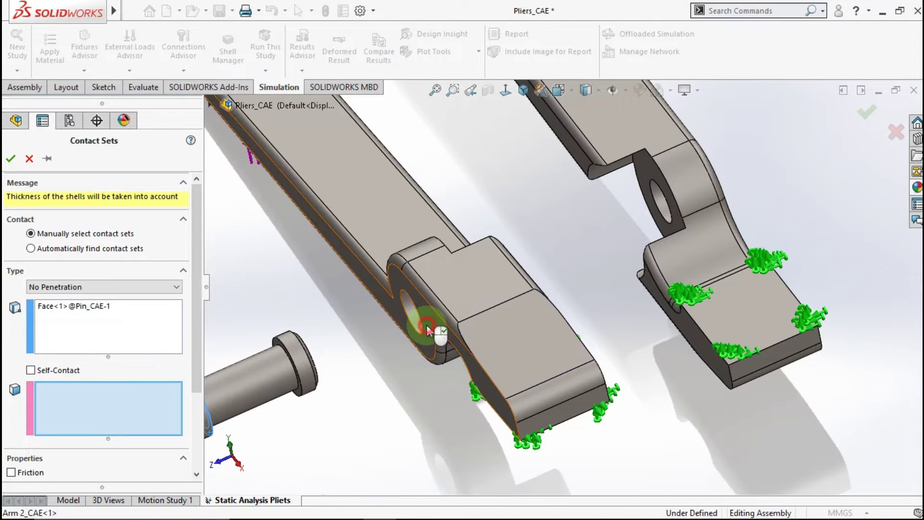
pyautogui.click(427, 329)
pyautogui.scroll(3, 590, 288)
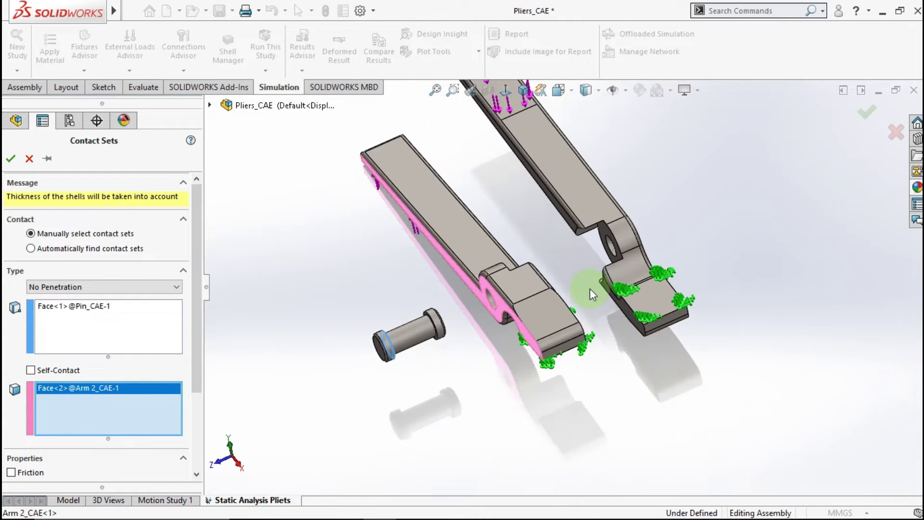
pyautogui.scroll(-3, 192, 376)
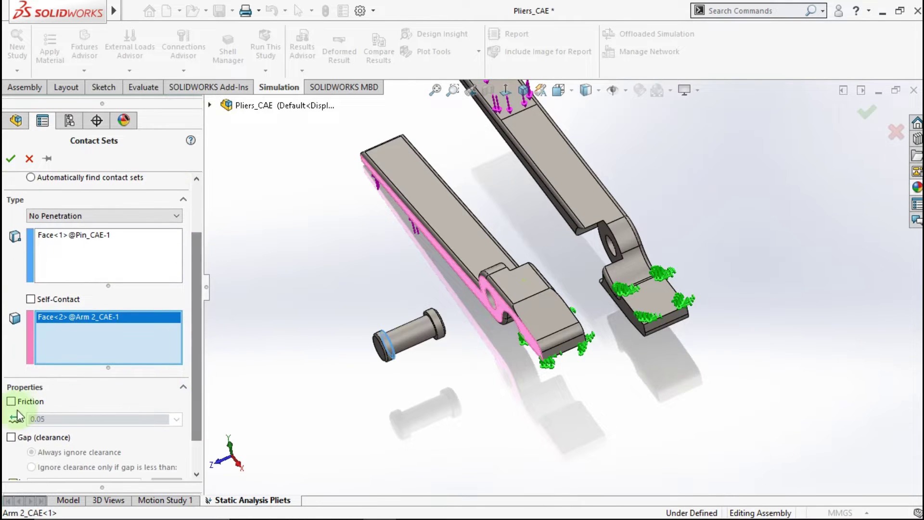
pyautogui.click(12, 402)
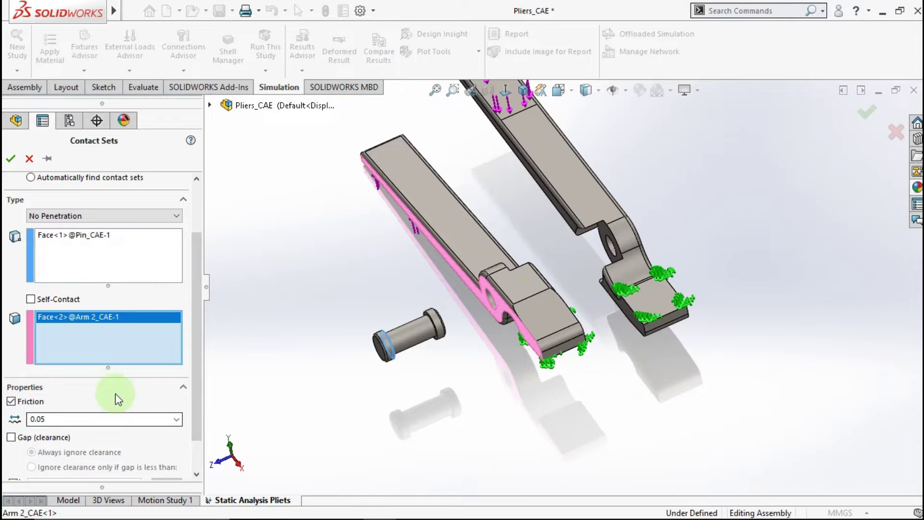
pyautogui.click(11, 161)
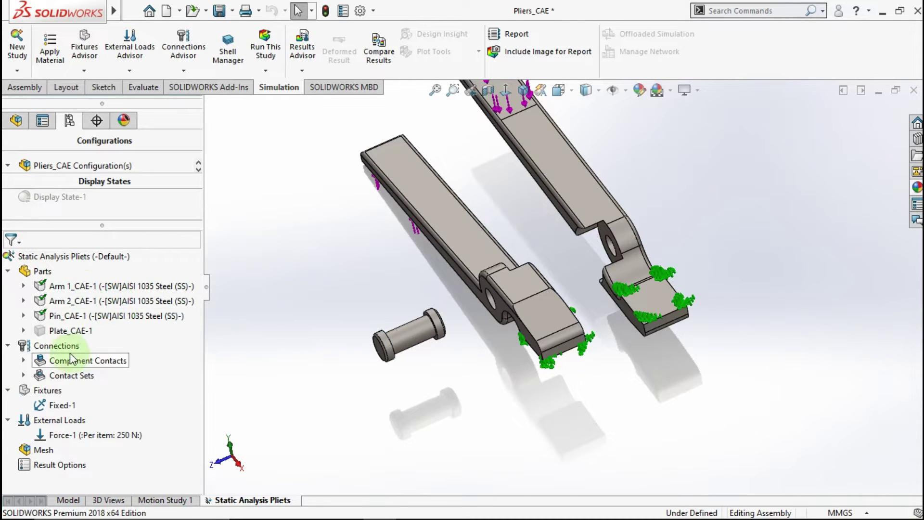
# - Start a new contact set under Connections and pick the pin's face as first surface
pyautogui.click(46, 349)
pyautogui.rightClick(46, 354)
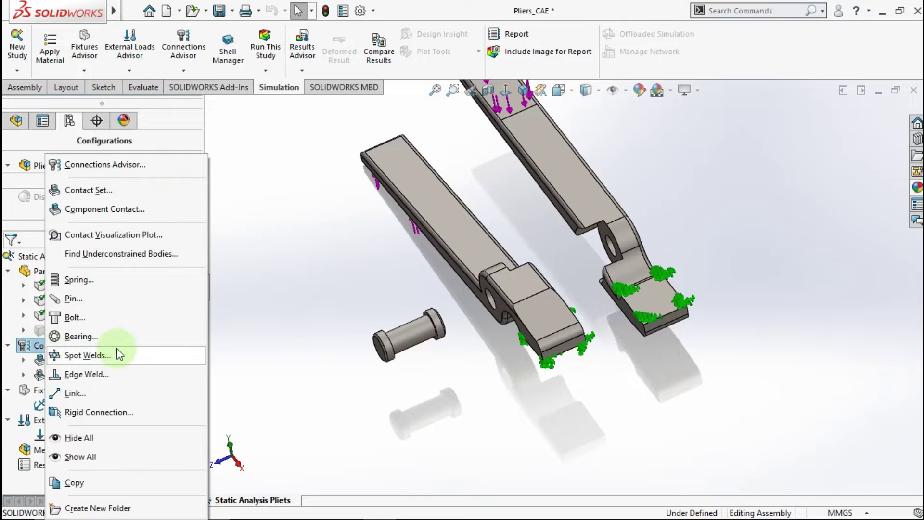
pyautogui.click(88, 192)
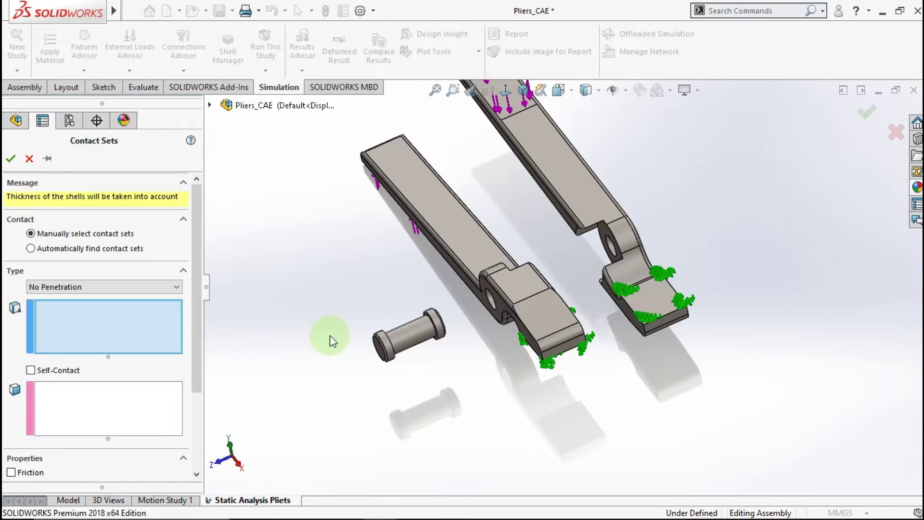
pyautogui.scroll(-2, 479, 336)
pyautogui.scroll(-3, 481, 341)
pyautogui.scroll(-3, 441, 342)
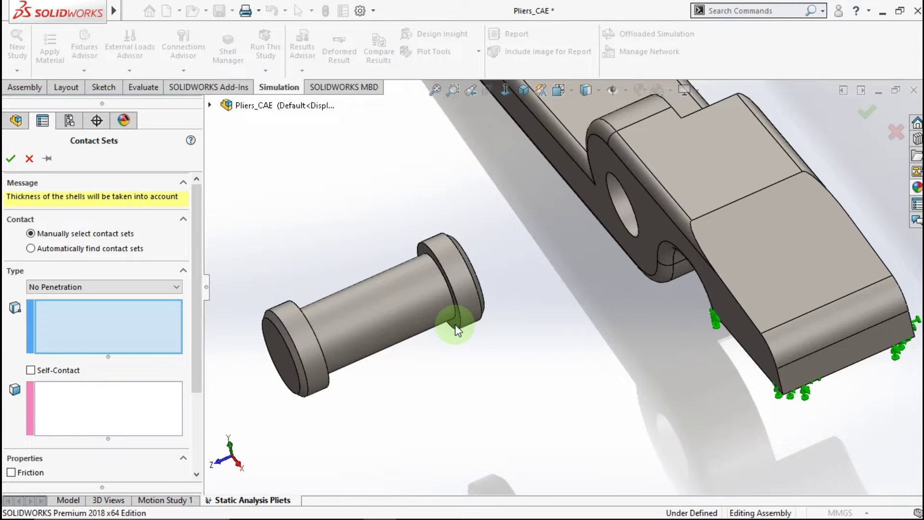
pyautogui.click(456, 329)
pyautogui.scroll(3, 604, 262)
pyautogui.scroll(2, 636, 231)
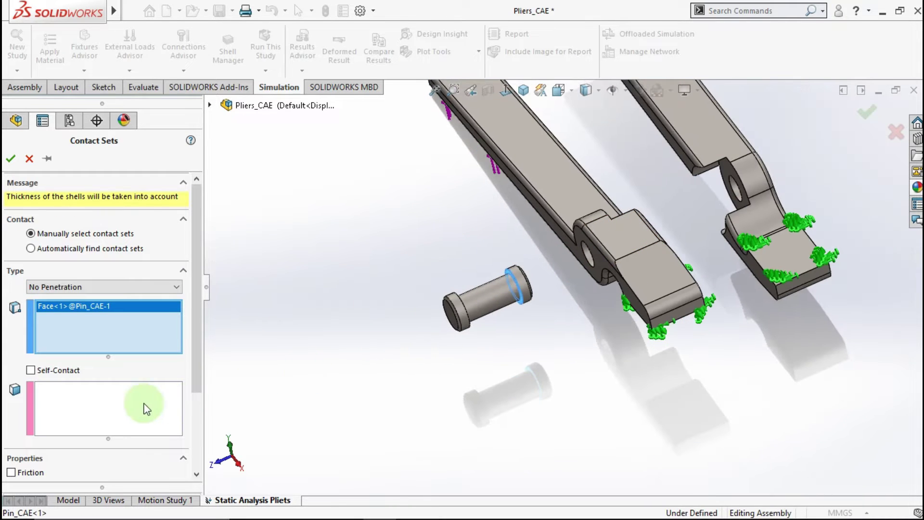
# - Add the Arm 1 face as second surface, enable 0.05 friction, and confirm
pyautogui.click(107, 404)
pyautogui.scroll(2, 665, 233)
pyautogui.scroll(-2, 665, 233)
pyautogui.moveTo(665, 233)
pyautogui.mouseDown(button='middle')
pyautogui.moveTo(586, 289)
pyautogui.moveTo(660, 262)
pyautogui.mouseUp(button='middle')
pyautogui.click(660, 262)
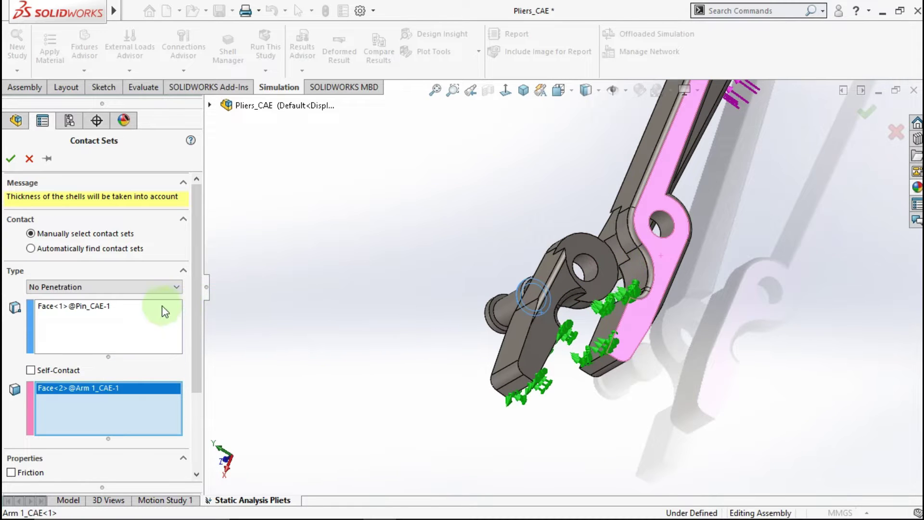
pyautogui.moveTo(196, 298); pyautogui.dragTo(197, 368)
pyautogui.click(10, 371)
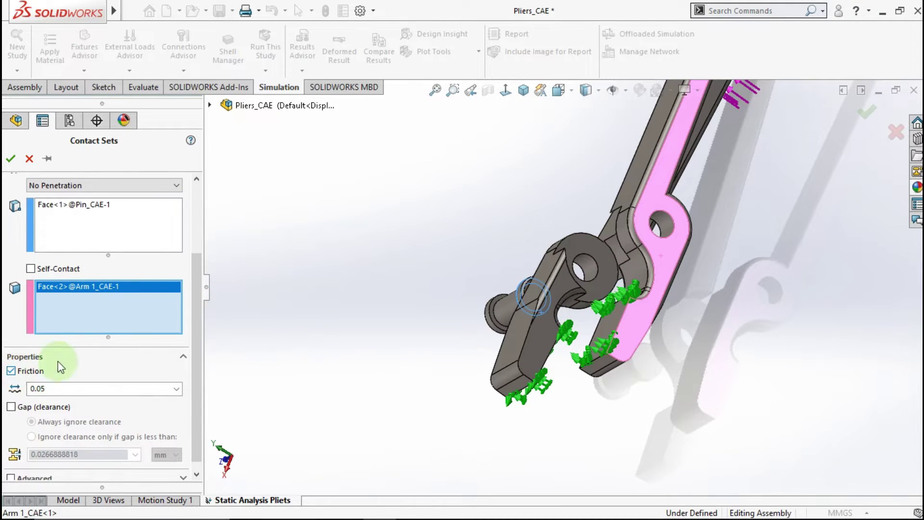
pyautogui.click(14, 159)
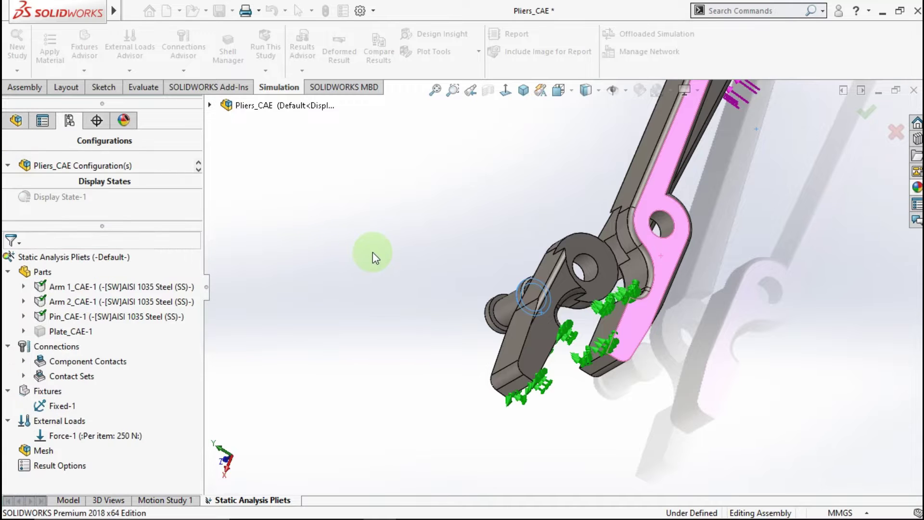
pyautogui.click(532, 157)
# - Switch to isometric view and collapse the contact sets, connections and parts branches
pyautogui.click(523, 90)
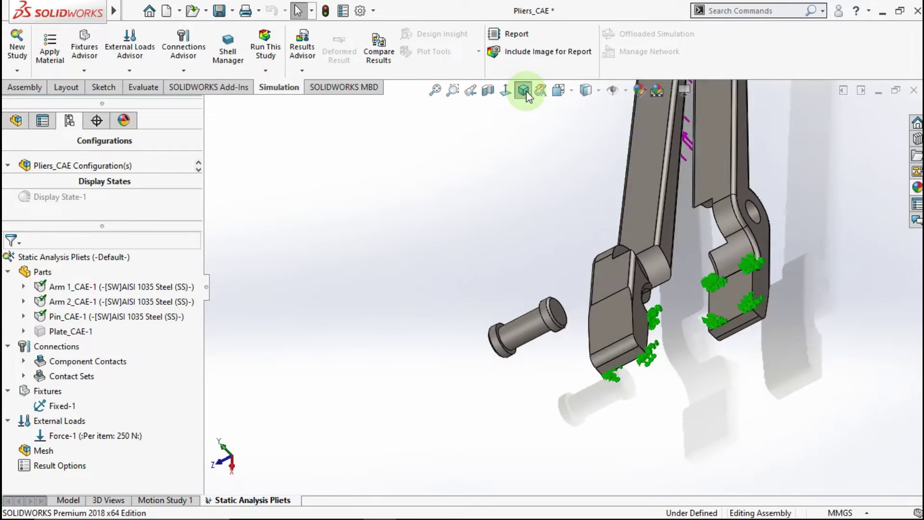
pyautogui.click(23, 376)
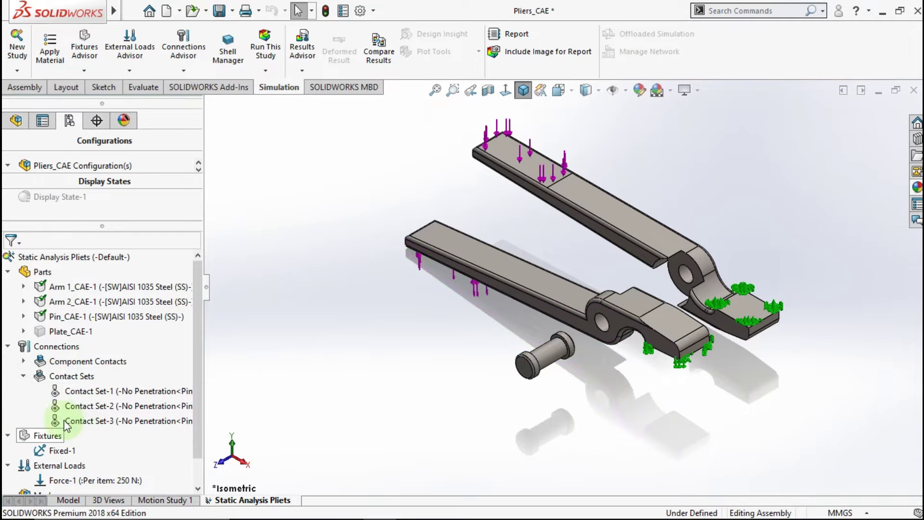
pyautogui.click(23, 376)
pyautogui.click(7, 346)
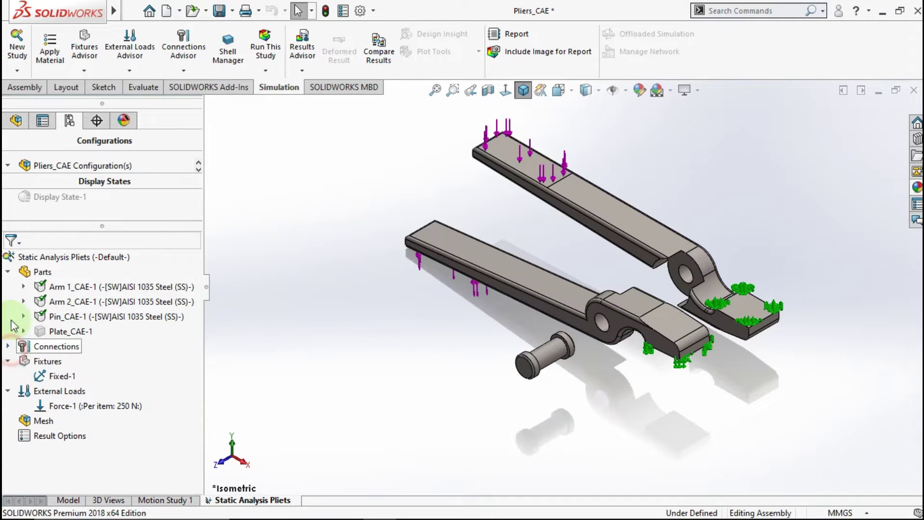
pyautogui.click(7, 272)
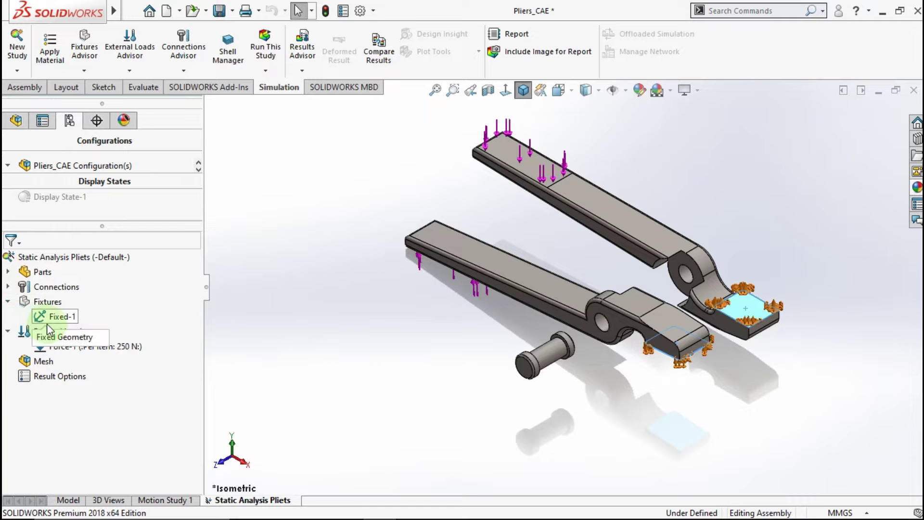
# - Hide the Force-1 load arrows and Fixed-1 fixture symbols, then collapse their branches
pyautogui.click(89, 331)
pyautogui.click(73, 345)
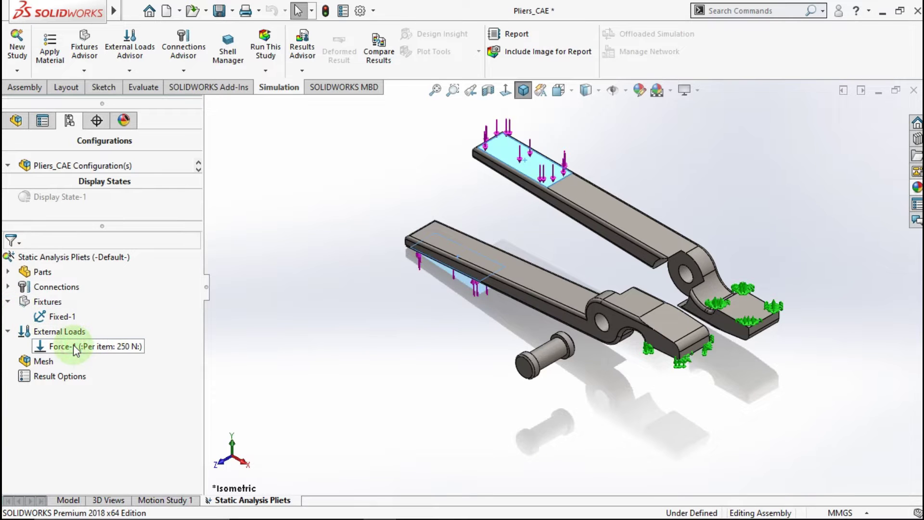
pyautogui.rightClick(73, 345)
pyautogui.click(102, 426)
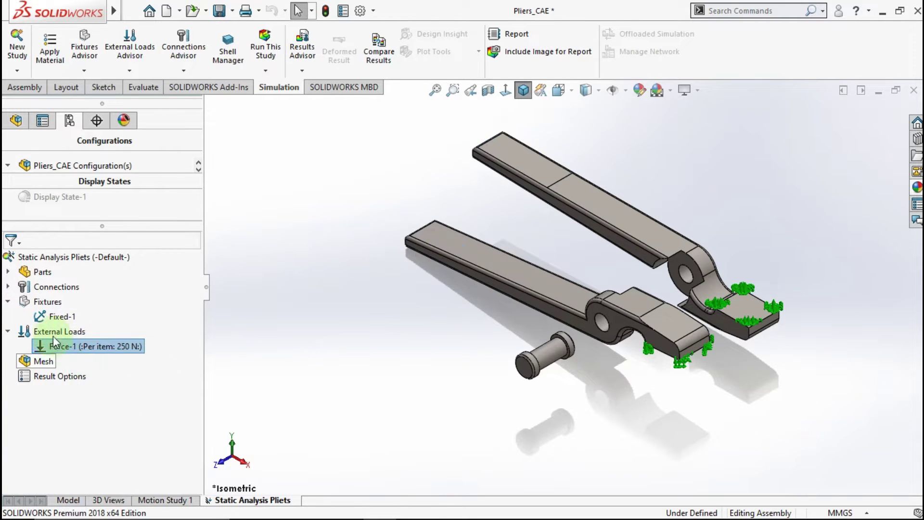
pyautogui.click(60, 316)
pyautogui.rightClick(70, 321)
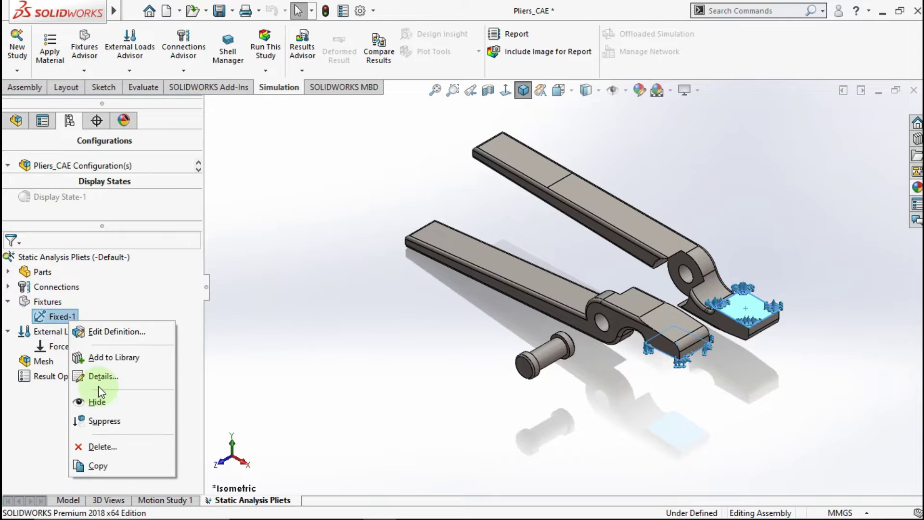
pyautogui.click(98, 403)
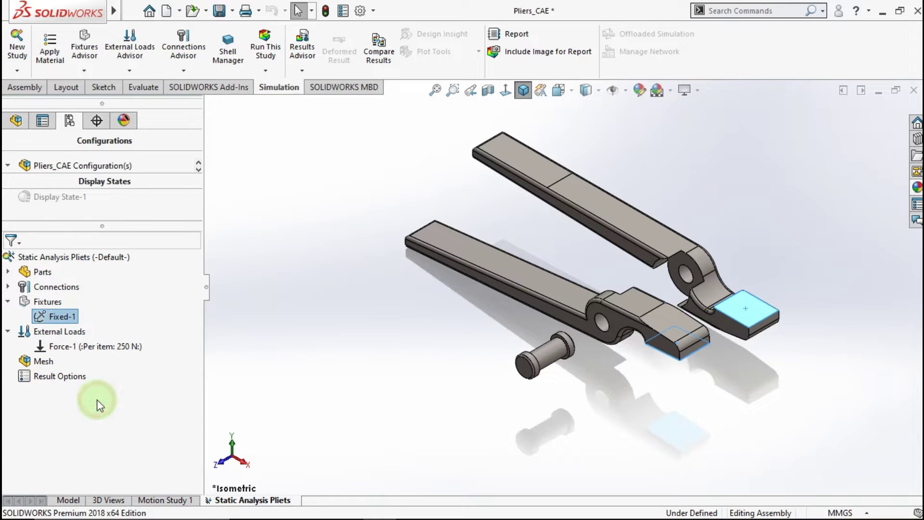
pyautogui.click(7, 302)
# - Dismiss the Mesh options and expand the configuration pane to show the exploded view
pyautogui.rightClick(44, 333)
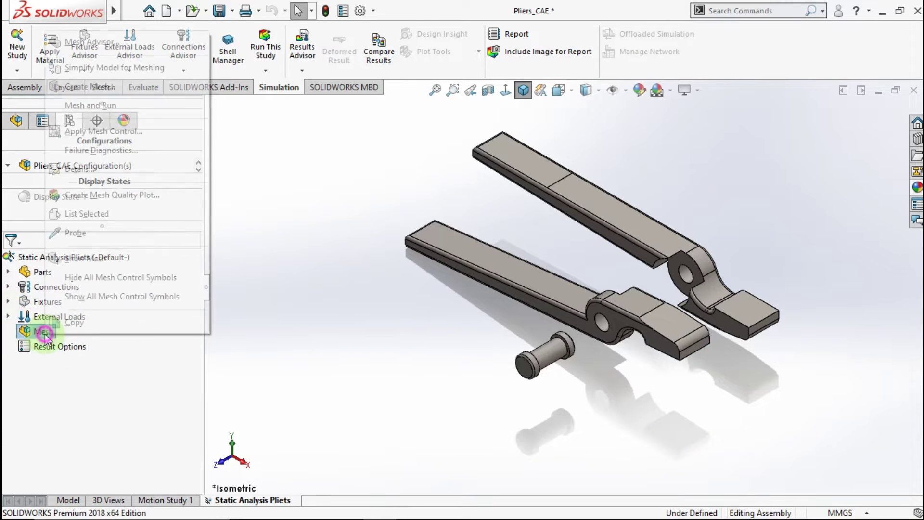
pyautogui.click(159, 376)
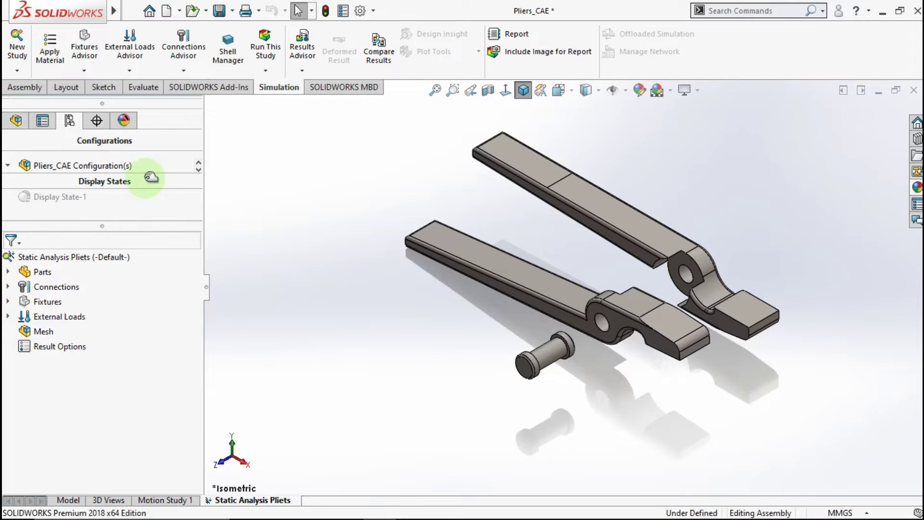
pyautogui.moveTo(102, 226); pyautogui.dragTo(102, 330)
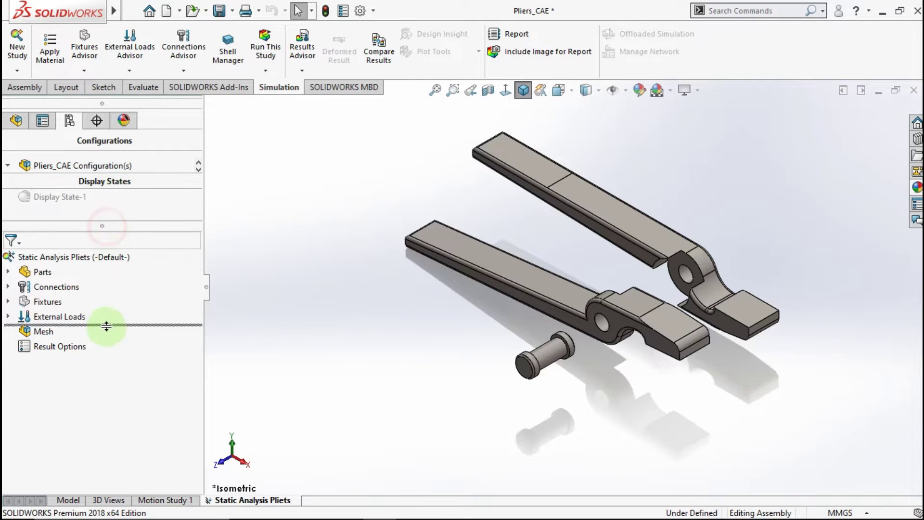
# - Collapse ExplView1 to reassemble the pliers and start Create Mesh for the study
pyautogui.click(65, 195)
pyautogui.rightClick(65, 195)
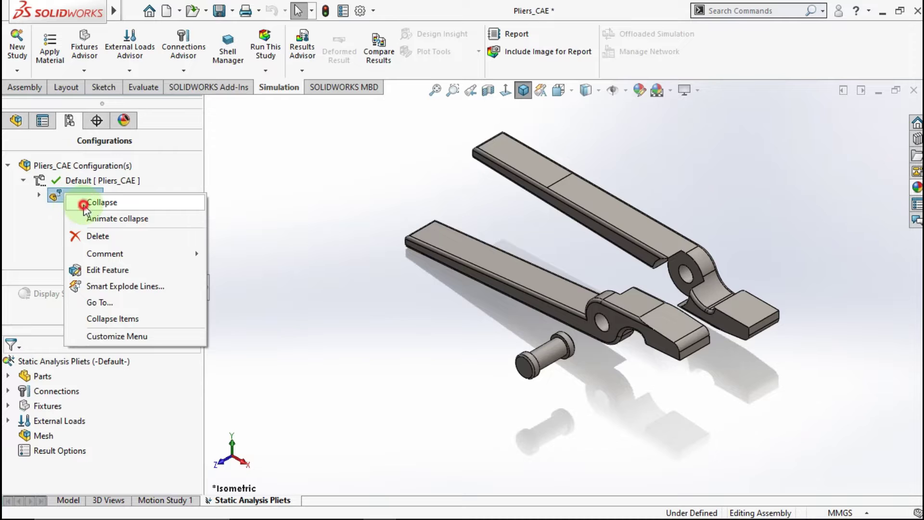
pyautogui.click(84, 205)
pyautogui.moveTo(103, 330); pyautogui.dragTo(102, 215)
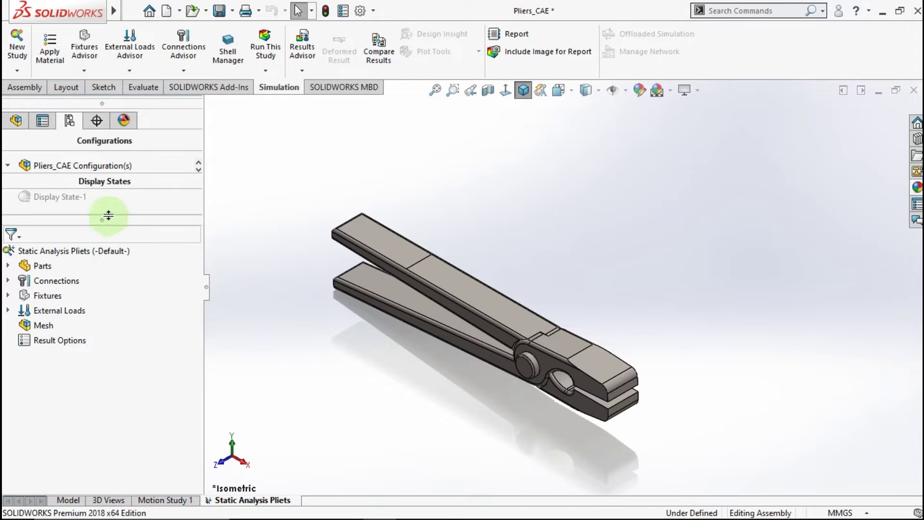
pyautogui.rightClick(41, 326)
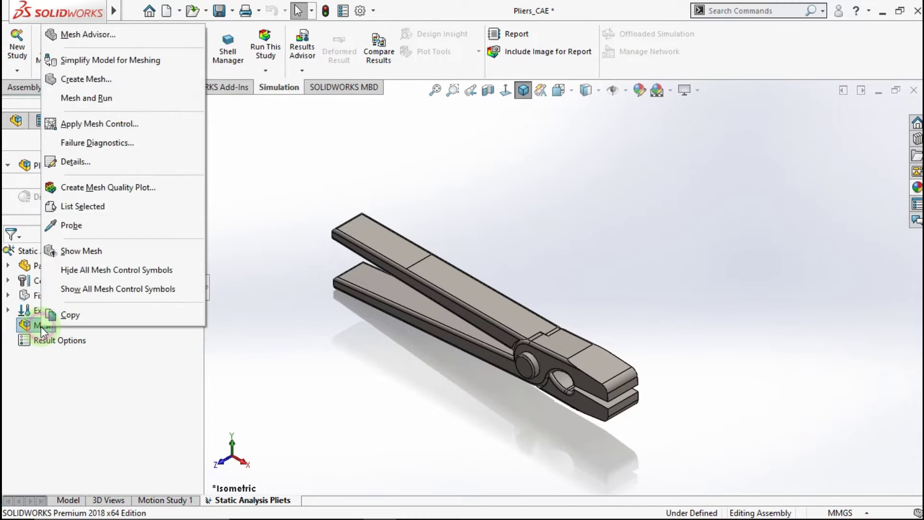
pyautogui.click(86, 79)
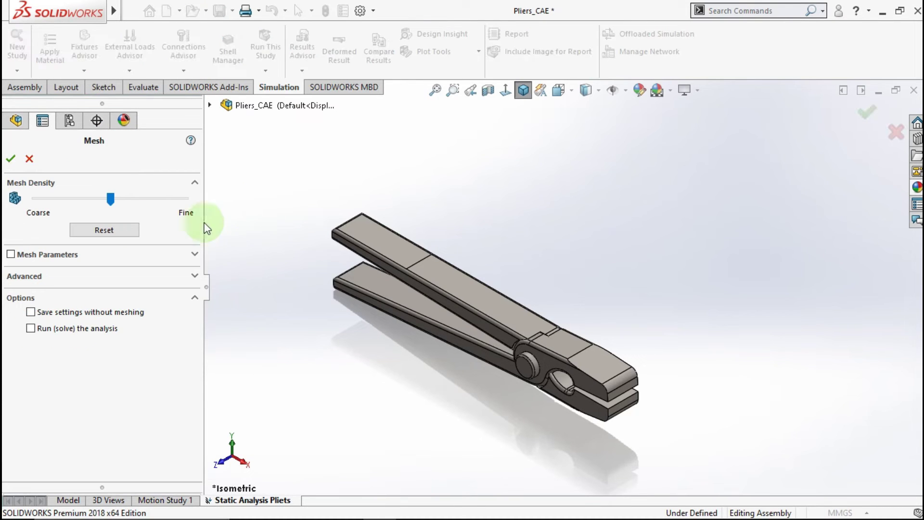
# - Reset the standard mesh parameters to default density and run the mesh
pyautogui.click(43, 254)
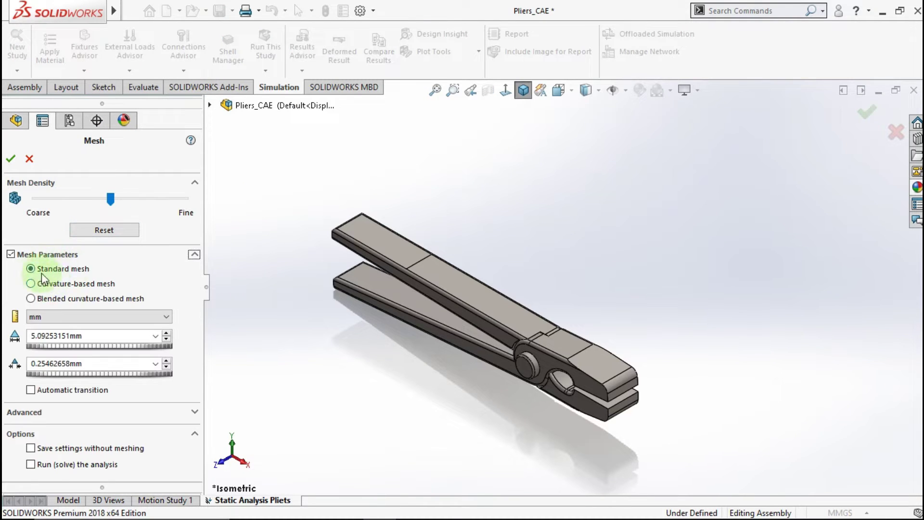
pyautogui.click(120, 229)
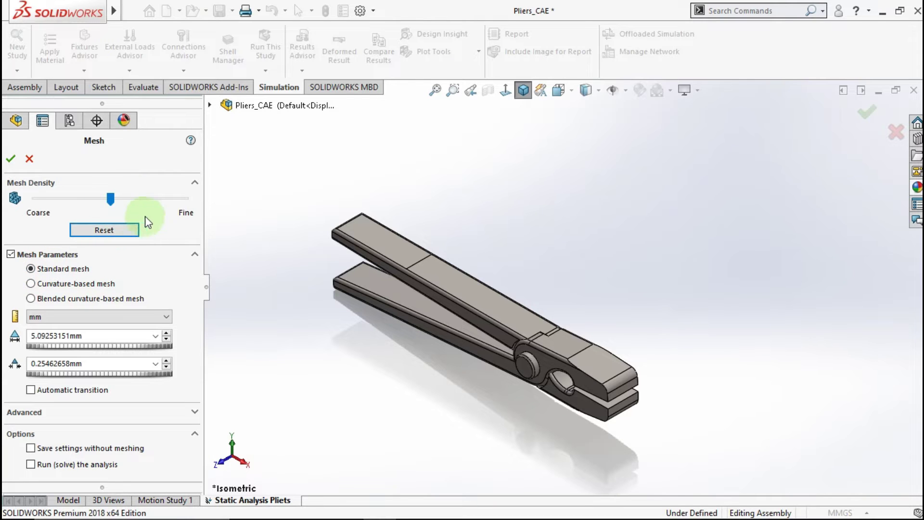
pyautogui.click(12, 160)
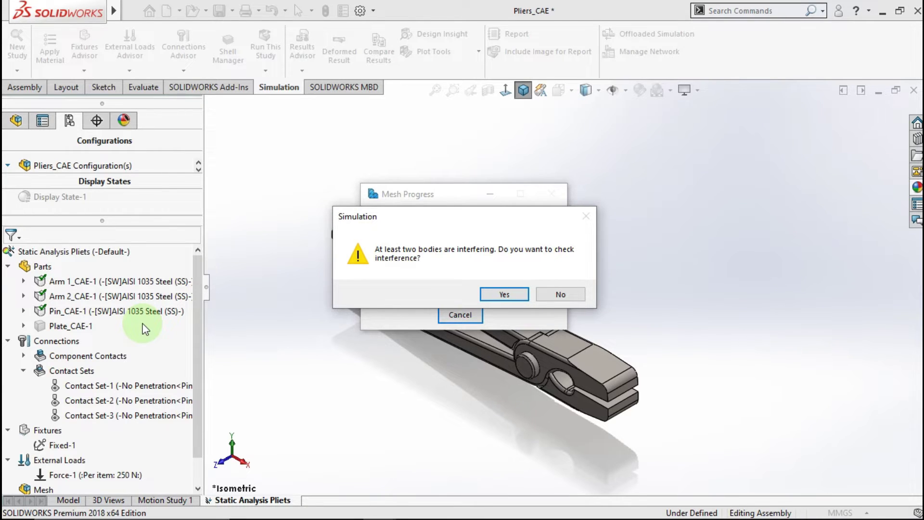
# - Accept the interference prompt and open Mesh Failure Diagnostics for Arm 1_CAE and Arm 2_CAE
pyautogui.click(506, 297)
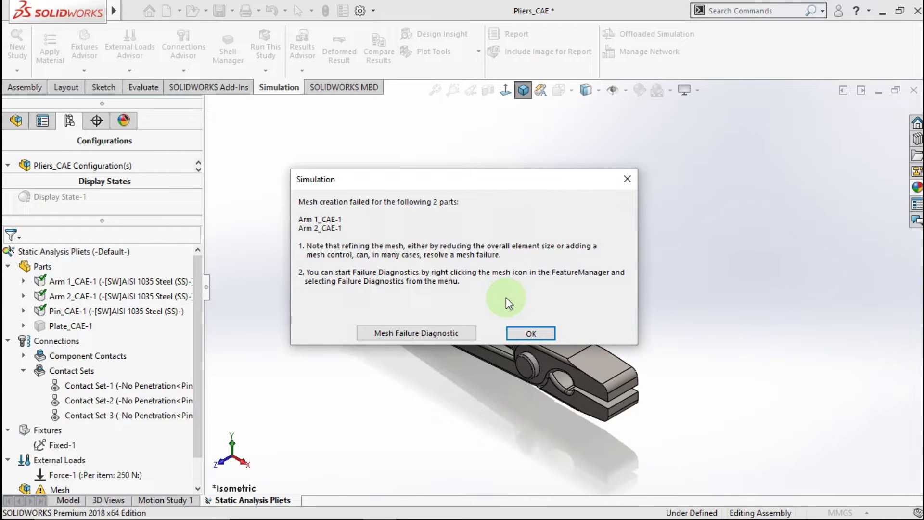
pyautogui.click(460, 333)
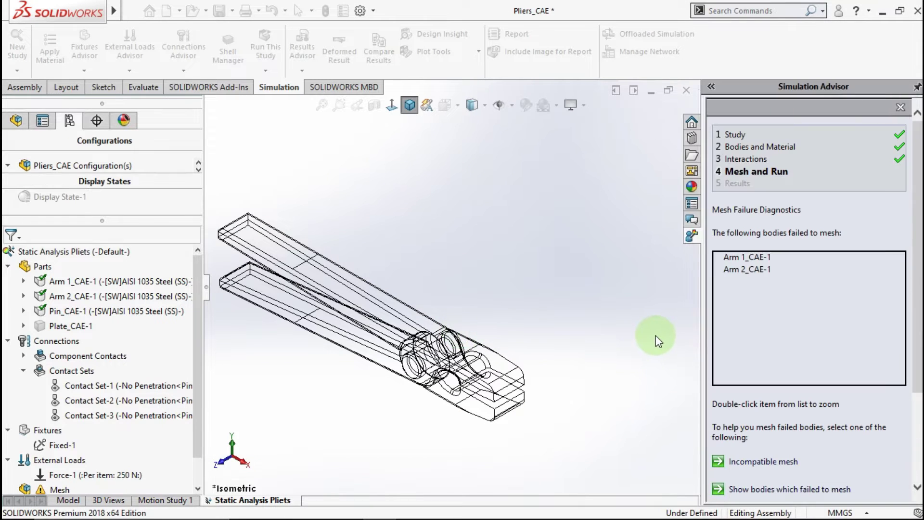
# - Select Arm 1_CAE-1 and Arm 2_CAE-1 in the diagnostics and run a first interference check
pyautogui.click(748, 260)
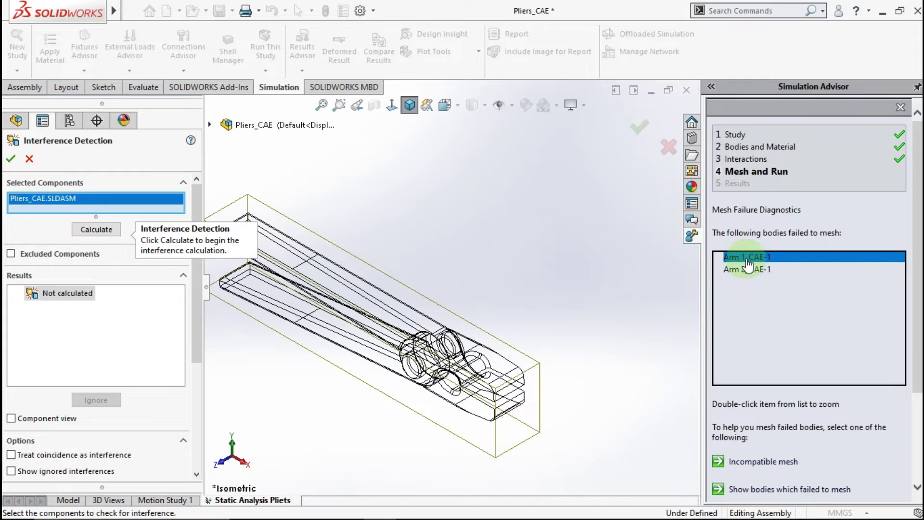
pyautogui.click(747, 270)
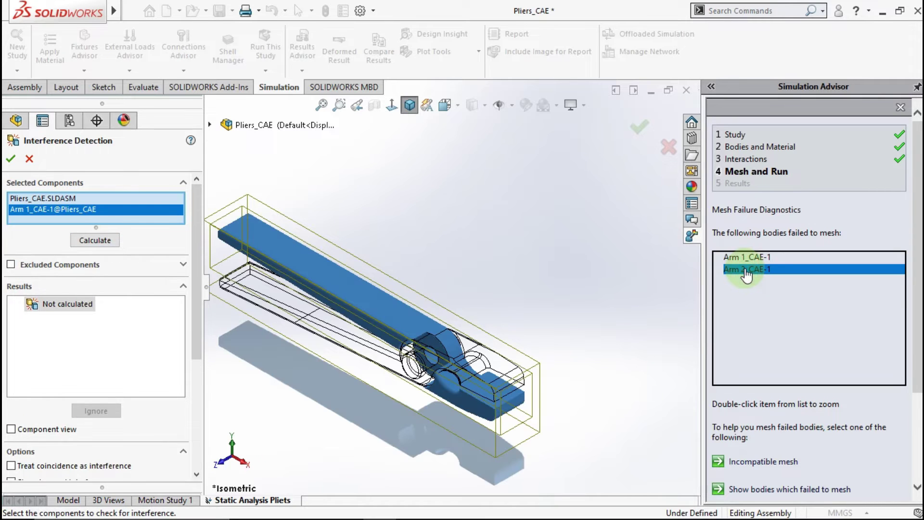
pyautogui.click(91, 251)
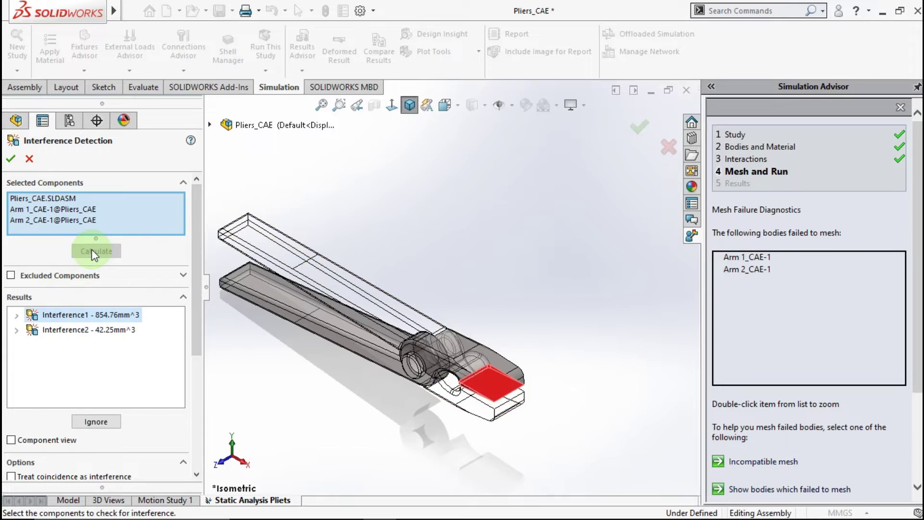
pyautogui.click(29, 159)
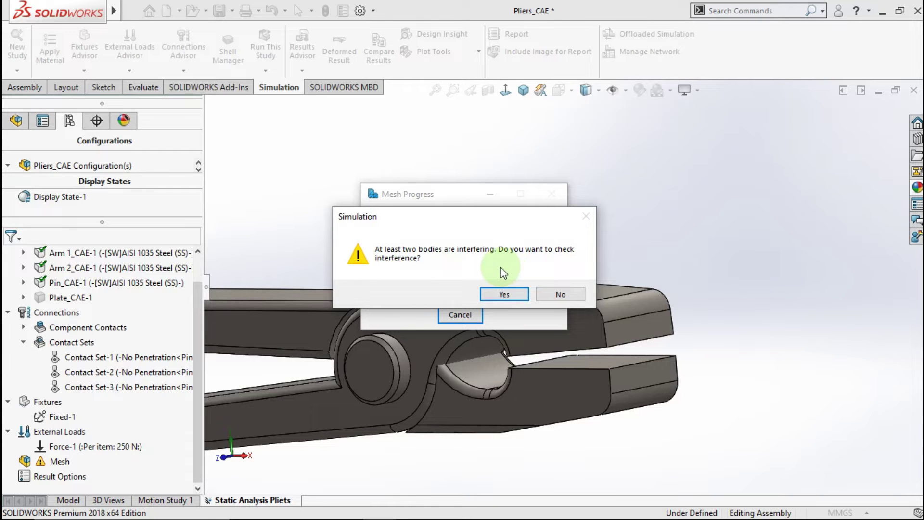
# - Rerun interference detection from diagnostics and review Interference2 alongside the 854.76 mm³ overlap
pyautogui.click(505, 291)
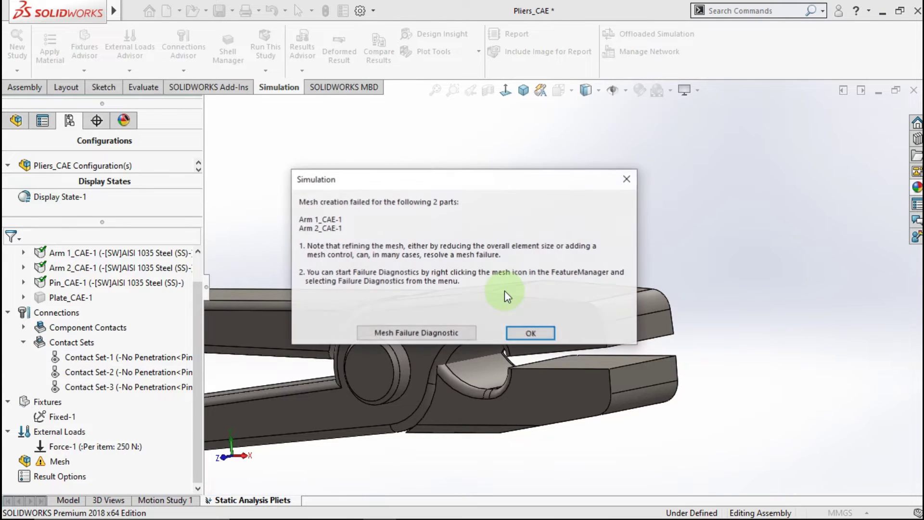
pyautogui.click(454, 334)
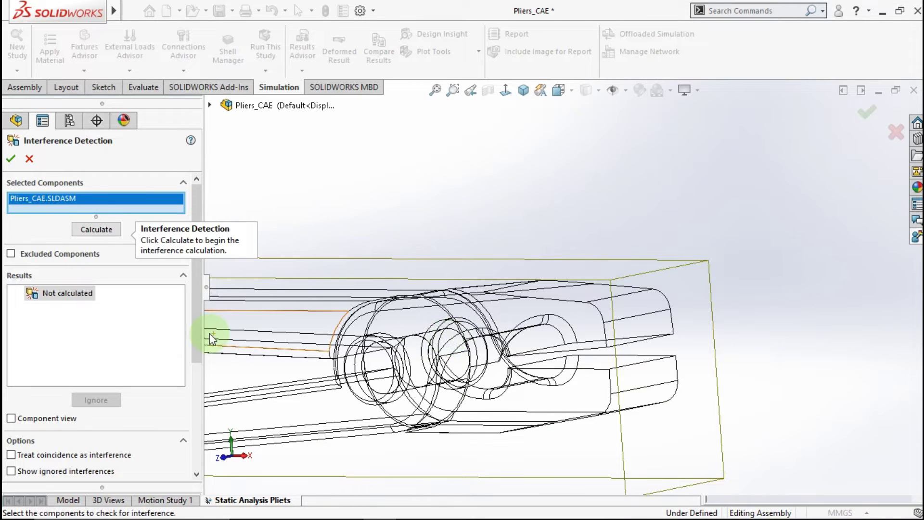
pyautogui.click(89, 232)
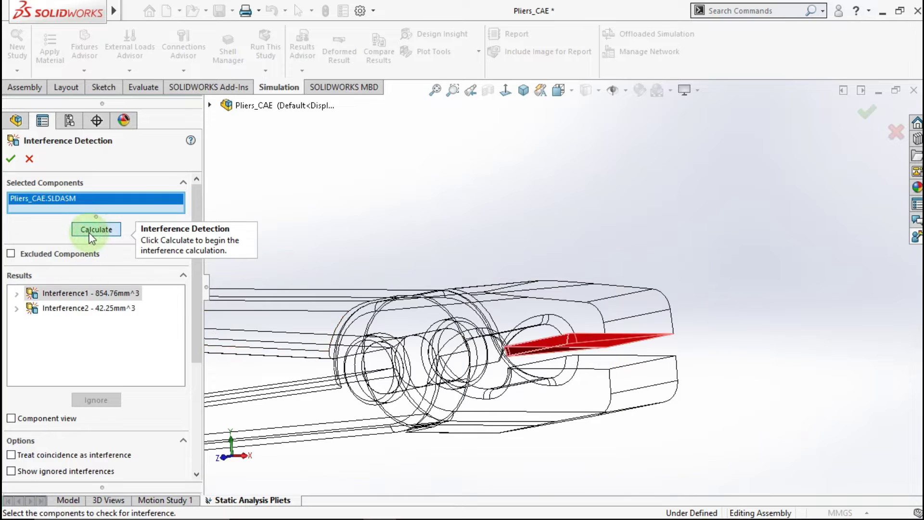
pyautogui.scroll(-3, 570, 359)
pyautogui.moveTo(569, 356)
pyautogui.mouseDown(button='middle')
pyautogui.moveTo(628, 323)
pyautogui.moveTo(316, 330)
pyautogui.mouseUp(button='middle')
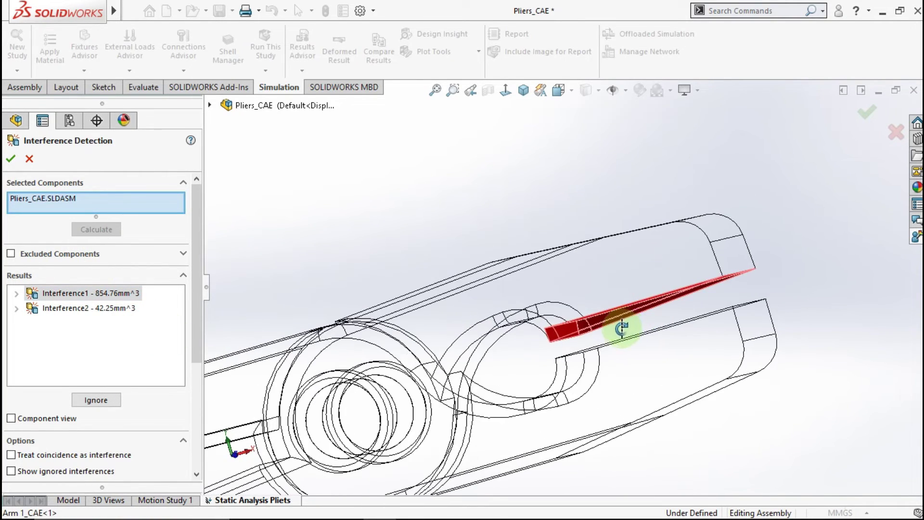
pyautogui.click(77, 310)
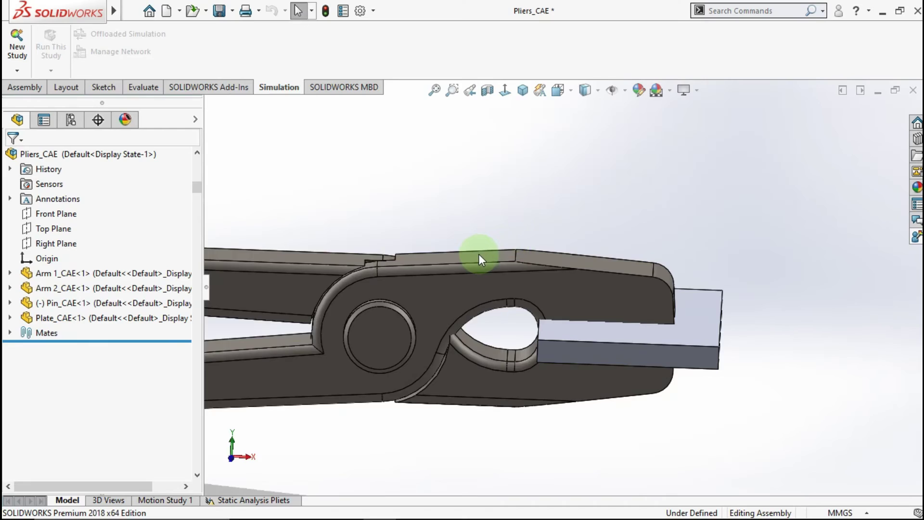
# - Suppress the Plate_CAE component in the pliers assembly
pyautogui.moveTo(460, 237); pyautogui.dragTo(443, 262, button='middle')
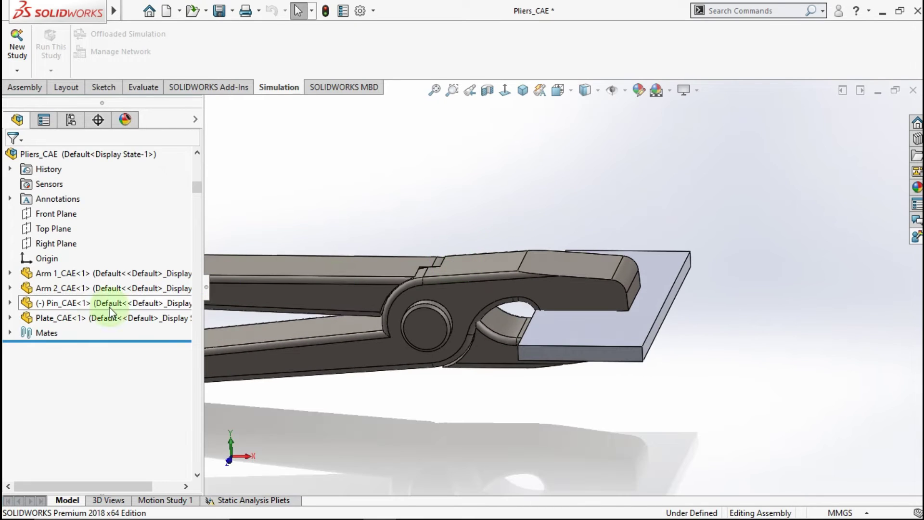
pyautogui.click(95, 319)
pyautogui.click(229, 272)
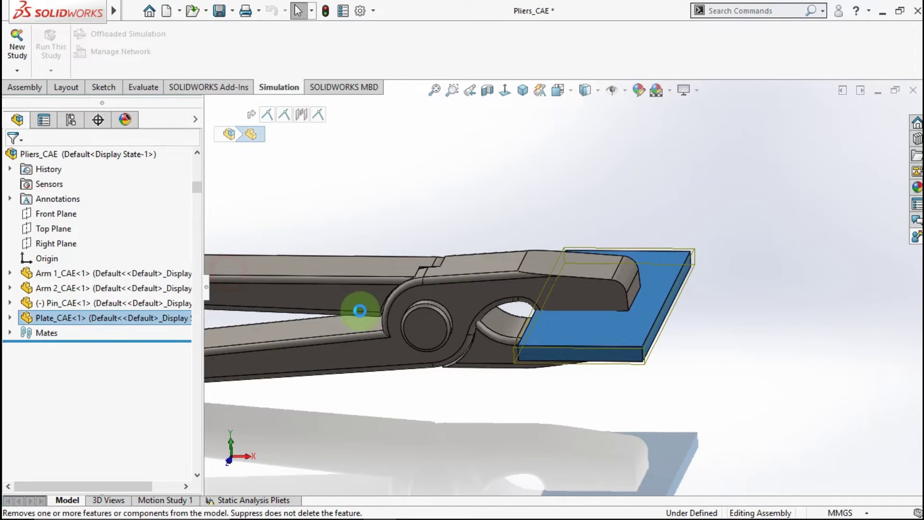
# - Open the Arm 2_CAE component as a separate part
pyautogui.scroll(-2, 485, 329)
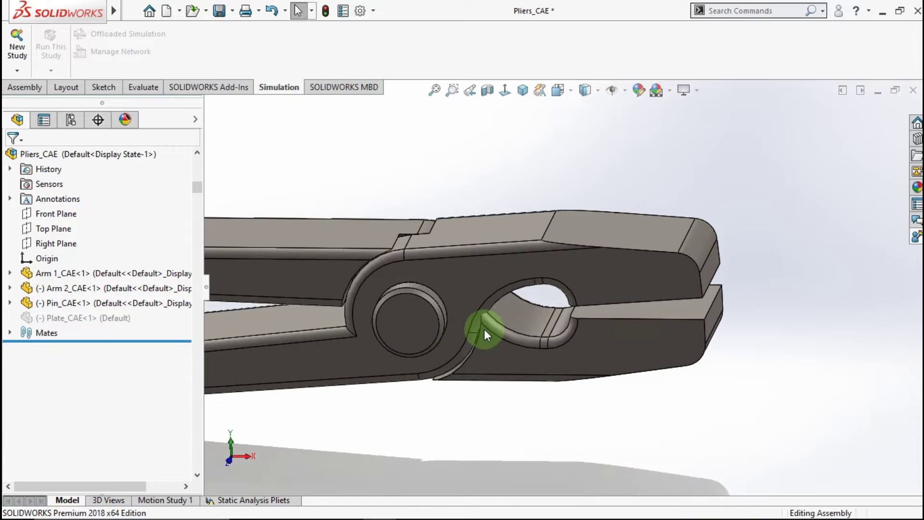
pyautogui.scroll(-1, 481, 318)
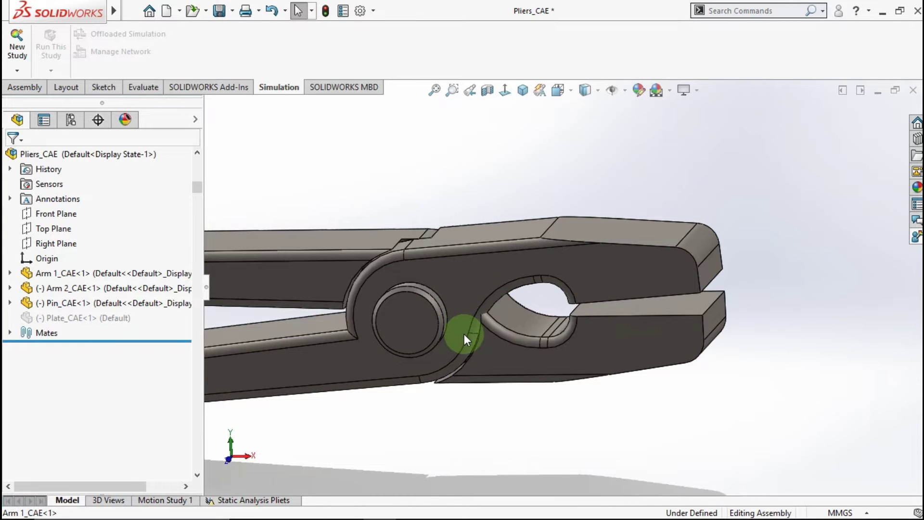
pyautogui.click(72, 289)
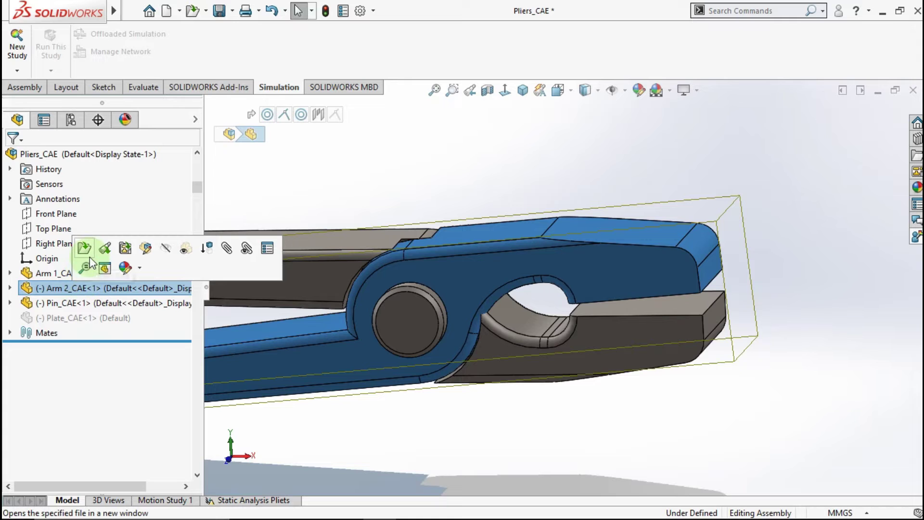
pyautogui.click(91, 251)
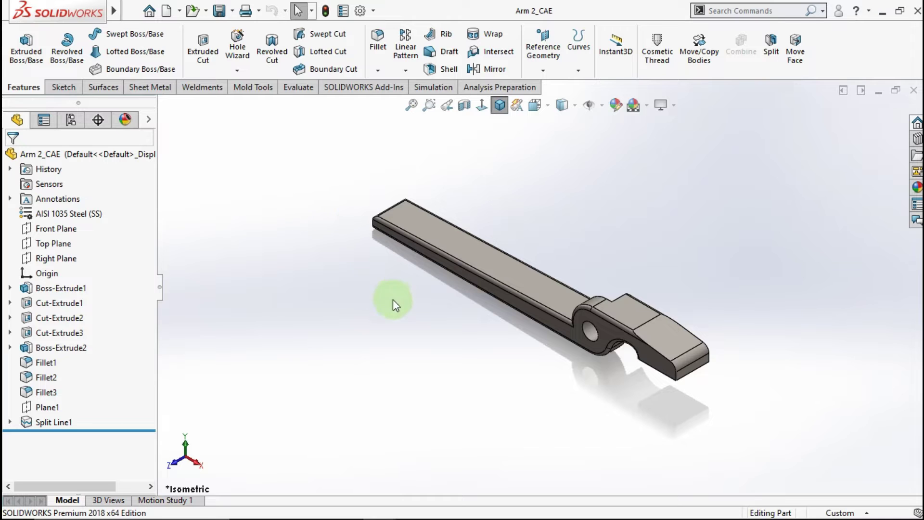
# - Change Arm 2's Cut-Extrude2 hinge hole diameter from 31 to 35 mm
pyautogui.scroll(-3, 620, 325)
pyautogui.scroll(-2, 632, 304)
pyautogui.moveTo(632, 303)
pyautogui.mouseDown(button='middle')
pyautogui.moveTo(638, 308)
pyautogui.moveTo(584, 301)
pyautogui.mouseUp(button='middle')
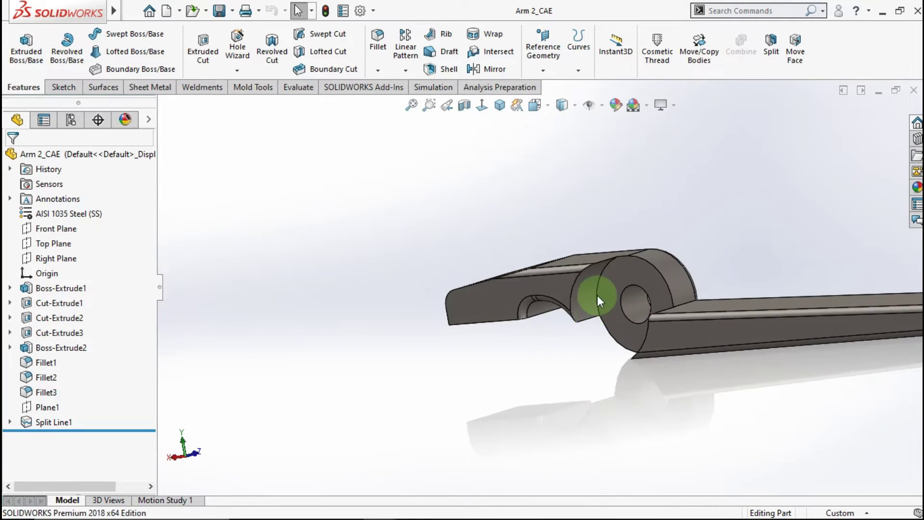
pyautogui.click(584, 301)
pyautogui.doubleClick(66, 317)
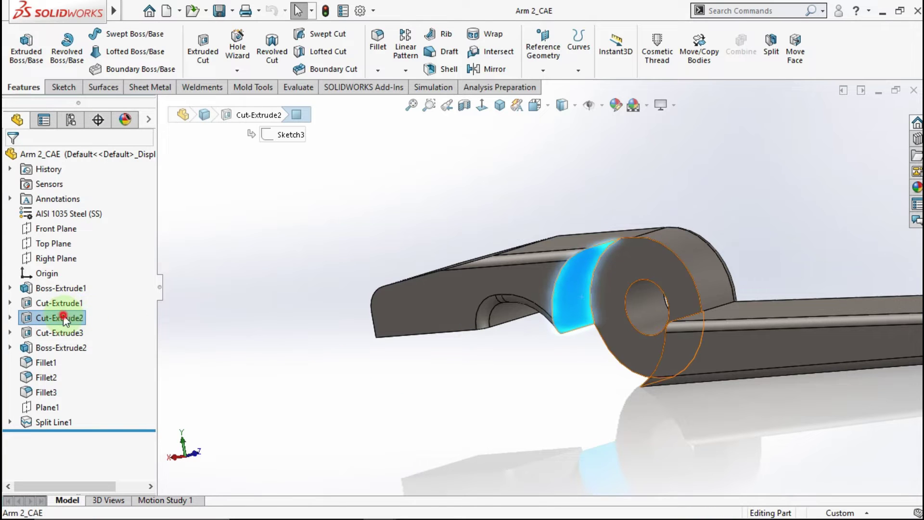
pyautogui.moveTo(457, 334)
pyautogui.mouseDown(button='middle')
pyautogui.moveTo(508, 315)
pyautogui.moveTo(558, 316)
pyautogui.mouseUp(button='middle')
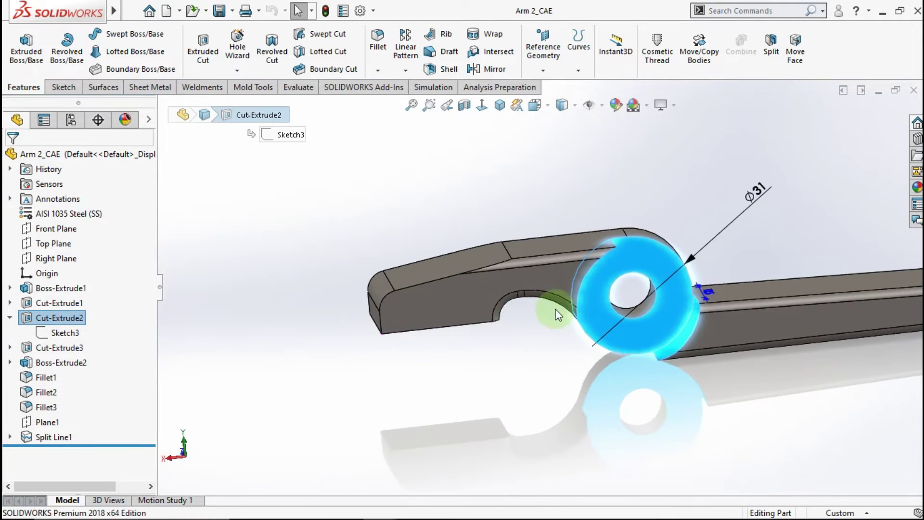
pyautogui.doubleClick(761, 192)
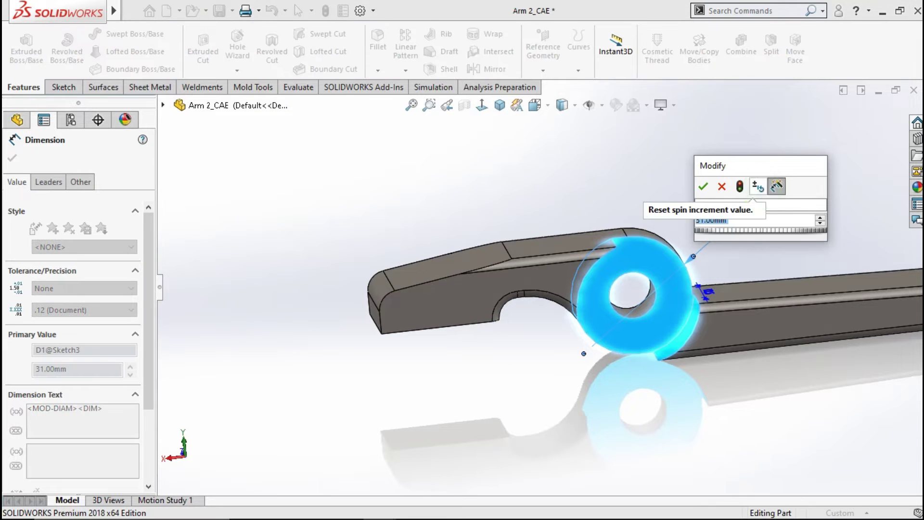
pyautogui.write('35')
pyautogui.click(706, 186)
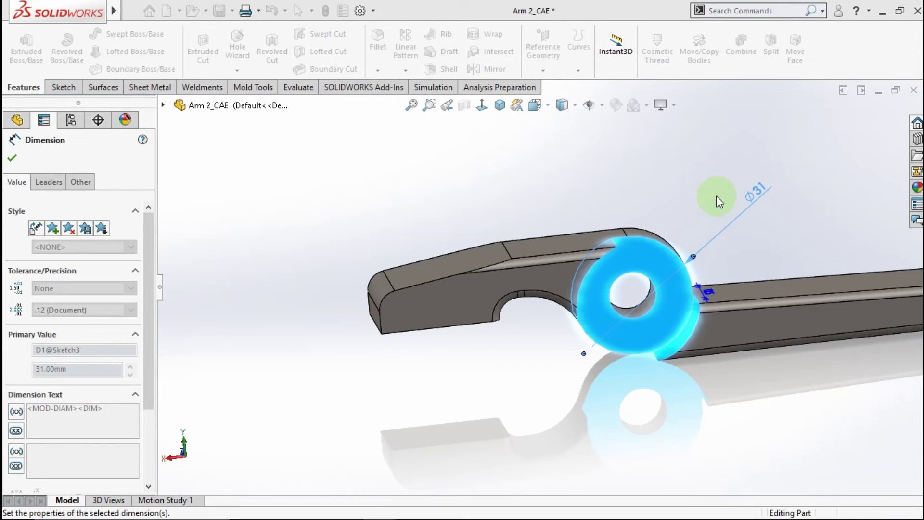
pyautogui.click(717, 195)
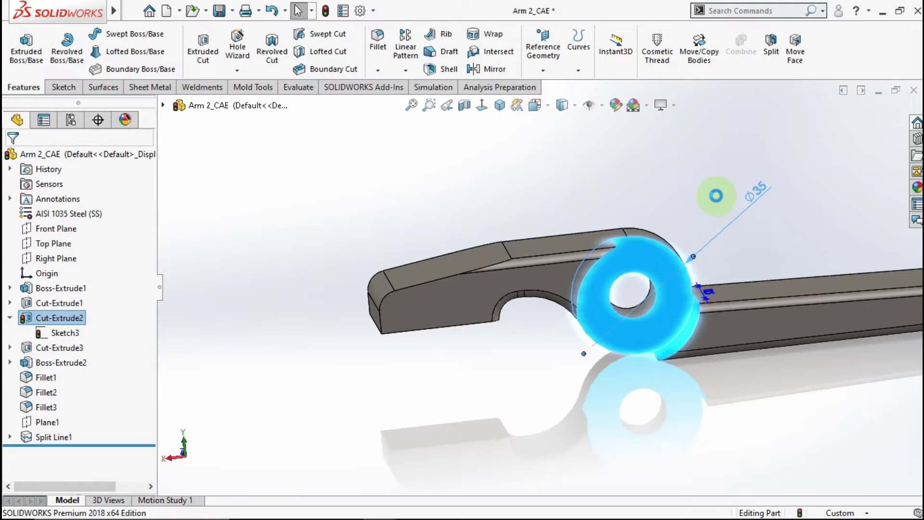
pyautogui.moveTo(701, 204); pyautogui.dragTo(685, 207, button='middle')
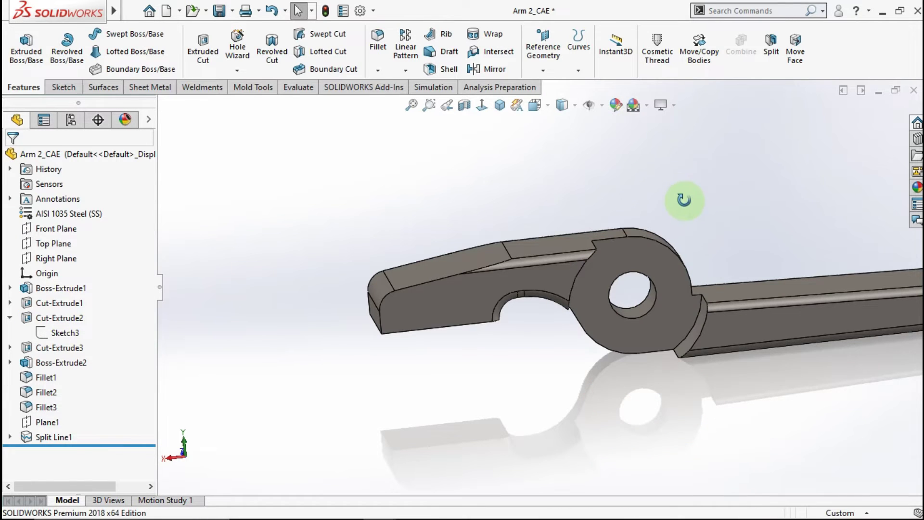
pyautogui.press('Escape')
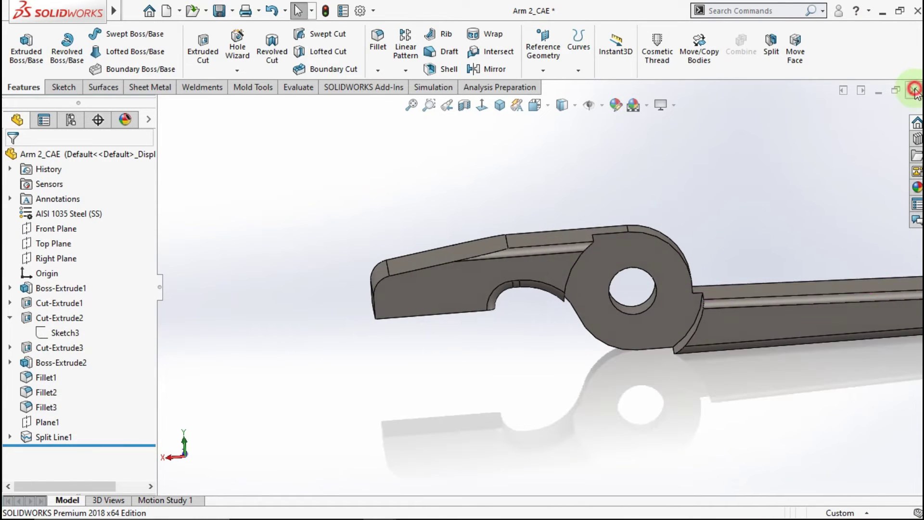
# - Close and save Arm 2_CAE, rebuild the pliers assembly, and select the Arm 1 jaw
pyautogui.click(915, 90)
pyautogui.click(451, 265)
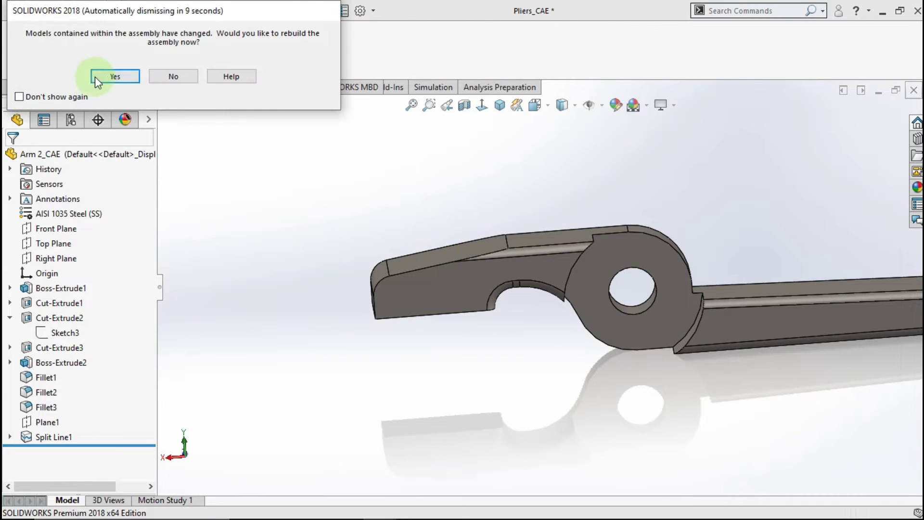
pyautogui.click(94, 76)
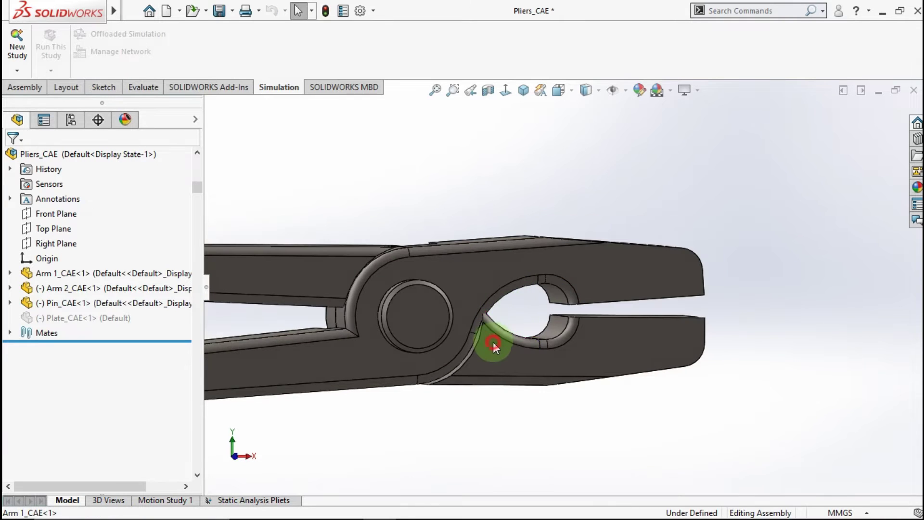
pyautogui.click(493, 342)
# - Open Arm 1_CAE as its own part and inspect Boss-Extrude2, Cut-Extrude3 and Cut-Extrude2
pyautogui.click(529, 261)
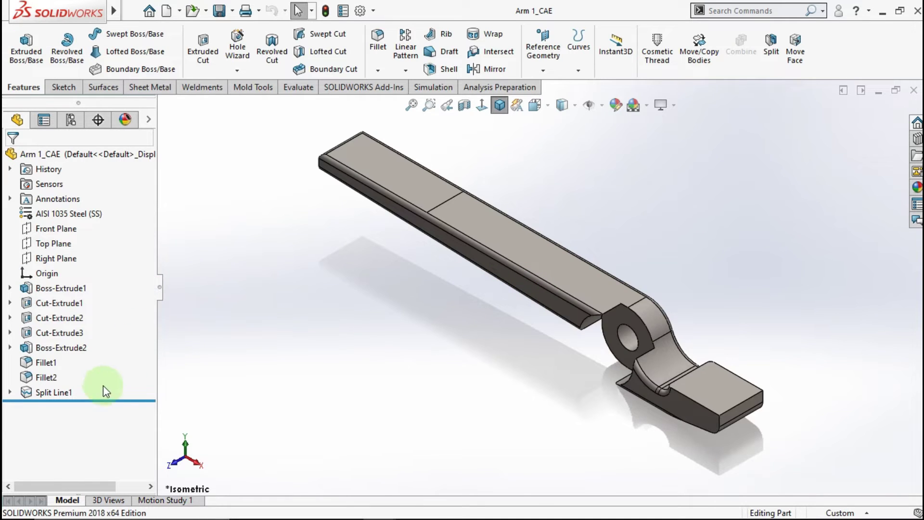
pyautogui.click(49, 348)
pyautogui.scroll(-3, 746, 373)
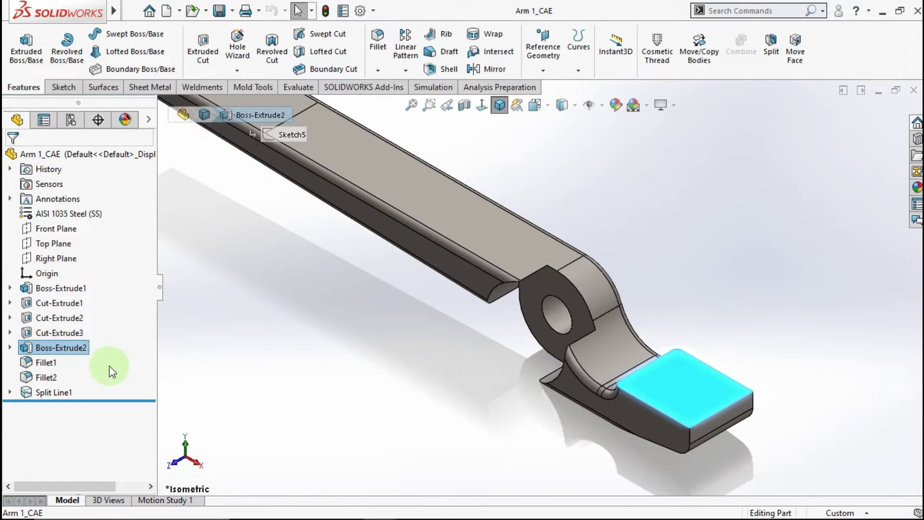
pyautogui.click(58, 332)
pyautogui.moveTo(651, 346); pyautogui.dragTo(619, 278, button='middle')
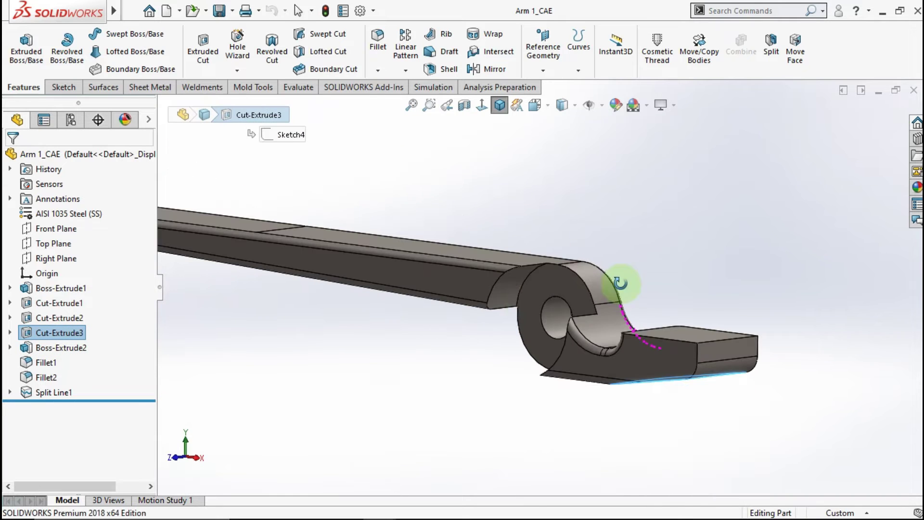
pyautogui.click(514, 290)
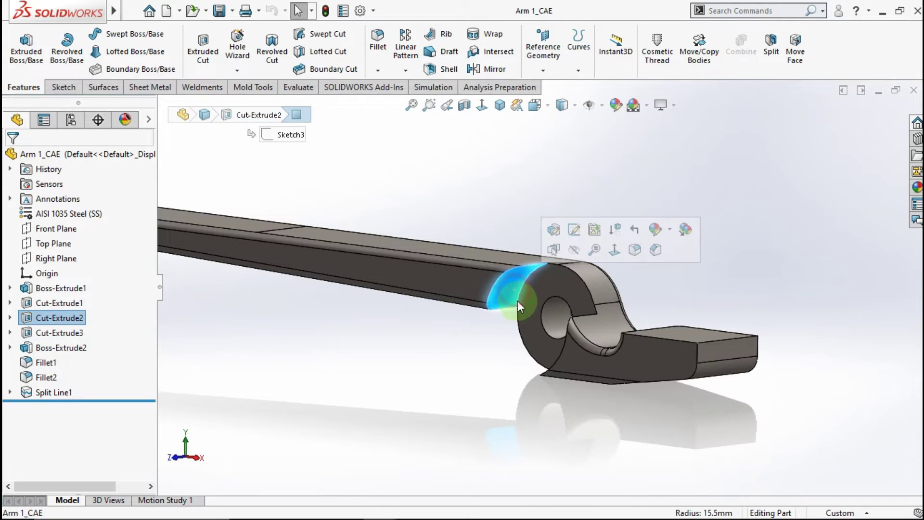
# - Change the Cut-Extrude2 hole diameter from Ø31 to 35 mm and rebuild the part
pyautogui.doubleClick(46, 319)
pyautogui.moveTo(573, 295); pyautogui.dragTo(612, 266, button='middle')
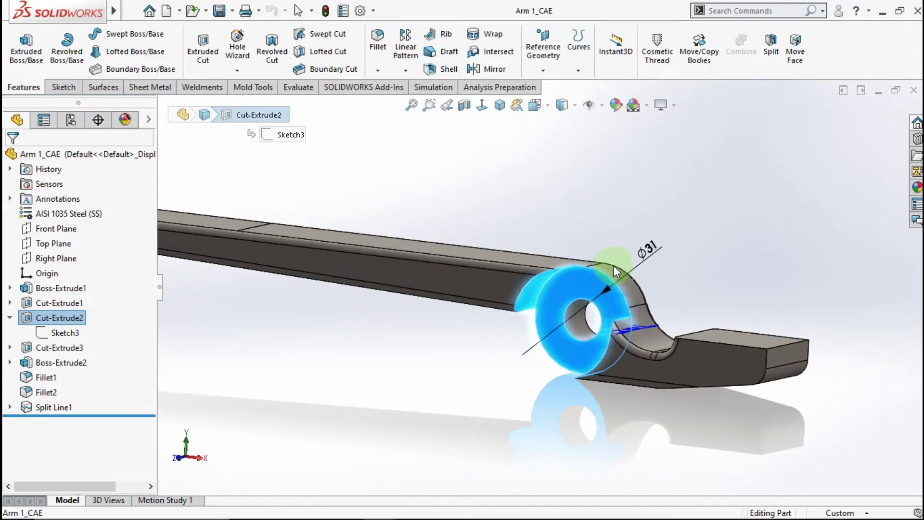
pyautogui.doubleClick(657, 252)
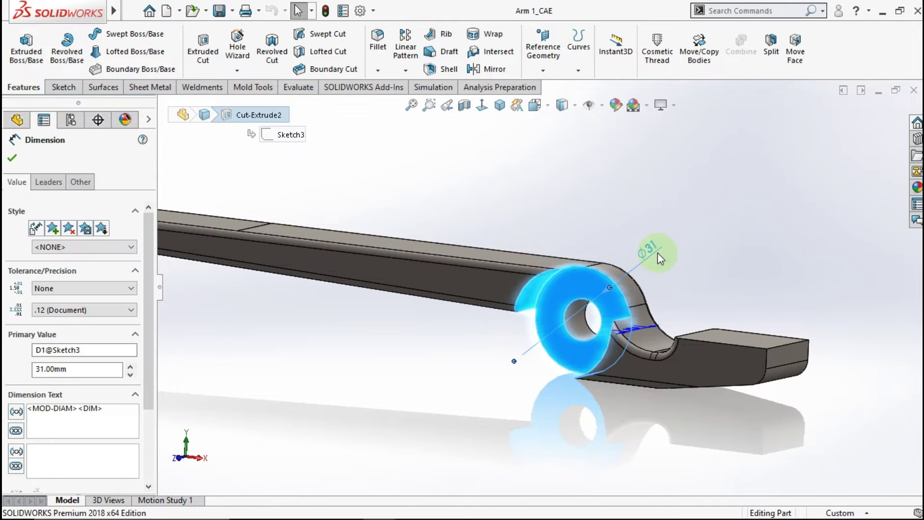
pyautogui.write('35')
pyautogui.click(593, 247)
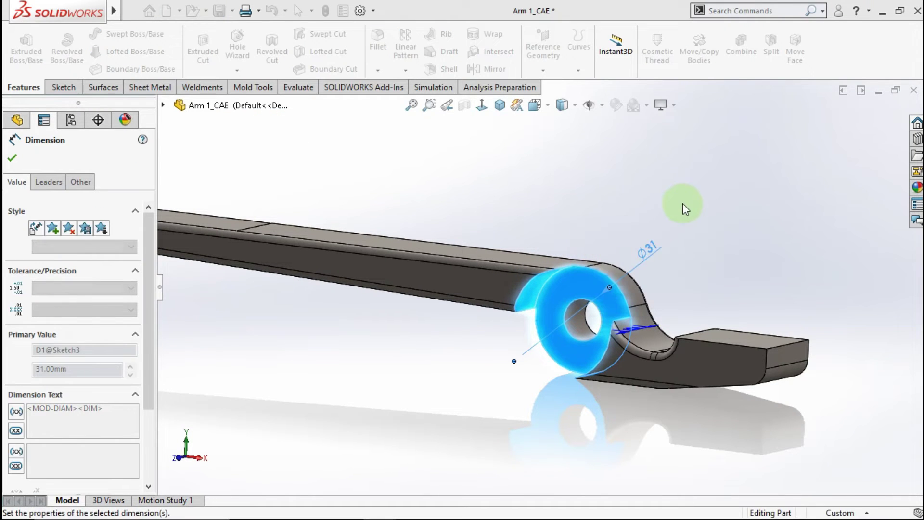
pyautogui.click(708, 203)
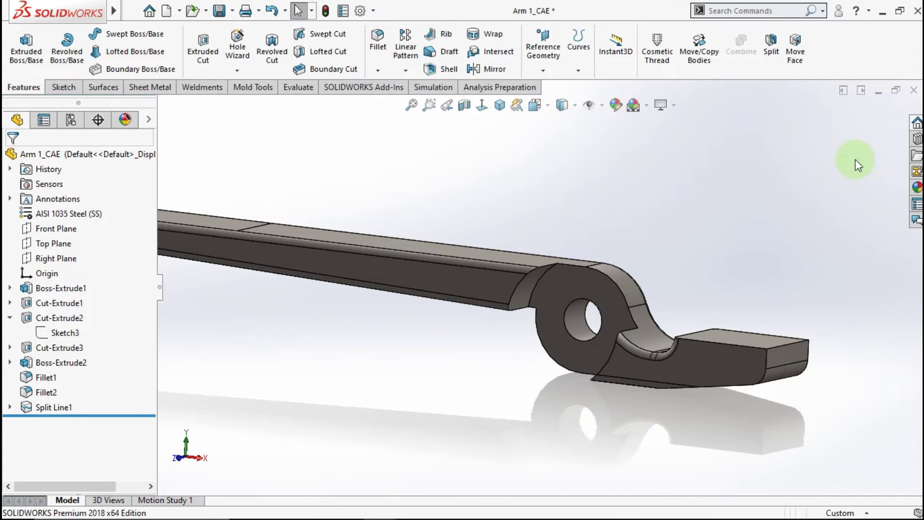
# - Save and close Arm 1_CAE, then rebuild the Pliers_CAE assembly
pyautogui.click(914, 90)
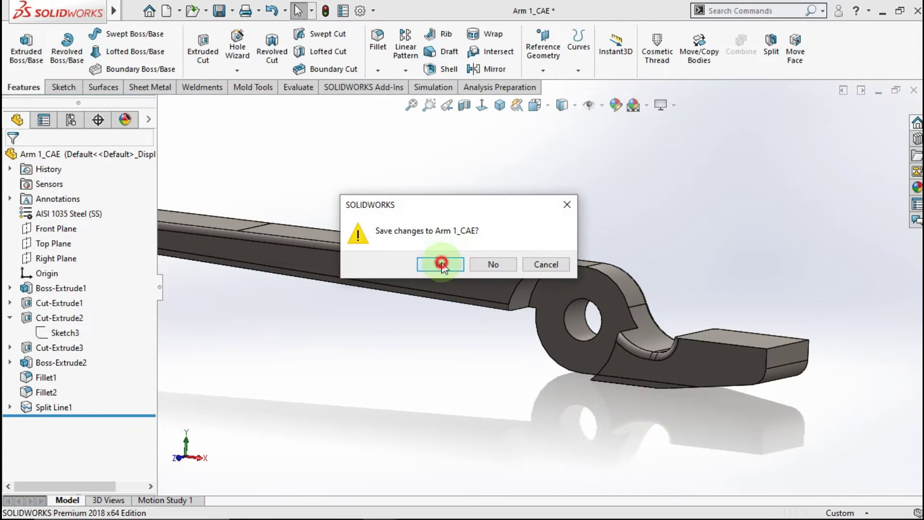
pyautogui.click(442, 263)
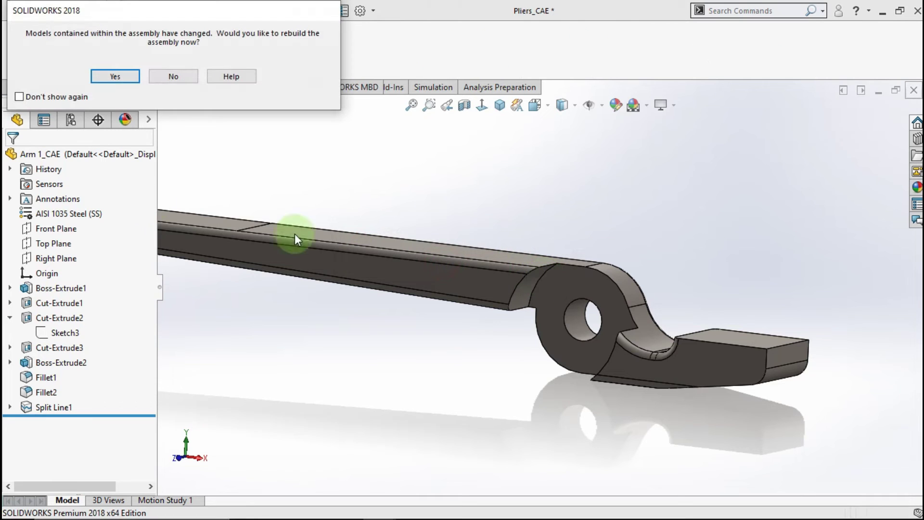
pyautogui.click(115, 76)
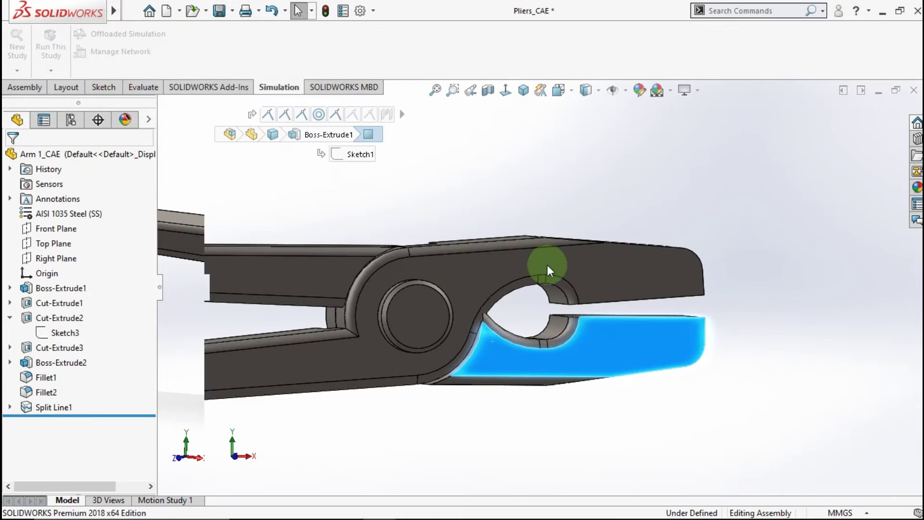
# - Switch to the Static Analysis Pliets study with the pliers in isometric view
pyautogui.moveTo(512, 255)
pyautogui.mouseDown(button='middle')
pyautogui.moveTo(488, 273)
pyautogui.moveTo(299, 295)
pyautogui.moveTo(498, 252)
pyautogui.moveTo(501, 262)
pyautogui.mouseUp(button='middle')
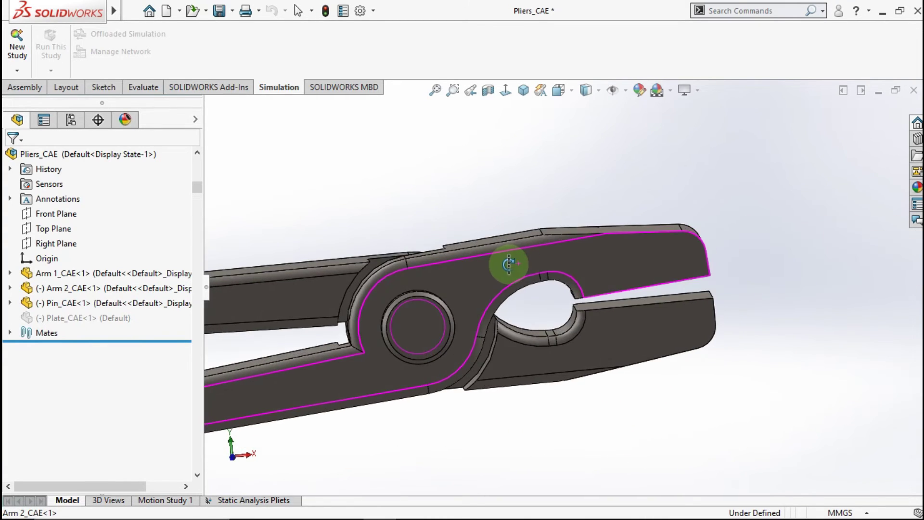
pyautogui.click(525, 90)
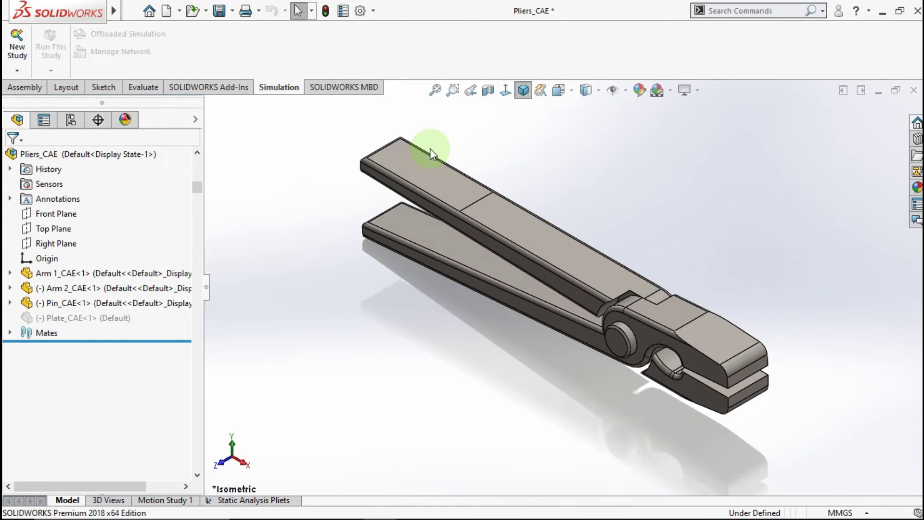
pyautogui.click(252, 499)
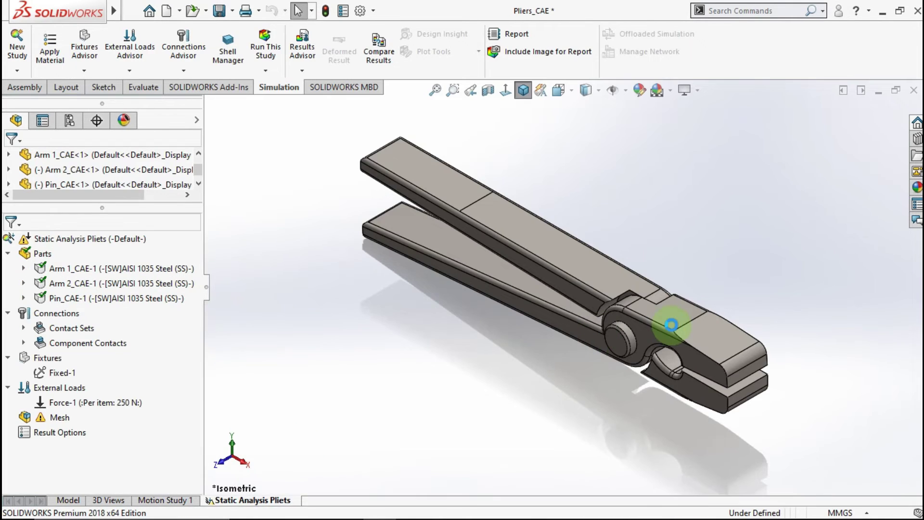
pyautogui.moveTo(672, 325)
pyautogui.mouseDown(button='middle')
pyautogui.moveTo(719, 258)
pyautogui.moveTo(657, 283)
pyautogui.moveTo(759, 276)
pyautogui.mouseUp(button='middle')
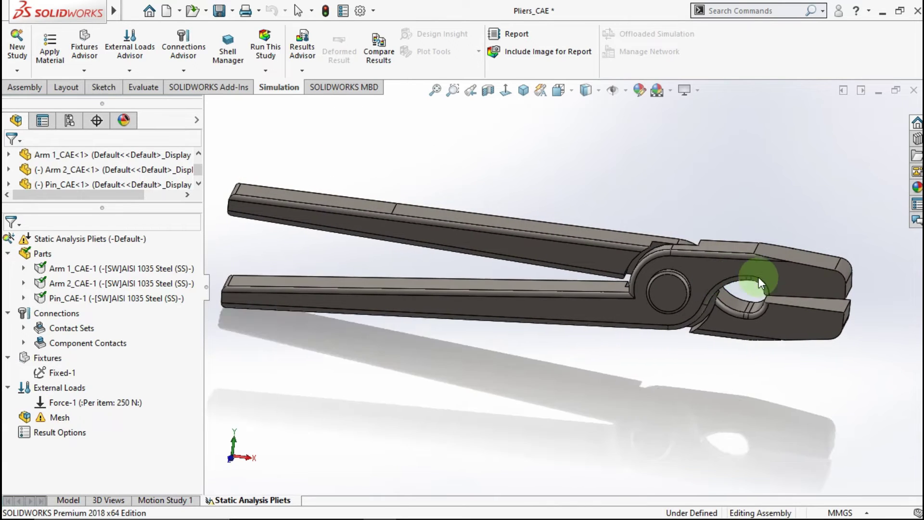
pyautogui.scroll(-1, 759, 276)
pyautogui.scroll(-1, 742, 284)
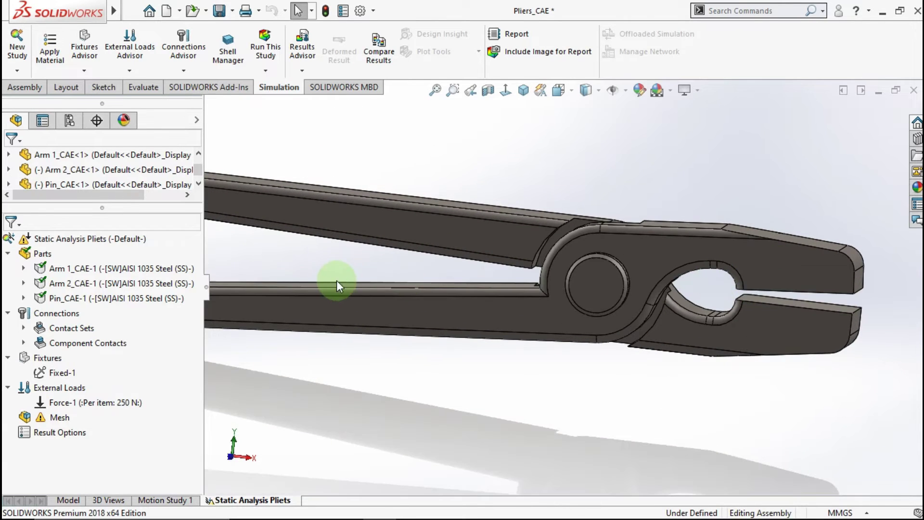
pyautogui.rightClick(53, 419)
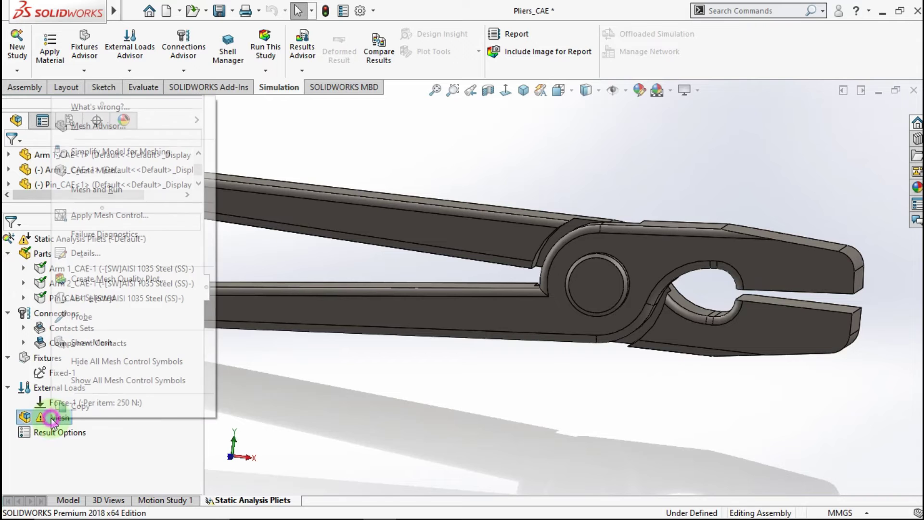
pyautogui.click(464, 147)
pyautogui.click(523, 91)
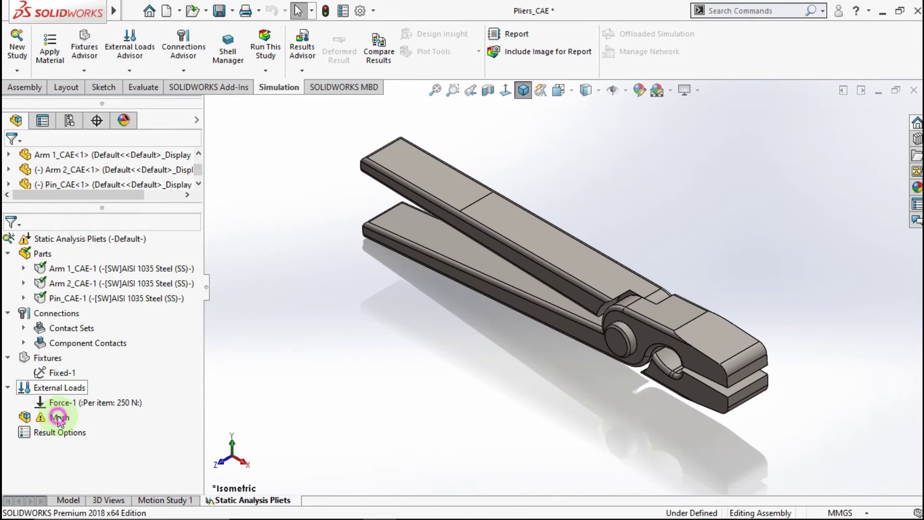
# - Generate a standard solid mesh for the pliers and check the detailed mesh parameters
pyautogui.rightClick(58, 420)
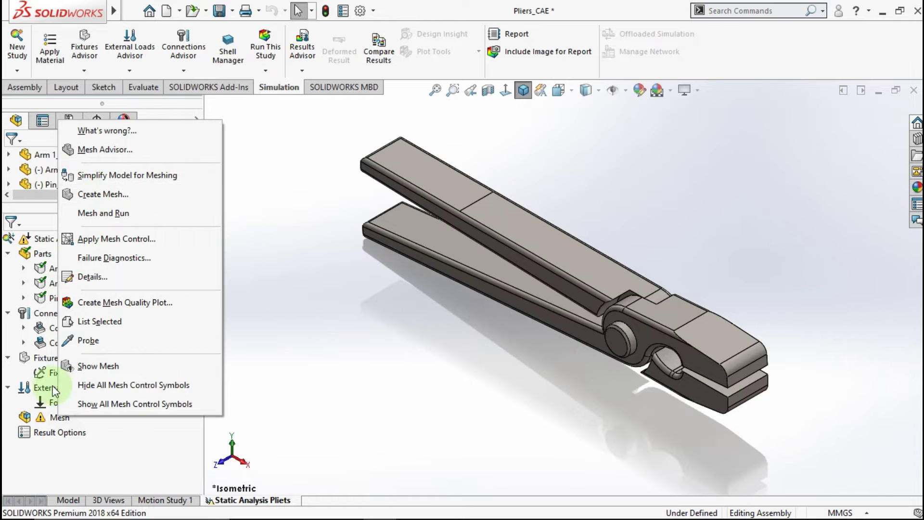
pyautogui.click(46, 415)
pyautogui.rightClick(45, 417)
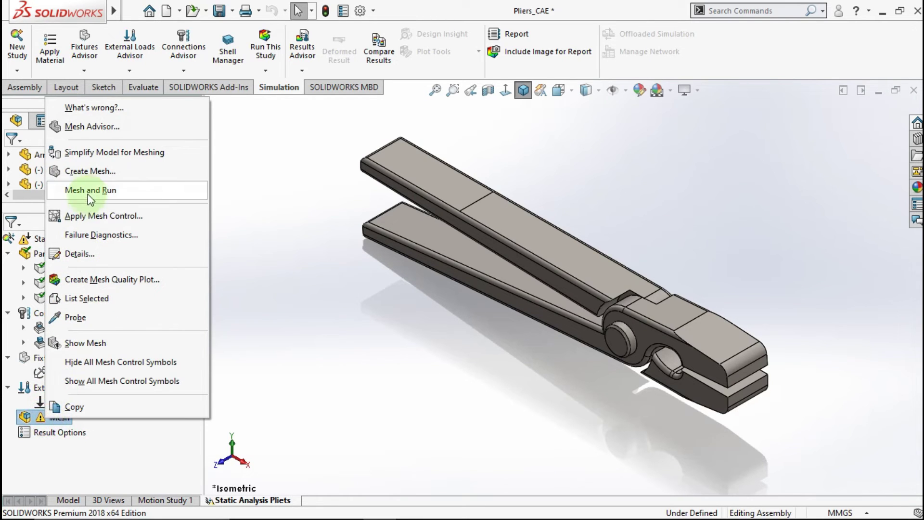
pyautogui.click(93, 172)
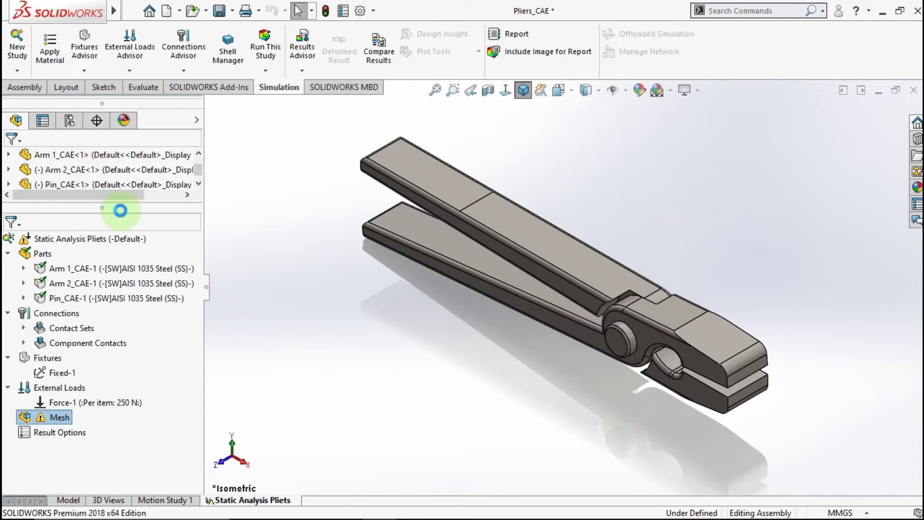
pyautogui.click(50, 260)
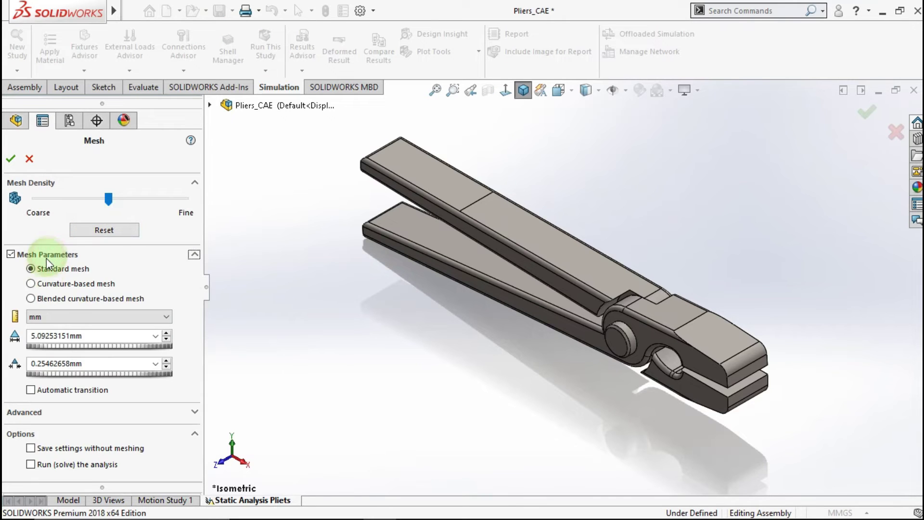
pyautogui.click(11, 159)
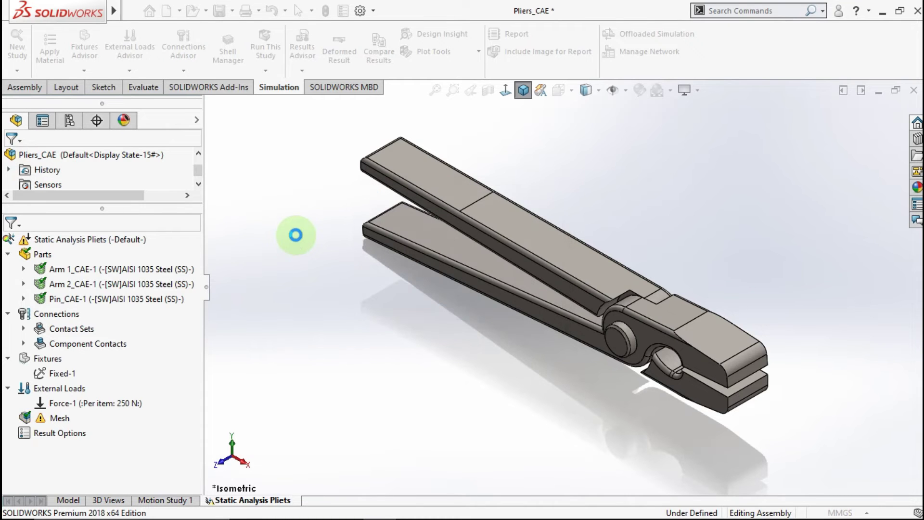
pyautogui.moveTo(486, 322)
pyautogui.mouseDown(button='middle')
pyautogui.moveTo(527, 298)
pyautogui.moveTo(511, 227)
pyautogui.mouseUp(button='middle')
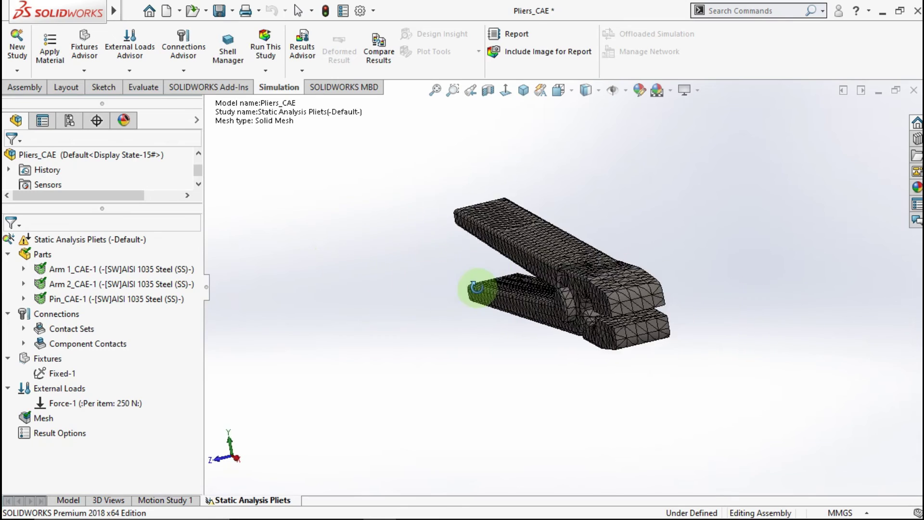
pyautogui.click(523, 90)
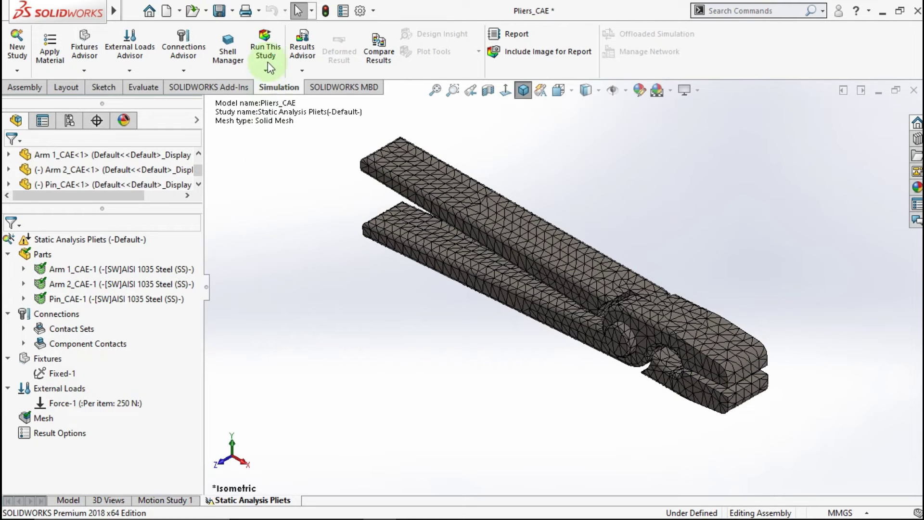
# - Run the static study and view the von Mises stress plot isometrically
pyautogui.click(268, 49)
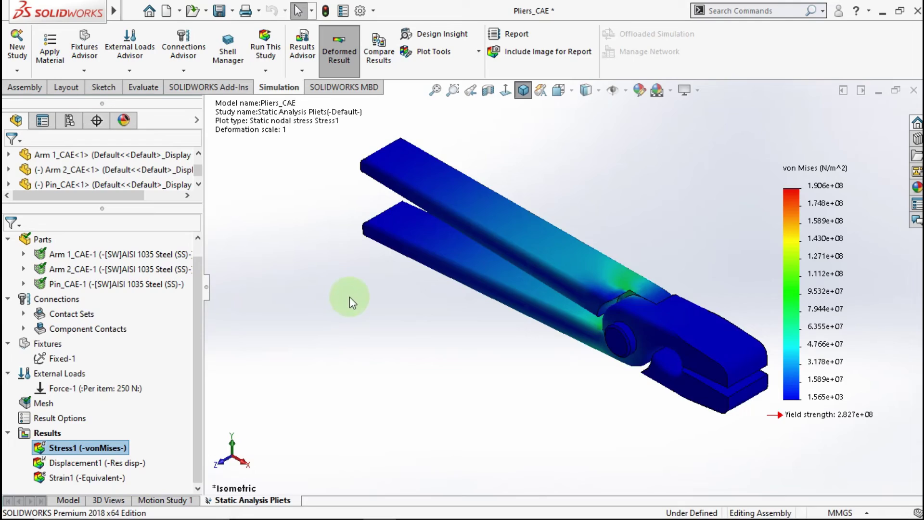
pyautogui.moveTo(551, 274)
pyautogui.mouseDown(button='middle')
pyautogui.moveTo(586, 223)
pyautogui.moveTo(526, 115)
pyautogui.mouseUp(button='middle')
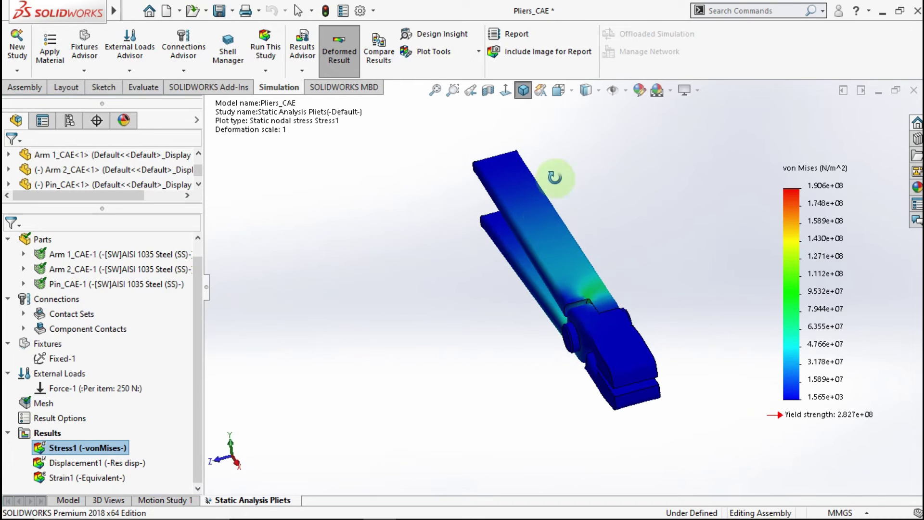
pyautogui.click(523, 90)
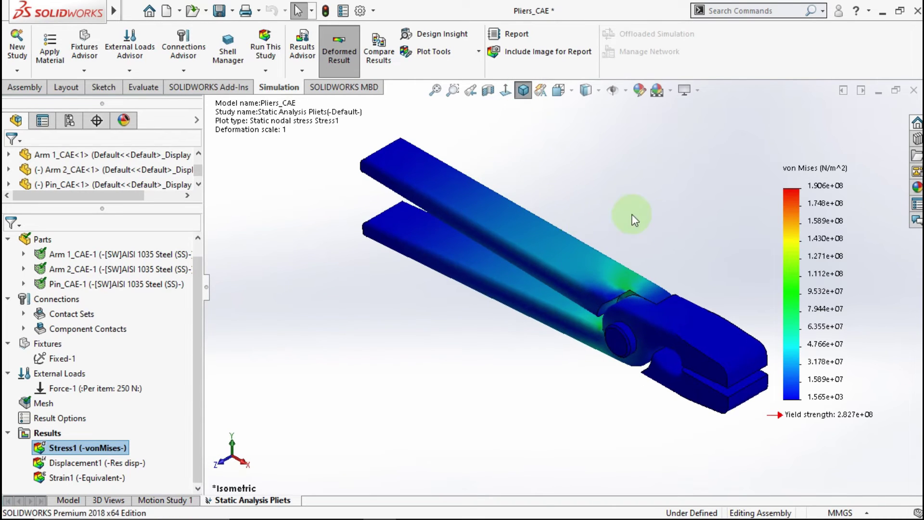
# - Show the 250 N Force-1 load arrows and the Fixed-1 fixture symbols on the model
pyautogui.rightClick(69, 391)
pyautogui.click(97, 314)
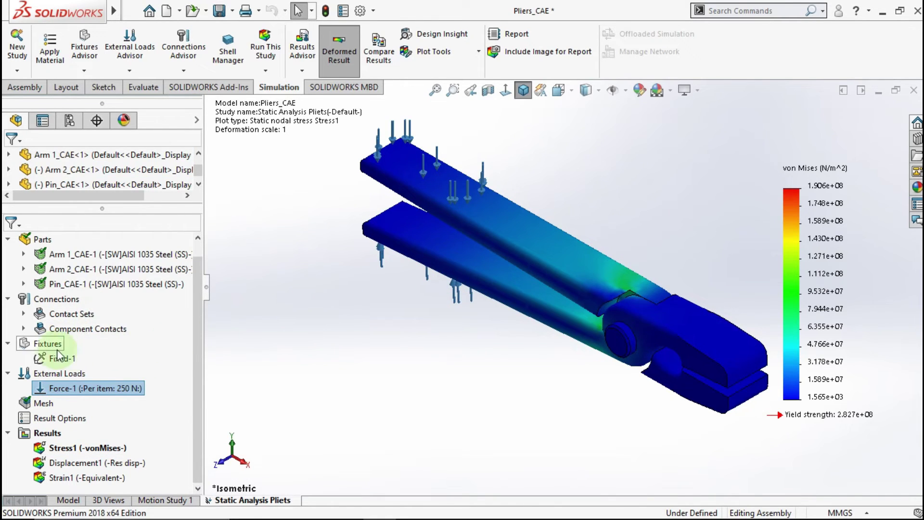
pyautogui.click(45, 358)
pyautogui.rightClick(47, 359)
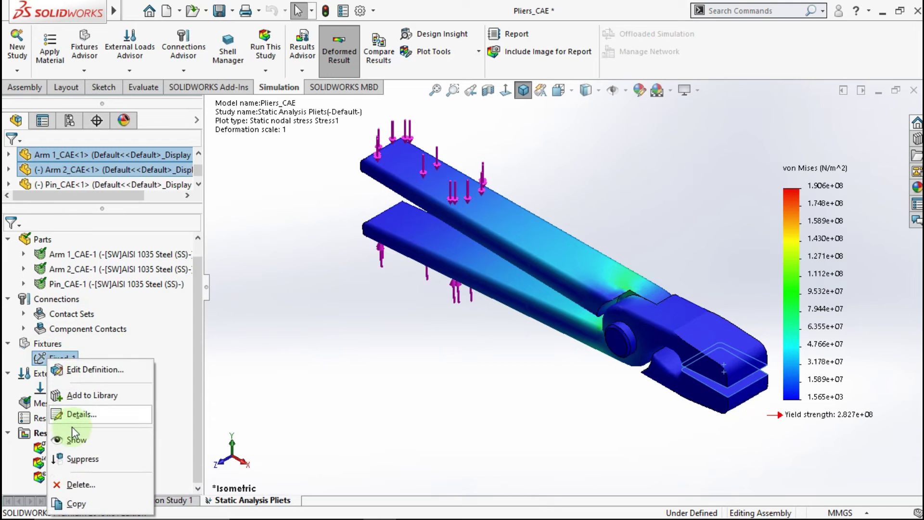
pyautogui.click(72, 440)
pyautogui.click(459, 332)
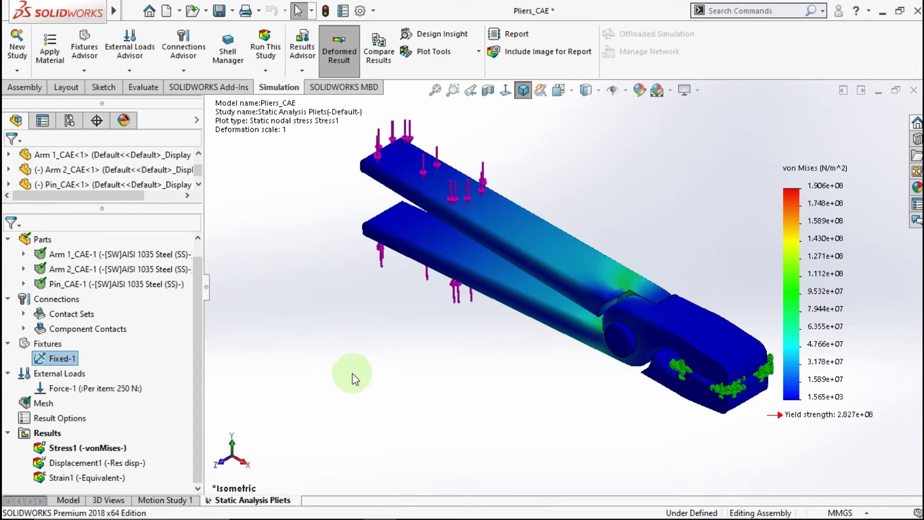
# - Set the Stress1 plot to MPa units with two-decimal floating values and a Max annotation
pyautogui.click(94, 448)
pyautogui.rightClick(94, 448)
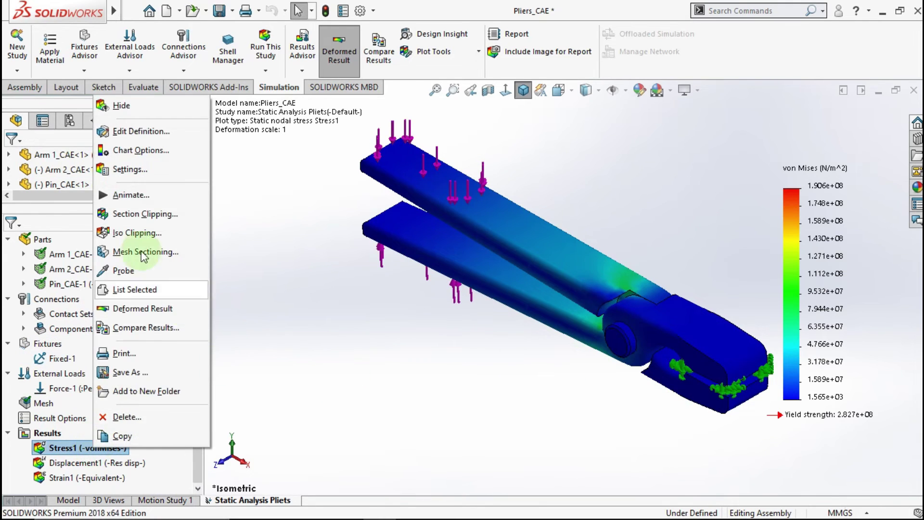
pyautogui.click(128, 130)
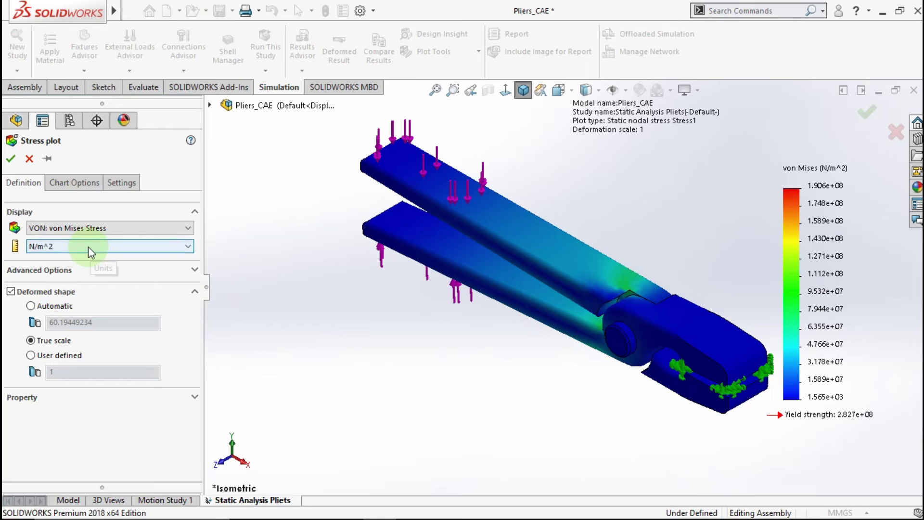
pyautogui.click(87, 247)
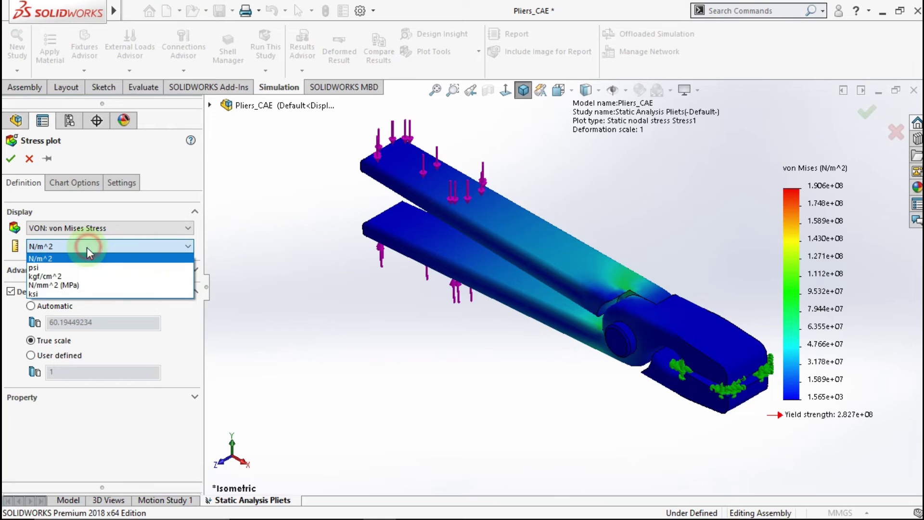
pyautogui.click(78, 284)
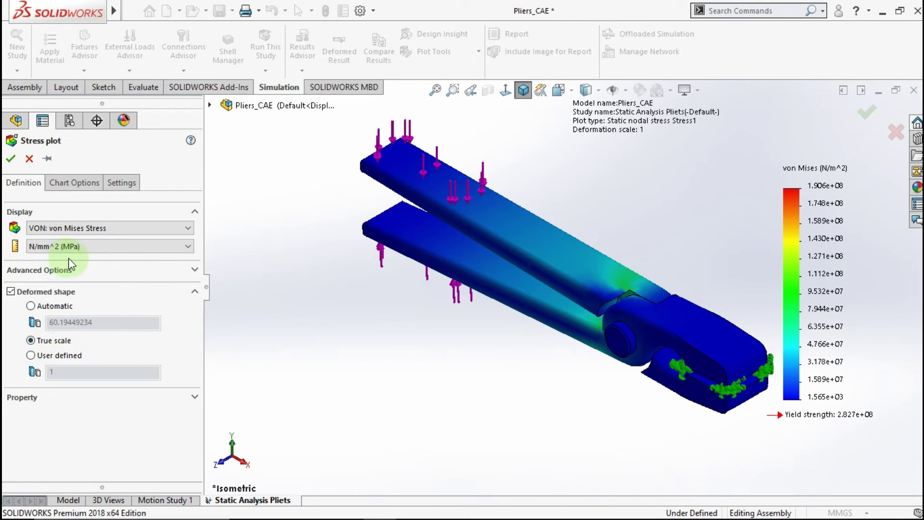
pyautogui.click(66, 187)
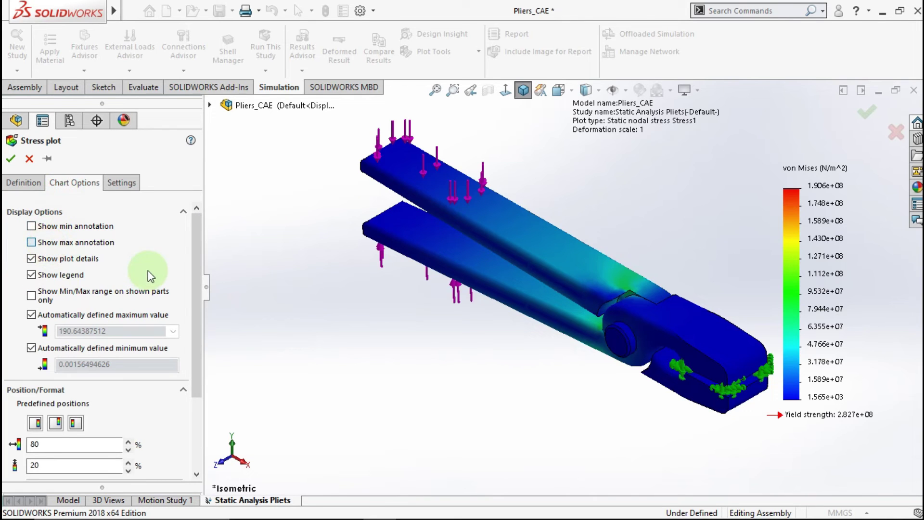
pyautogui.moveTo(199, 260); pyautogui.dragTo(191, 337)
pyautogui.click(118, 400)
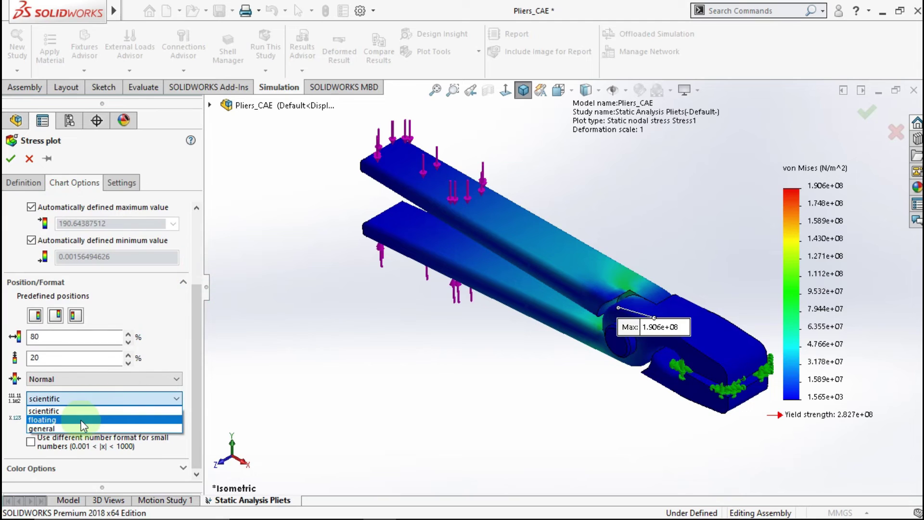
pyautogui.click(86, 423)
pyautogui.click(177, 448)
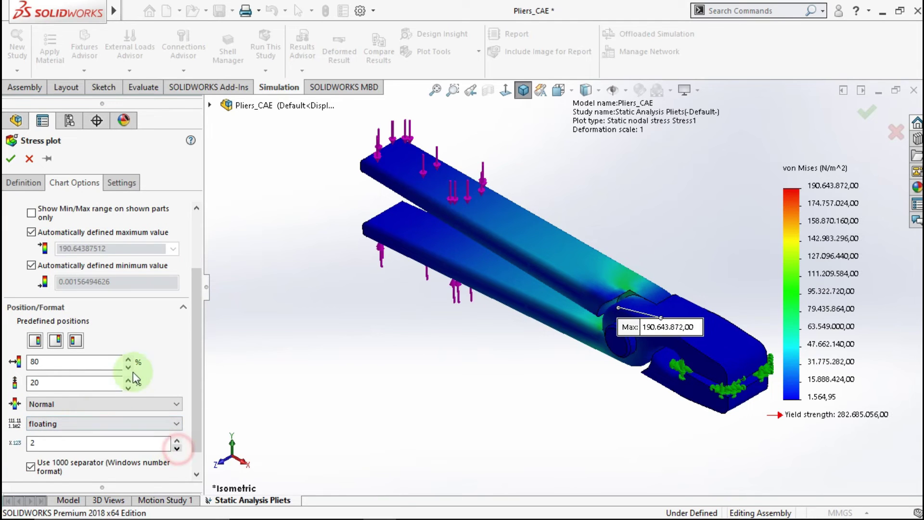
pyautogui.click(9, 160)
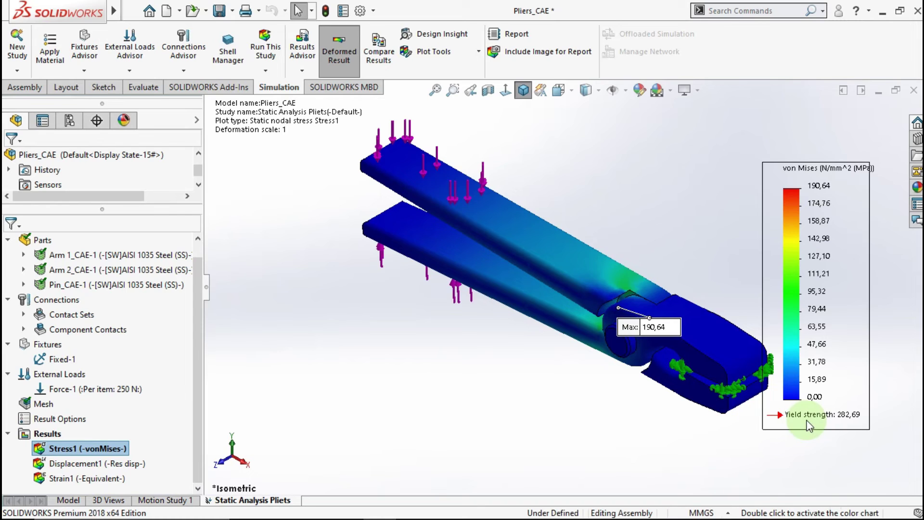
pyautogui.click(808, 192)
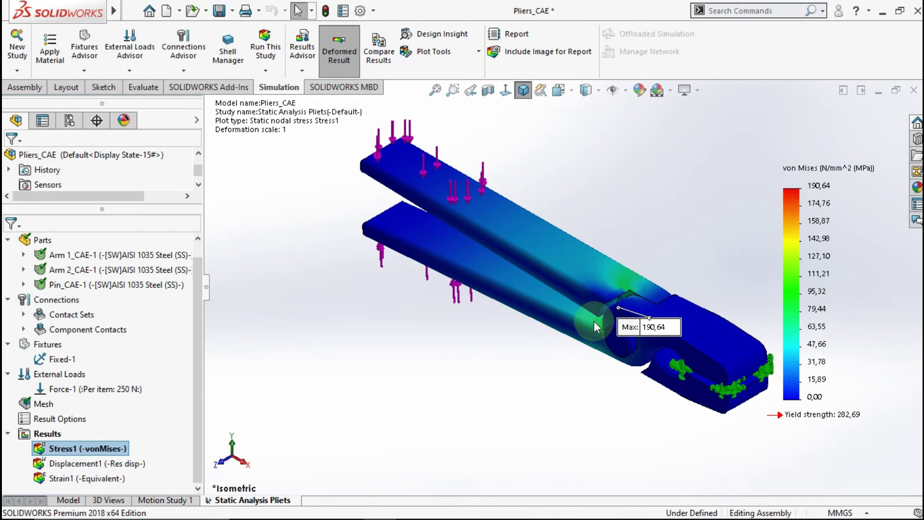
pyautogui.scroll(-2, 594, 321)
pyautogui.scroll(-2, 579, 311)
pyautogui.scroll(-2, 580, 311)
pyautogui.scroll(-2, 591, 290)
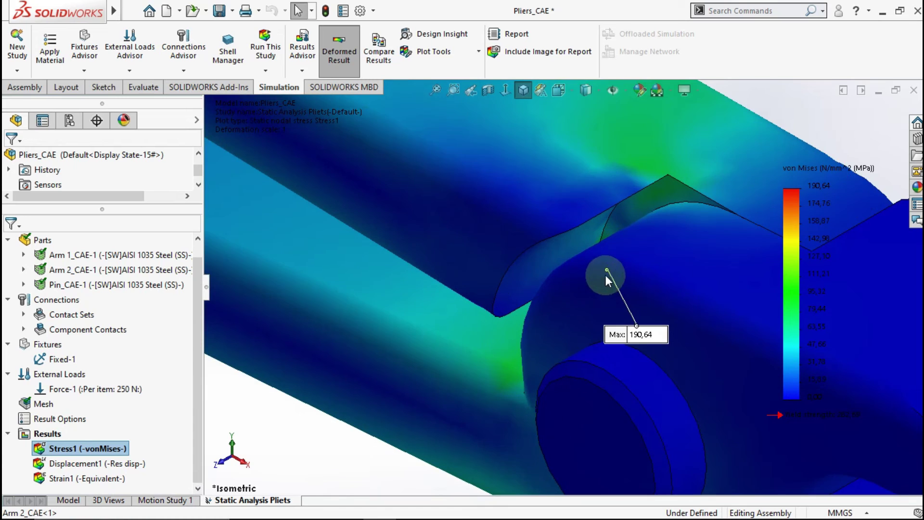
pyautogui.moveTo(606, 275)
pyautogui.mouseDown(button='middle')
pyautogui.moveTo(635, 269)
pyautogui.moveTo(619, 279)
pyautogui.mouseUp(button='middle')
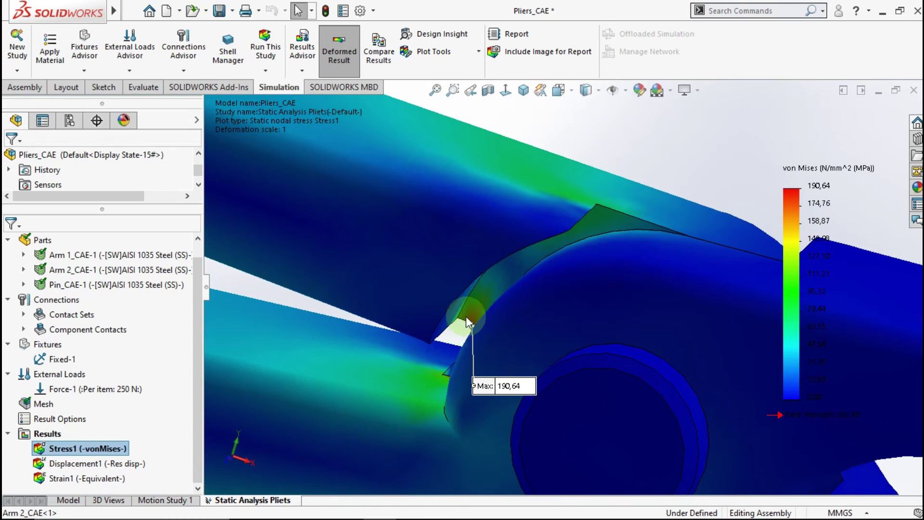
pyautogui.moveTo(483, 329)
pyautogui.mouseDown(button='middle')
pyautogui.moveTo(485, 320)
pyautogui.moveTo(532, 316)
pyautogui.moveTo(505, 314)
pyautogui.moveTo(496, 324)
pyautogui.moveTo(555, 266)
pyautogui.moveTo(532, 247)
pyautogui.moveTo(541, 296)
pyautogui.moveTo(530, 310)
pyautogui.moveTo(549, 312)
pyautogui.moveTo(665, 231)
pyautogui.moveTo(489, 373)
pyautogui.moveTo(516, 410)
pyautogui.moveTo(512, 419)
pyautogui.moveTo(664, 391)
pyautogui.mouseUp(button='middle')
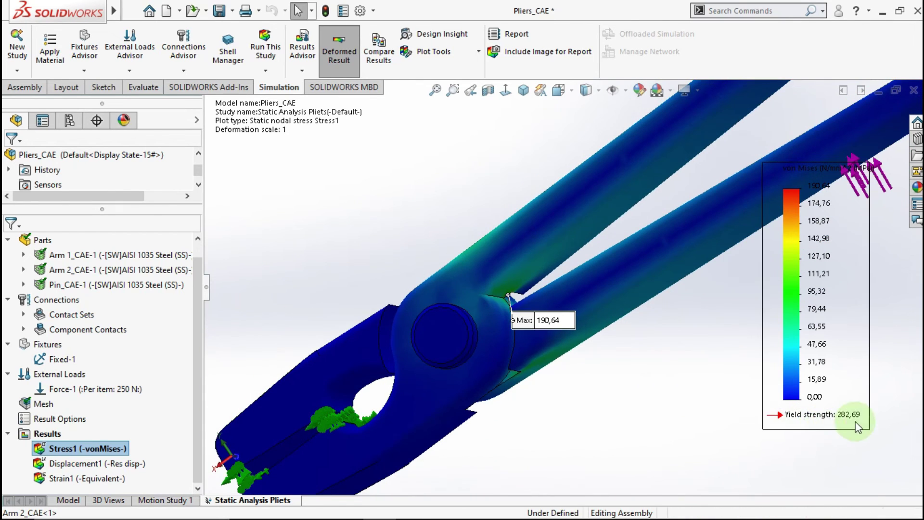
pyautogui.click(525, 97)
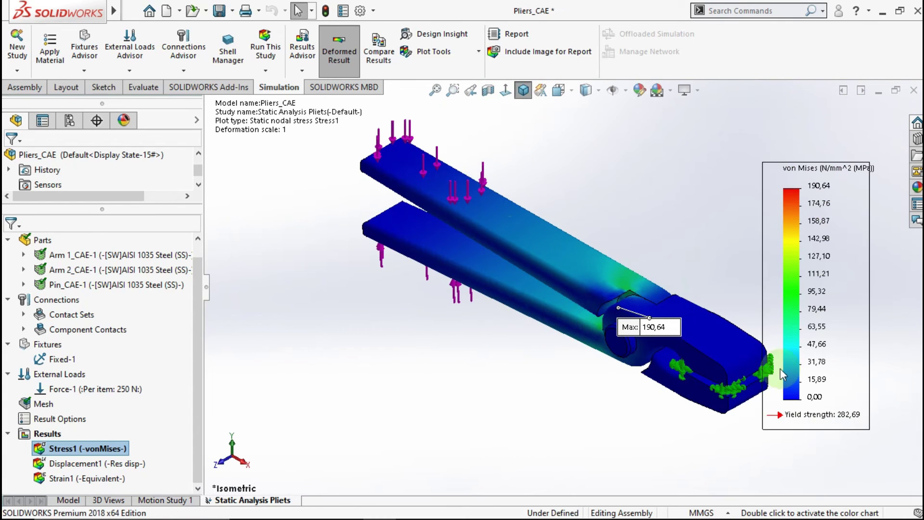
pyautogui.click(586, 440)
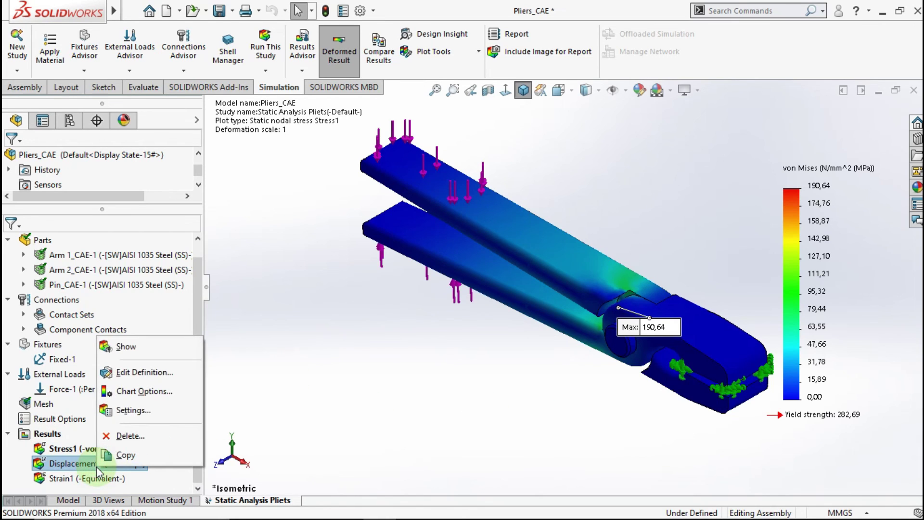
# - Show the Displacement1 plot with a Max annotation and floating-format values in mm
pyautogui.click(323, 380)
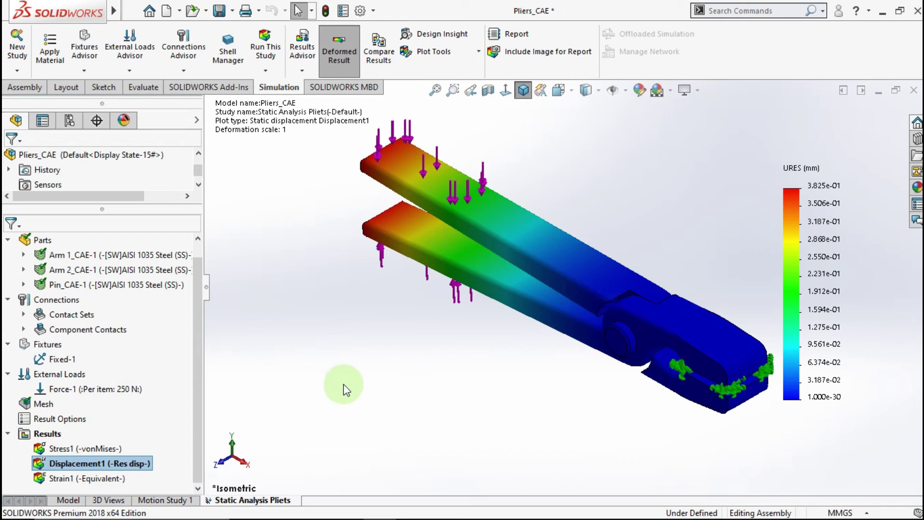
pyautogui.rightClick(131, 465)
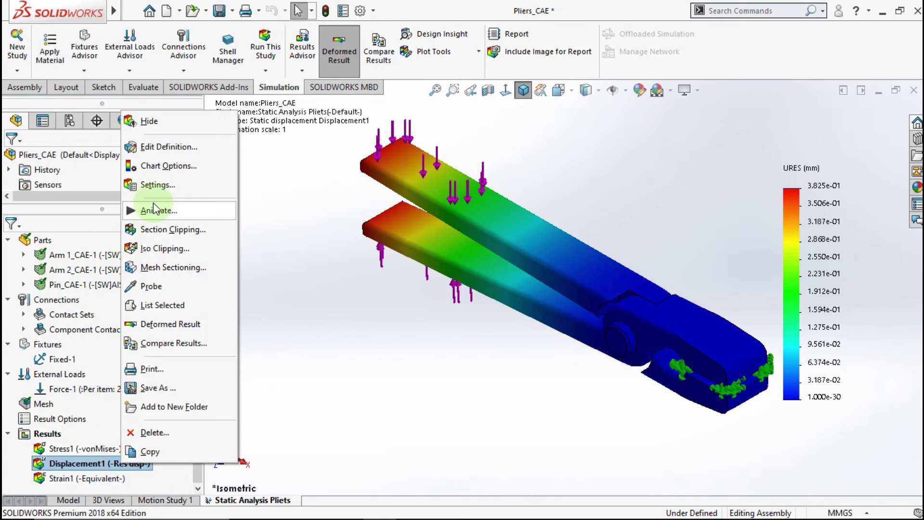
pyautogui.click(181, 164)
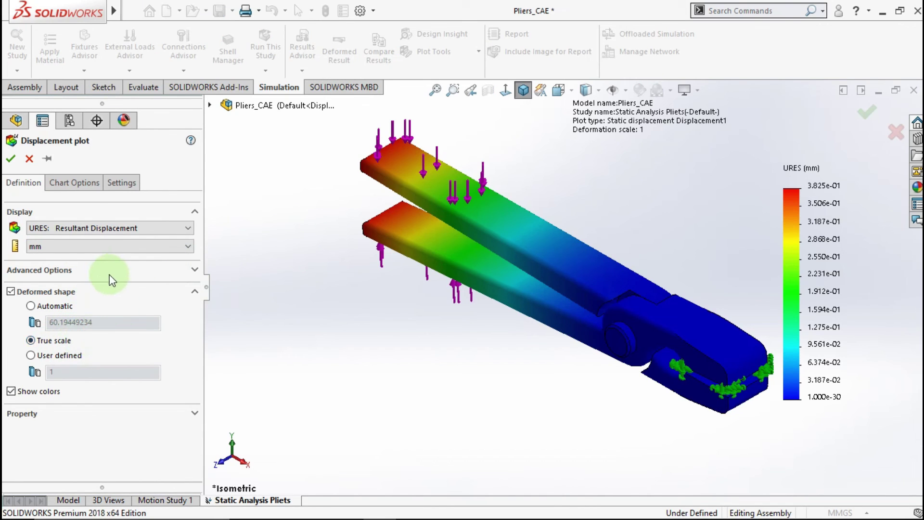
pyautogui.click(79, 189)
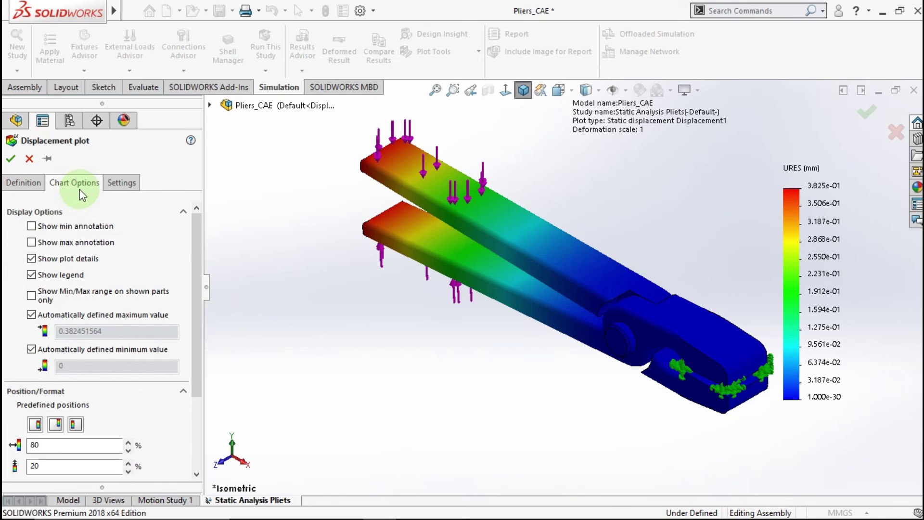
pyautogui.click(68, 241)
pyautogui.moveTo(195, 260); pyautogui.dragTo(194, 332)
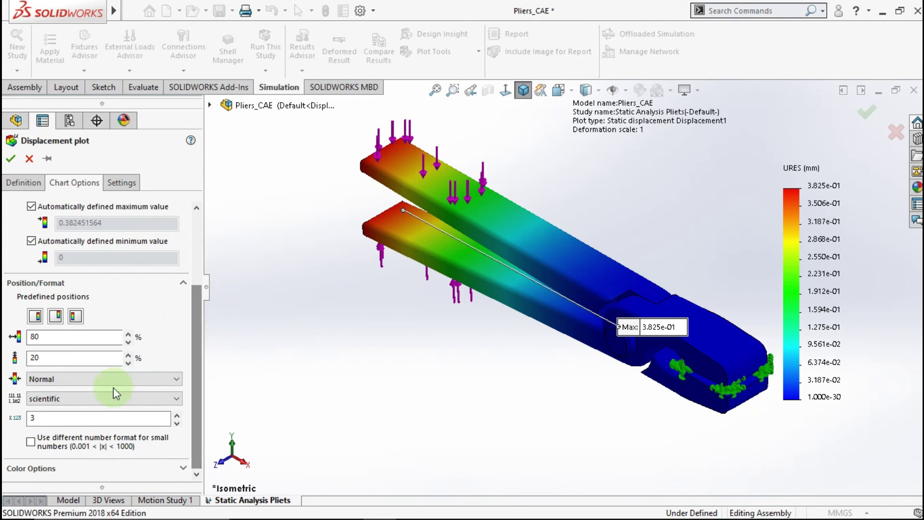
pyautogui.click(104, 399)
pyautogui.click(78, 423)
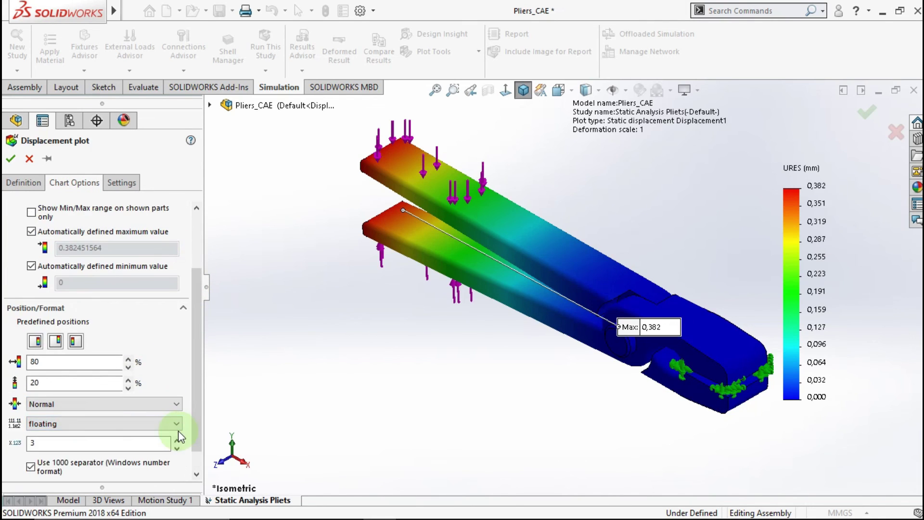
pyautogui.click(15, 160)
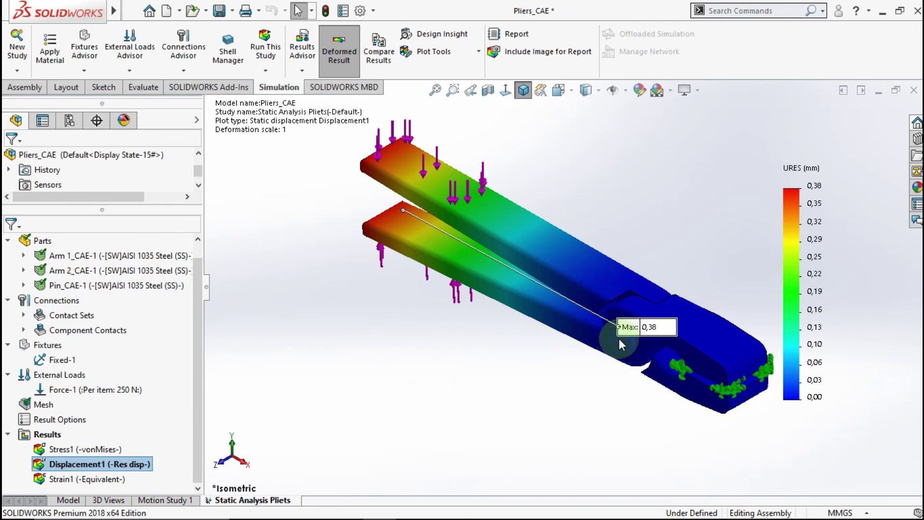
# - Move the Max 0,38 label to the upper left and orbit the pliers to inspect it
pyautogui.moveTo(646, 328)
pyautogui.mouseDown()
pyautogui.moveTo(507, 297)
pyautogui.moveTo(239, 198)
pyautogui.mouseUp()
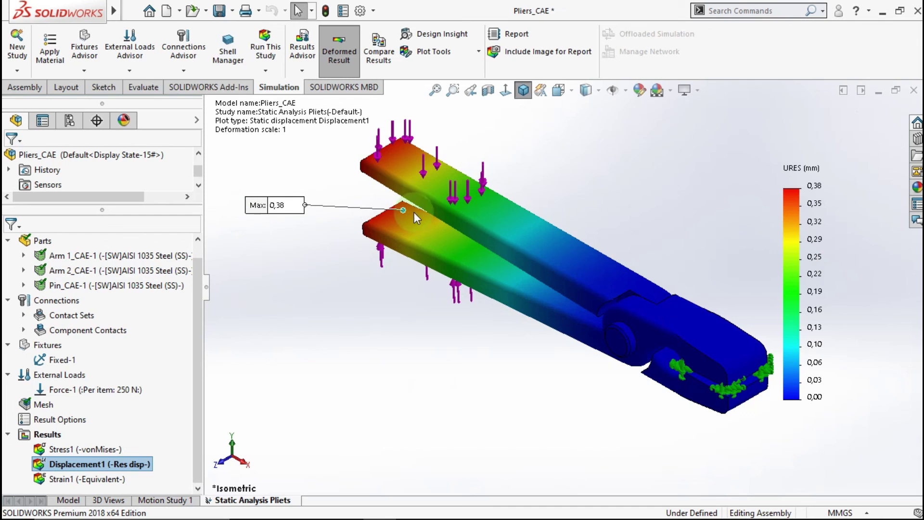
pyautogui.moveTo(443, 244)
pyautogui.mouseDown(button='middle')
pyautogui.moveTo(481, 181)
pyautogui.moveTo(516, 189)
pyautogui.moveTo(513, 206)
pyautogui.moveTo(457, 207)
pyautogui.moveTo(398, 265)
pyautogui.moveTo(417, 244)
pyautogui.moveTo(433, 260)
pyautogui.mouseUp(button='middle')
pyautogui.click(523, 90)
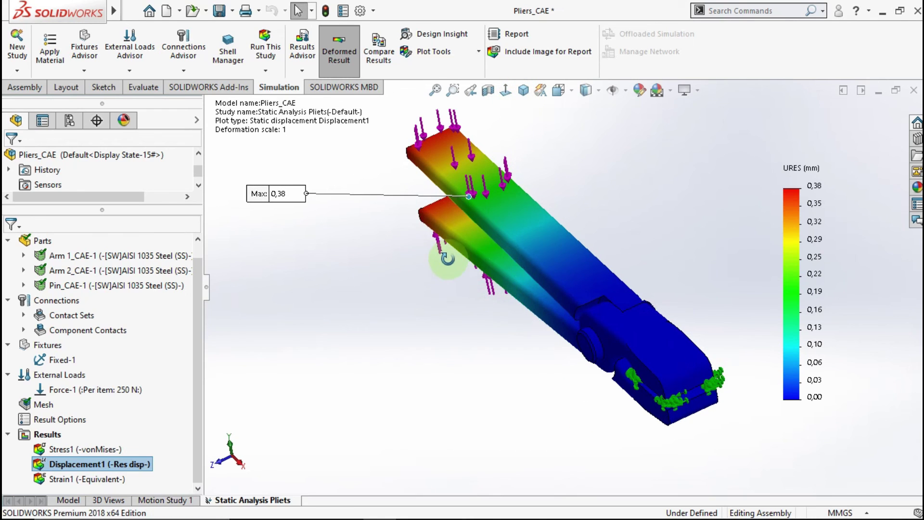
pyautogui.moveTo(444, 259)
pyautogui.mouseDown(button='middle')
pyautogui.moveTo(454, 293)
pyautogui.moveTo(414, 299)
pyautogui.mouseUp(button='middle')
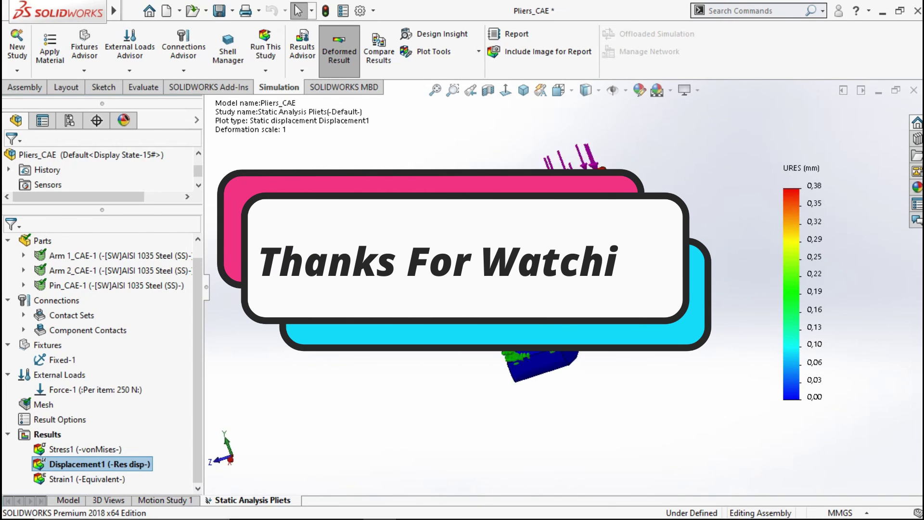
# - Return to isometric view and redisplay the Stress1 von Mises plot
pyautogui.click(525, 98)
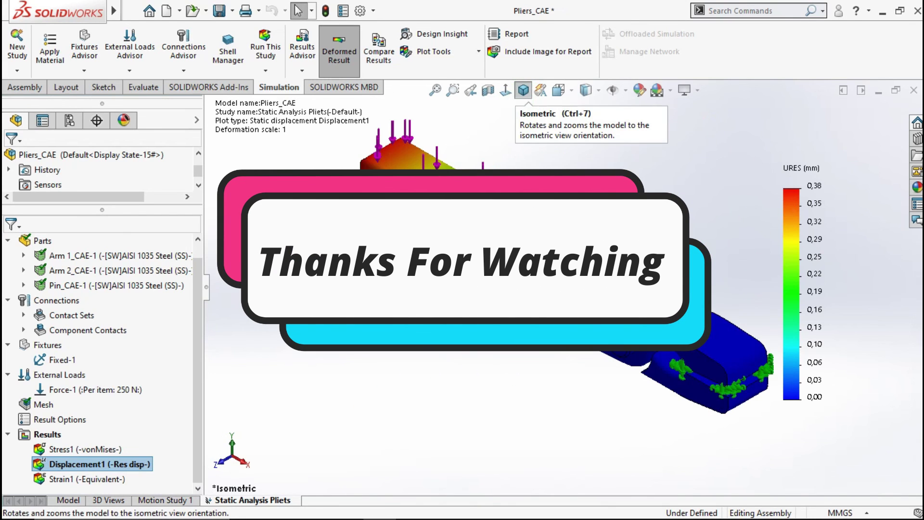
pyautogui.doubleClick(86, 450)
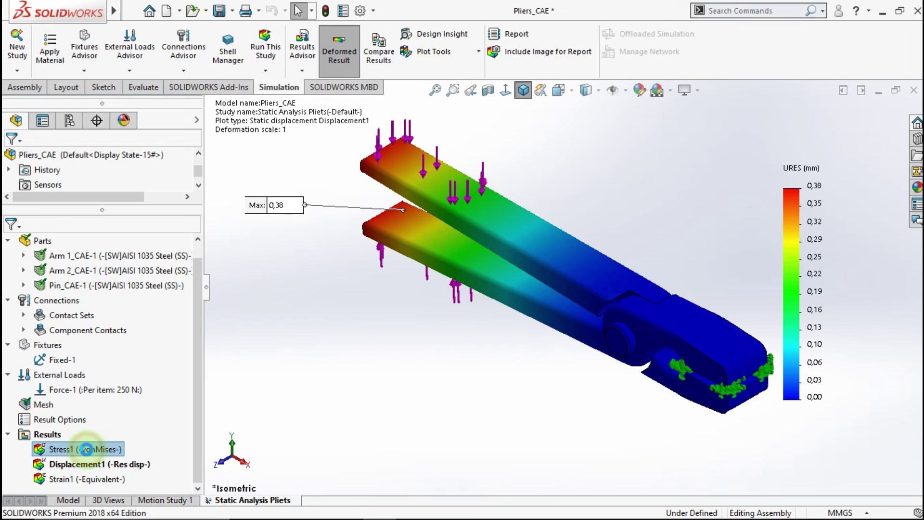